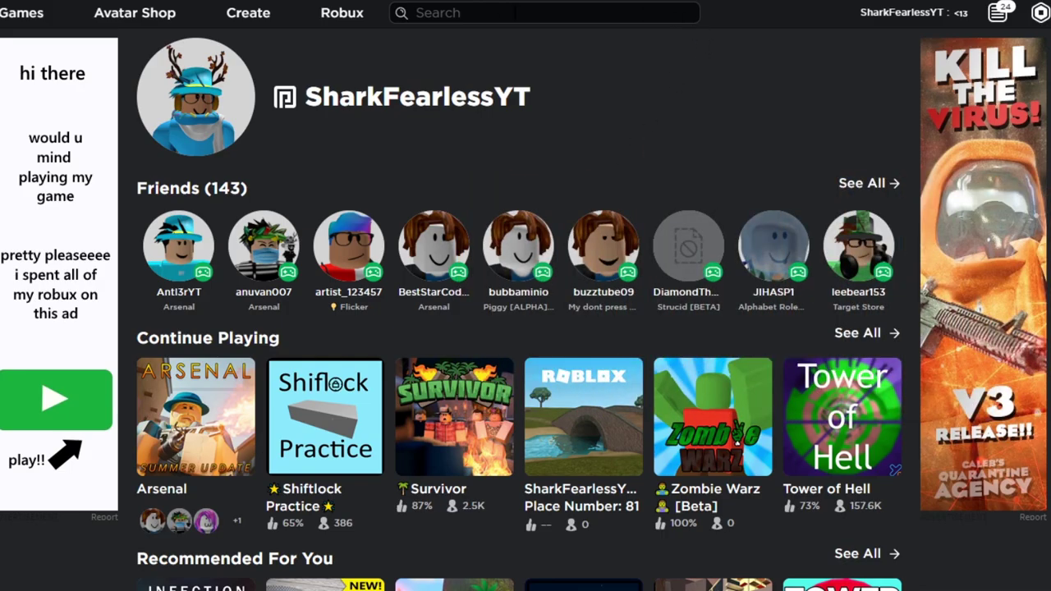
# Step: Search the Roblox library for "Moon animator", switch the category to Plugins and open the Moon Animator plugin's page
pyautogui.write('Moon animator')
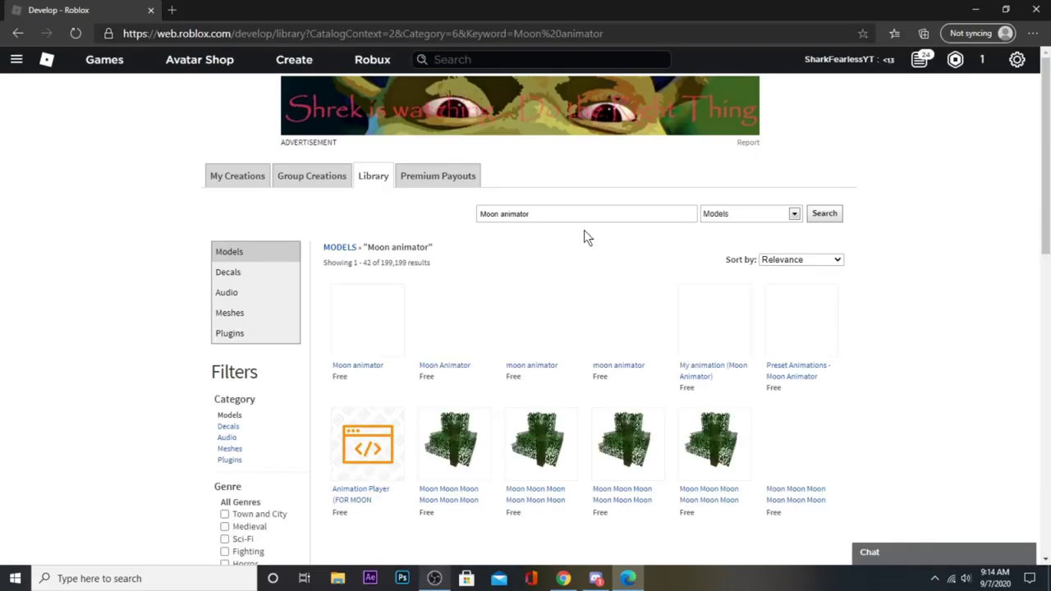
pyautogui.click(555, 214)
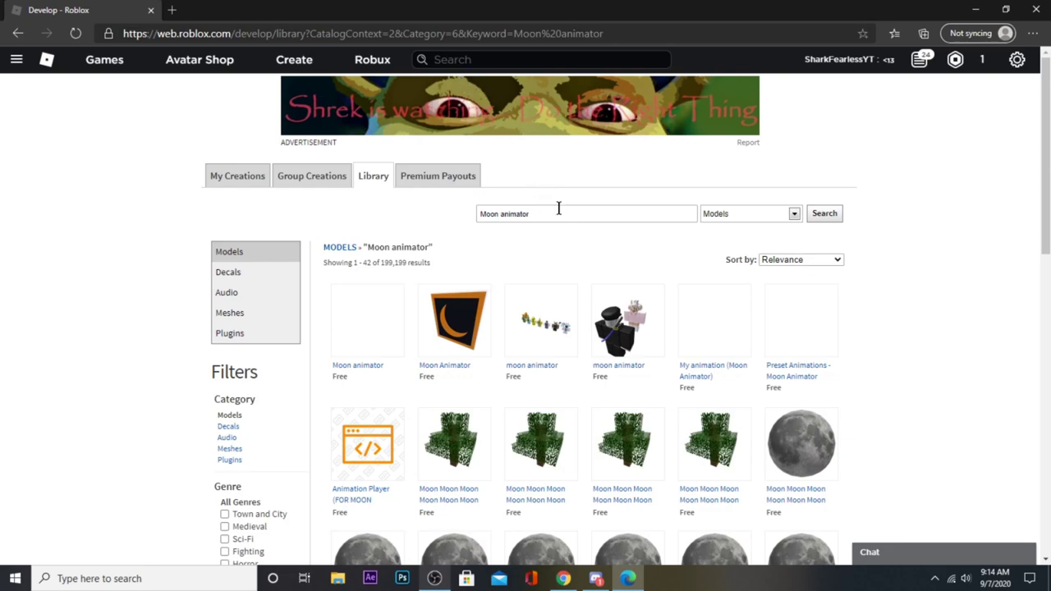
pyautogui.click(275, 337)
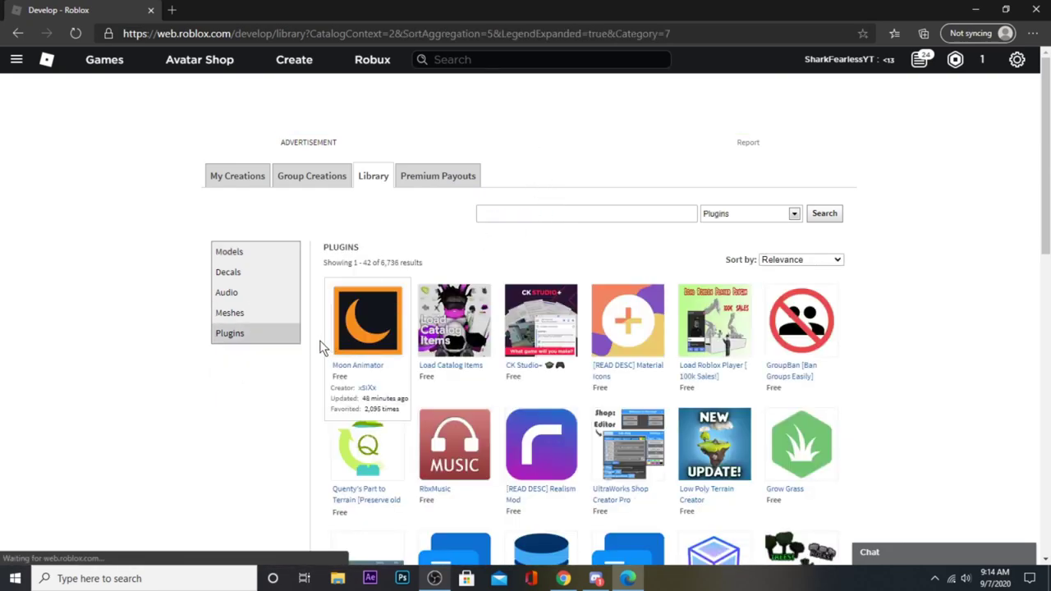
pyautogui.click(391, 330)
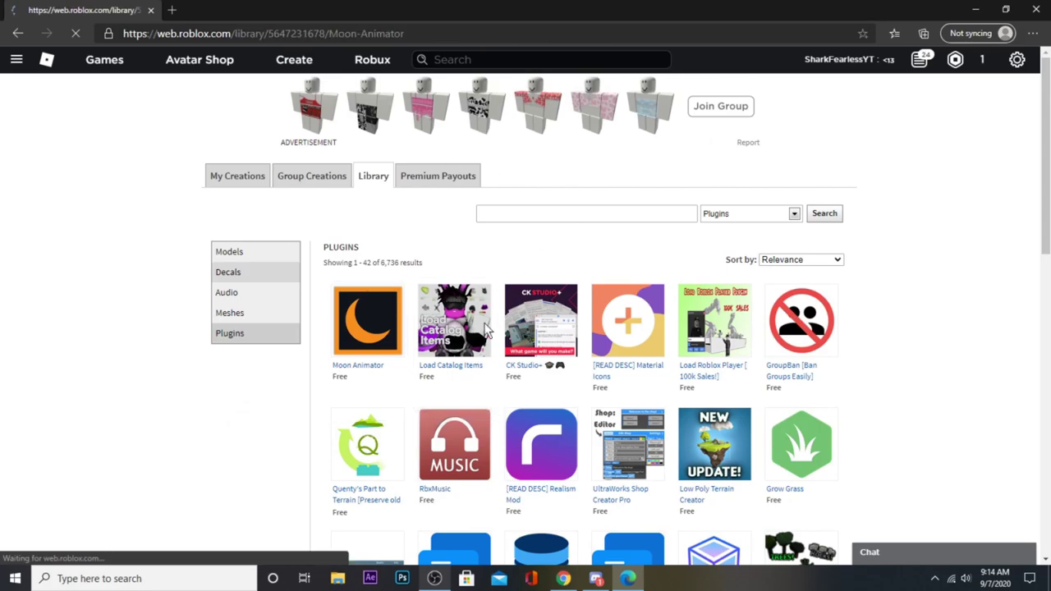
pyautogui.scroll(-4, 622, 307)
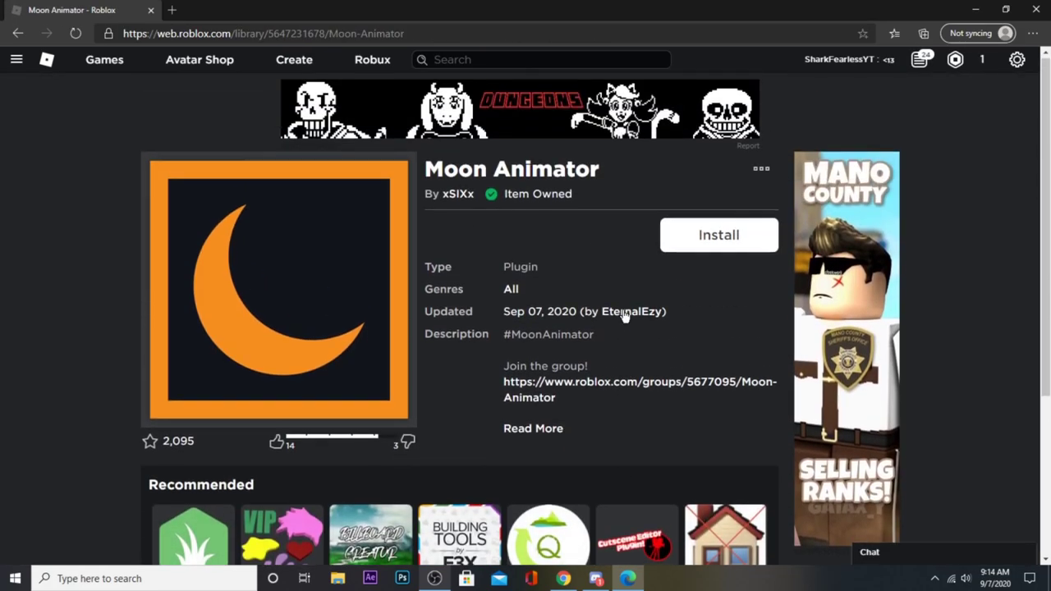
pyautogui.scroll(3, 624, 316)
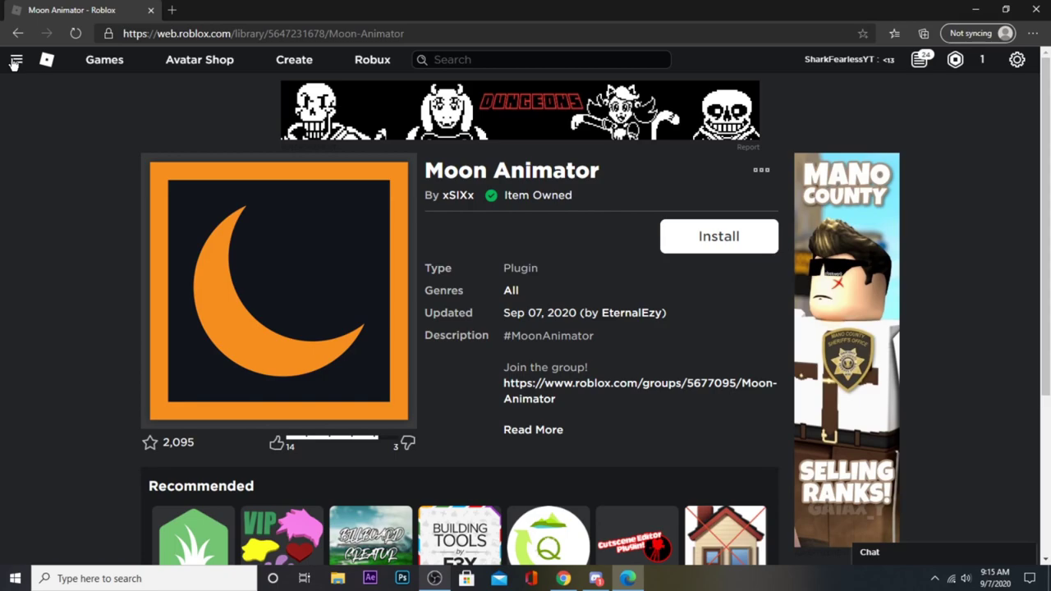
# Step: Search the web for "blender" in a new browser tab and open the blender.org download page
pyautogui.click(172, 9)
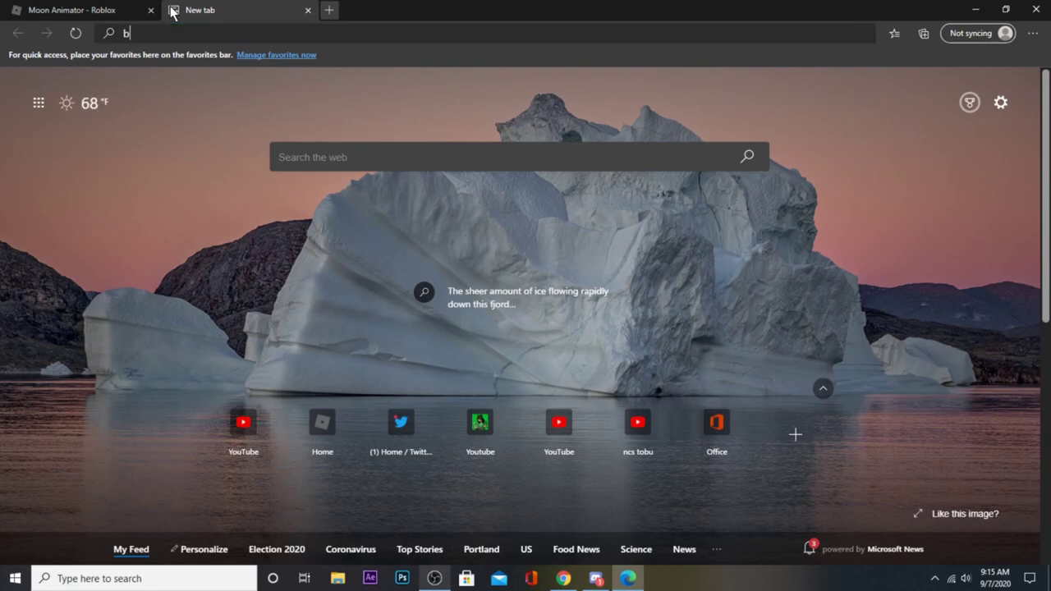
pyautogui.write('blender')
pyautogui.press('Return')
pyautogui.click(184, 170)
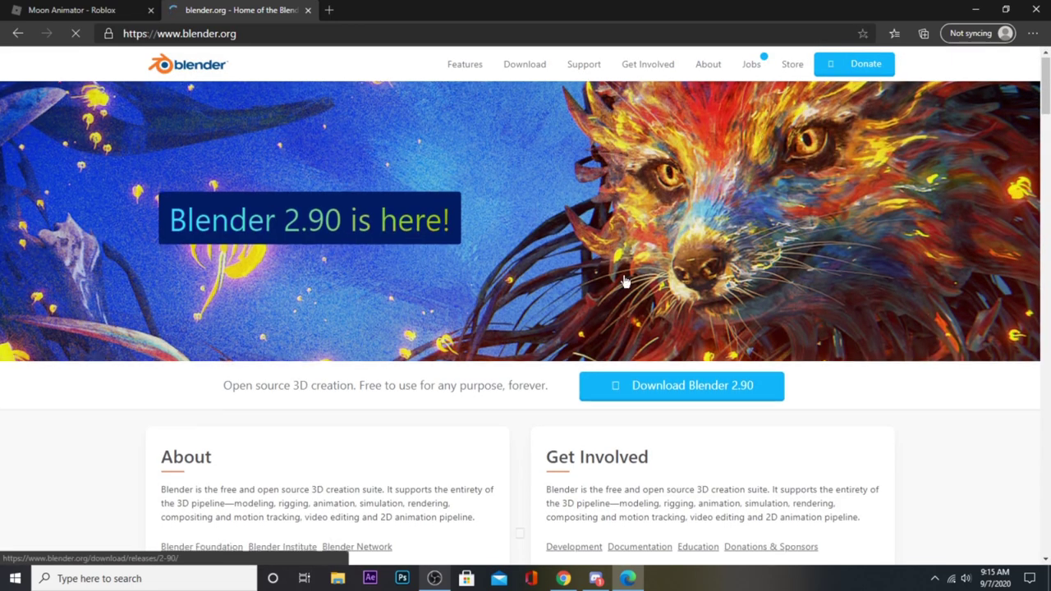
pyautogui.scroll(-11, 582, 307)
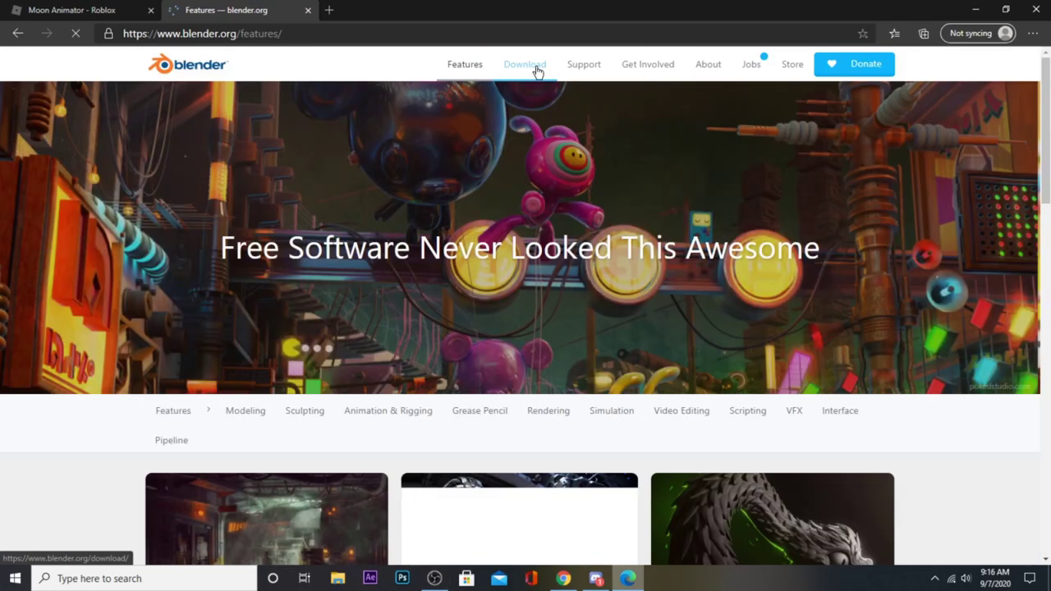
pyautogui.click(537, 69)
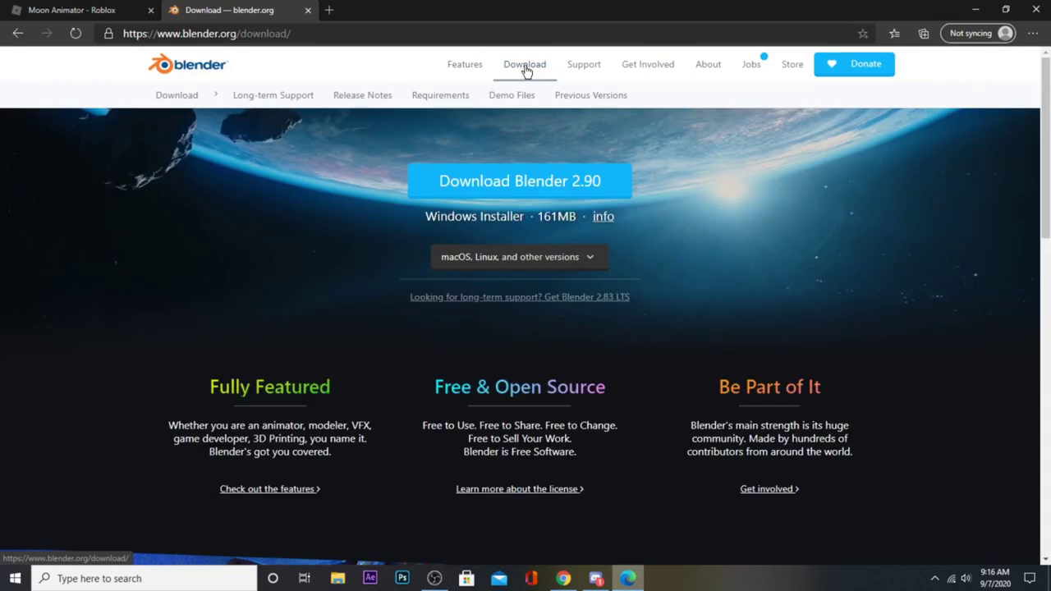
pyautogui.click(566, 99)
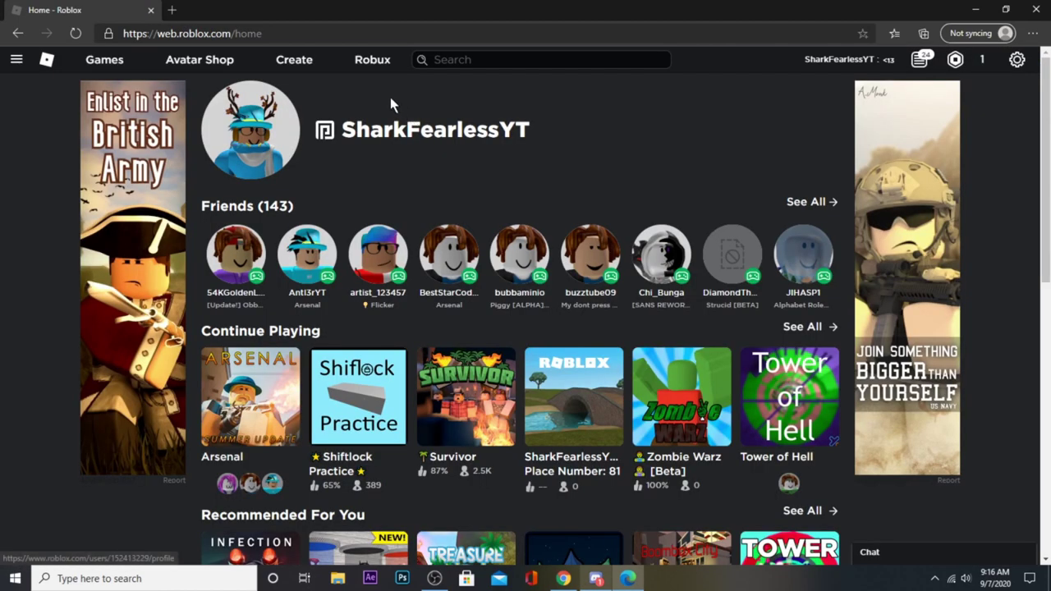
# Step: Open the game Place Number: 83 from the created games for editing in Roblox Studio
pyautogui.click(299, 59)
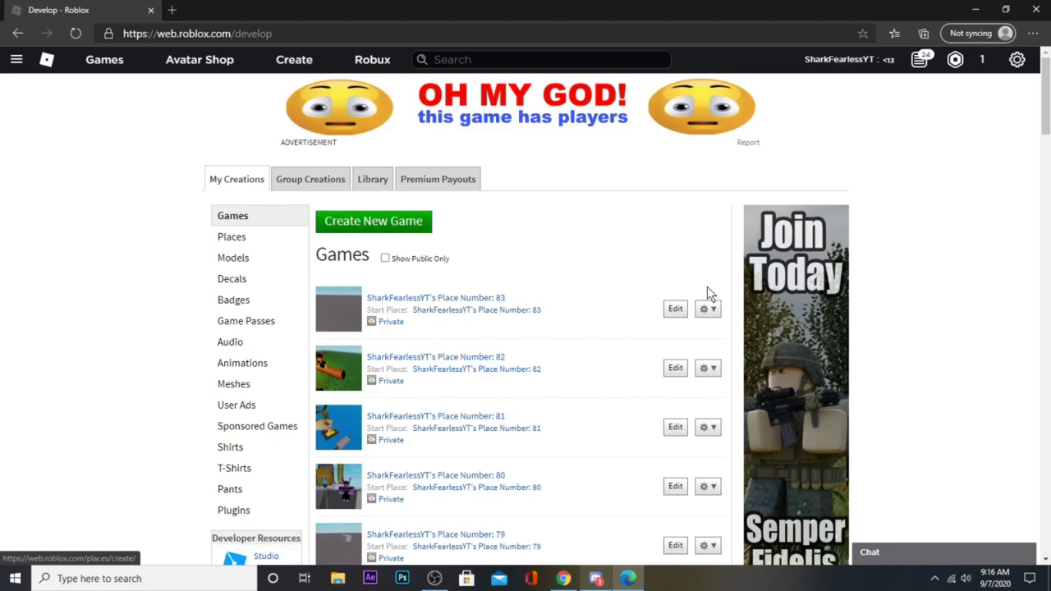
pyautogui.click(675, 309)
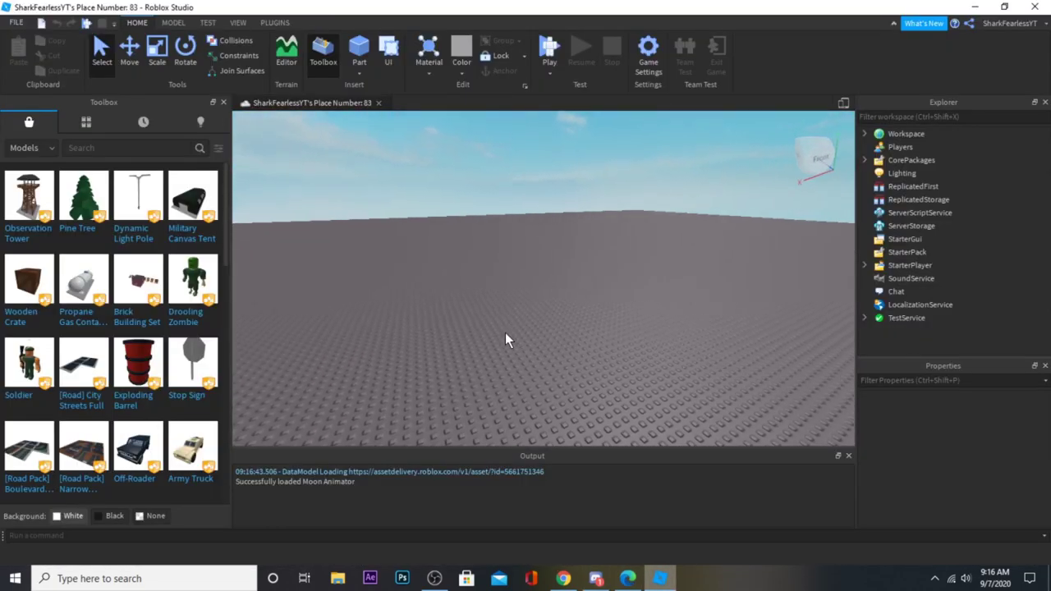
pyautogui.moveTo(504, 332); pyautogui.dragTo(504, 334, button='right')
# Step: Open the Load Character plugin to view its spawn options and close its window
pyautogui.click(265, 22)
pyautogui.click(325, 54)
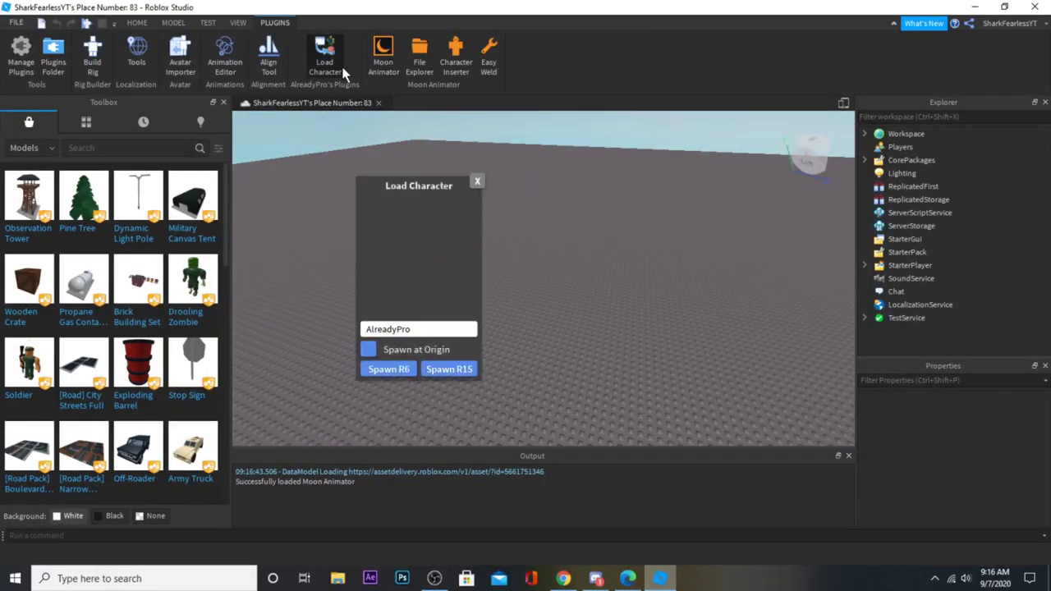
pyautogui.moveTo(421, 205); pyautogui.dragTo(432, 179)
pyautogui.moveTo(495, 169); pyautogui.dragTo(464, 174)
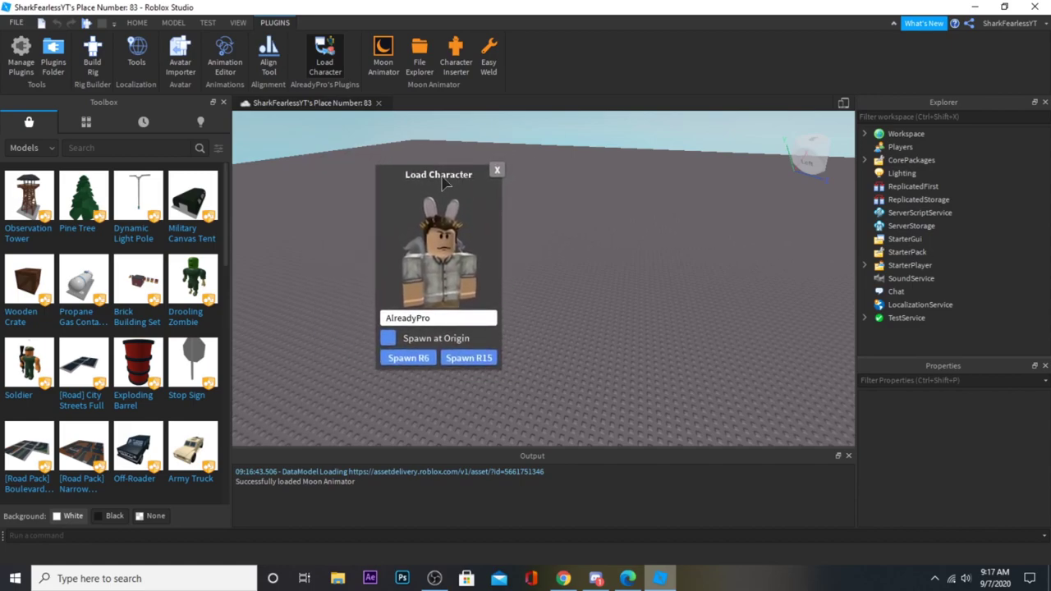
pyautogui.click(497, 171)
# Step: Search the Toolbox models for "backyard scene" and look through the results
pyautogui.click(110, 151)
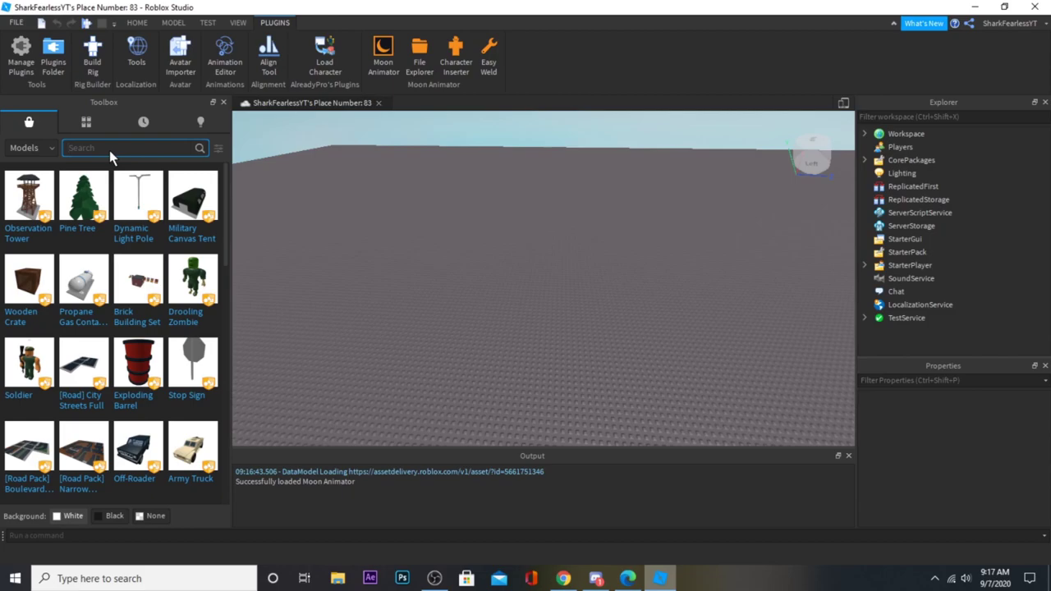
pyautogui.write('backyard scene')
pyautogui.press('Return')
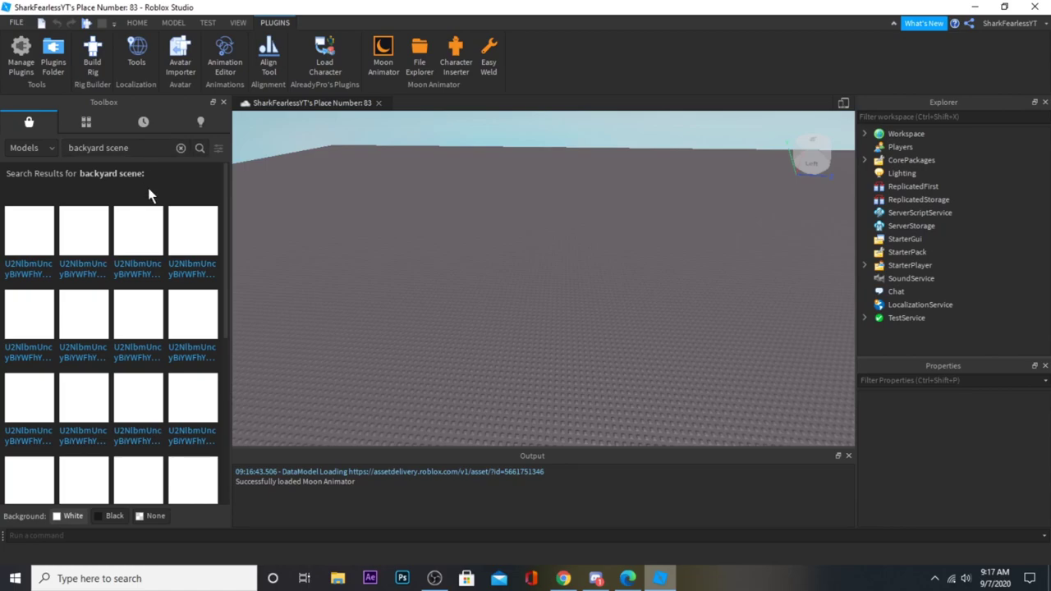
pyautogui.scroll(-1, 197, 332)
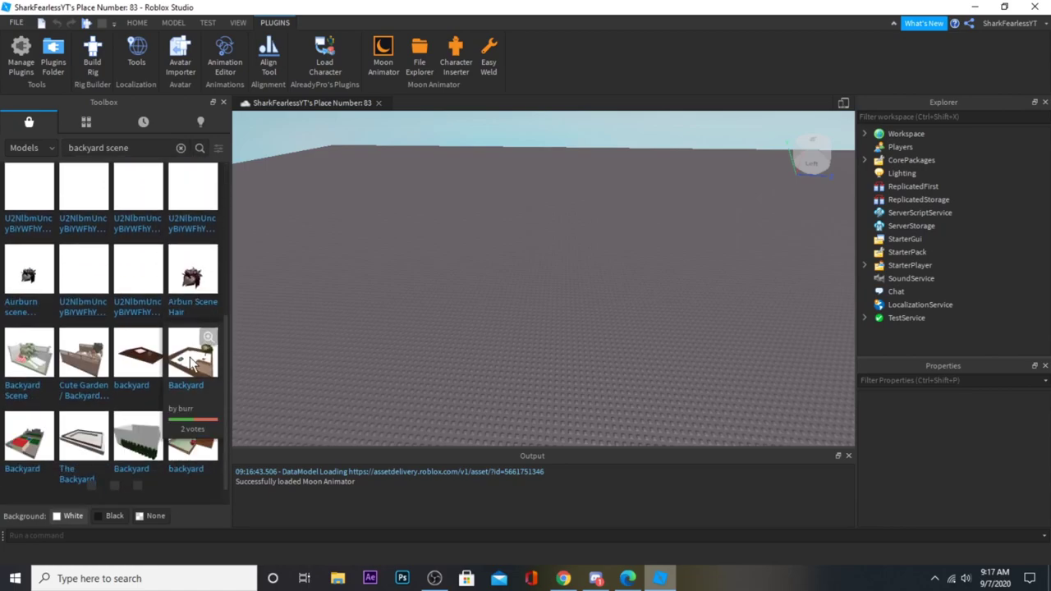
# Step: Search the Toolbox models for "scene" and browse the available scene models
pyautogui.moveTo(164, 149); pyautogui.dragTo(34, 153)
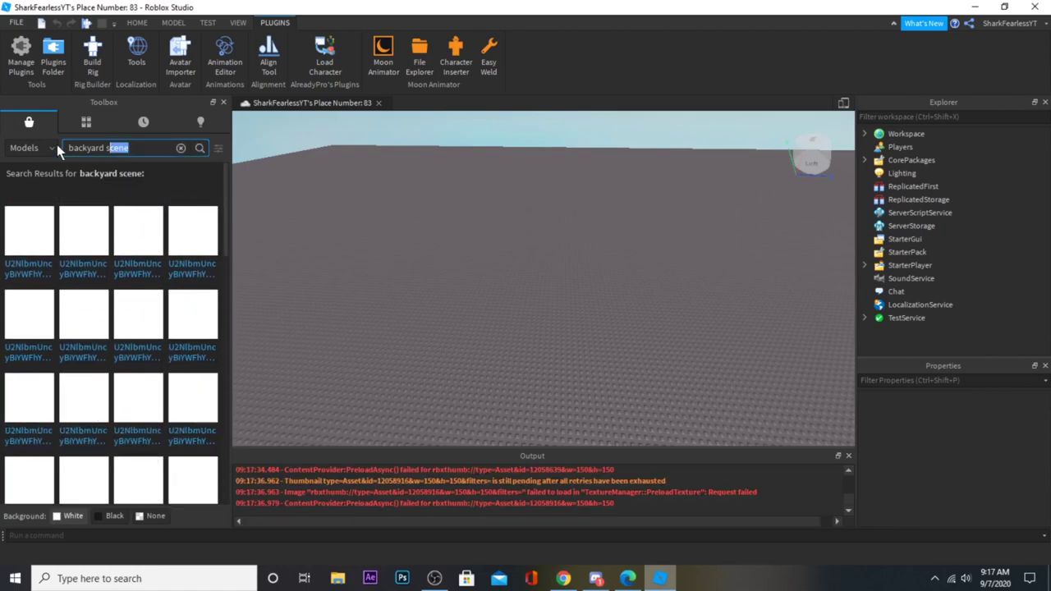
pyautogui.write('sc')
pyautogui.press('Return')
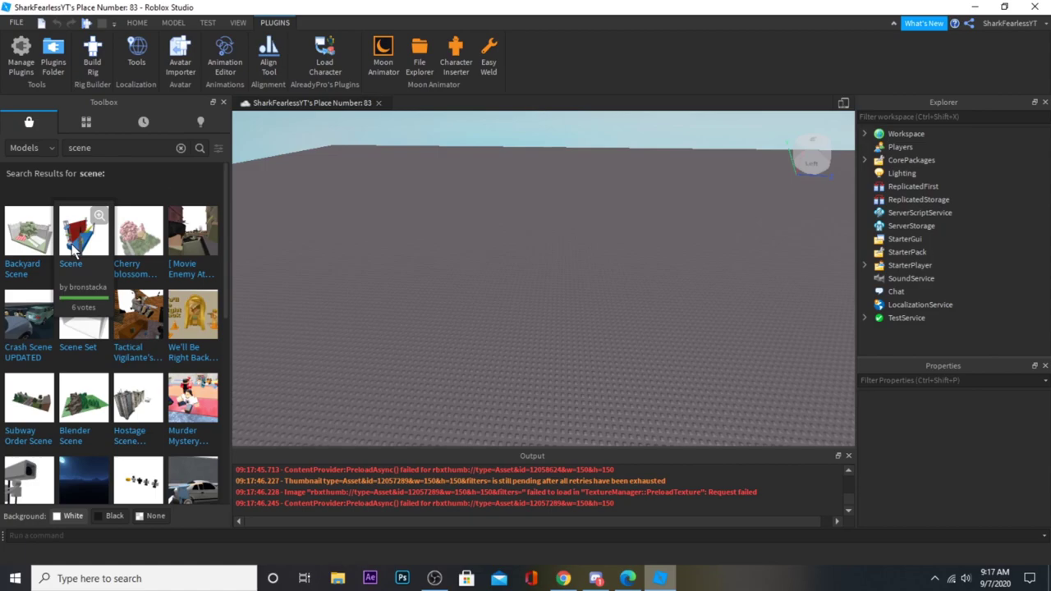
pyautogui.moveTo(125, 244)
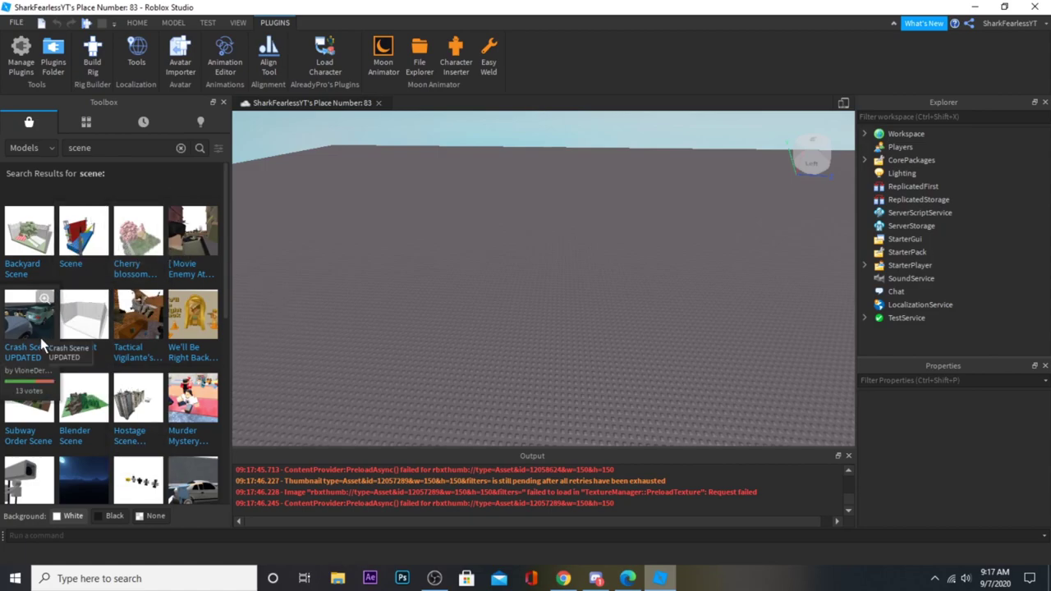
pyautogui.moveTo(141, 316)
pyautogui.moveTo(96, 323)
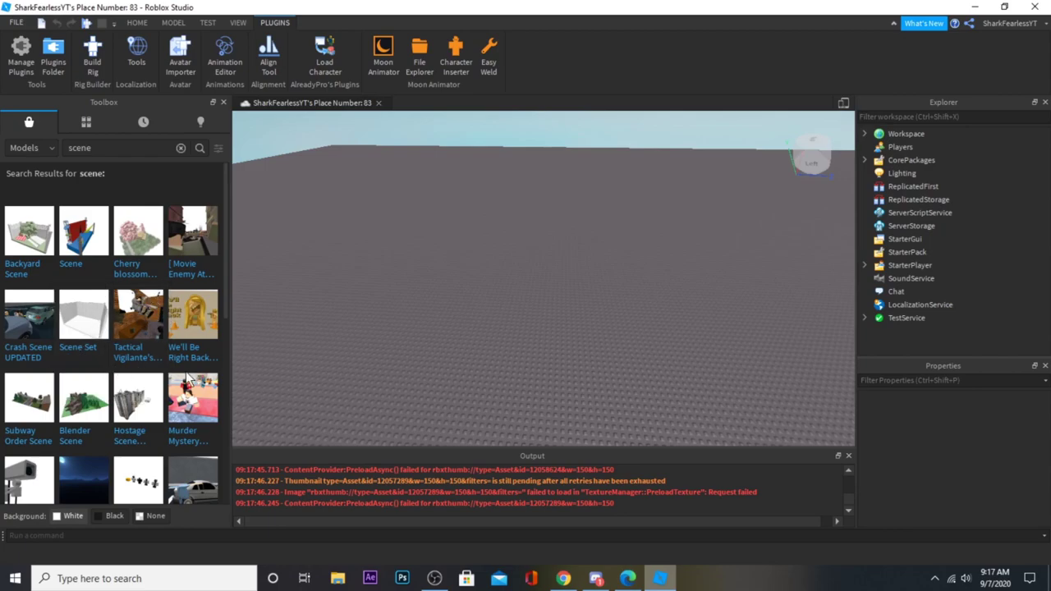
pyautogui.moveTo(183, 341)
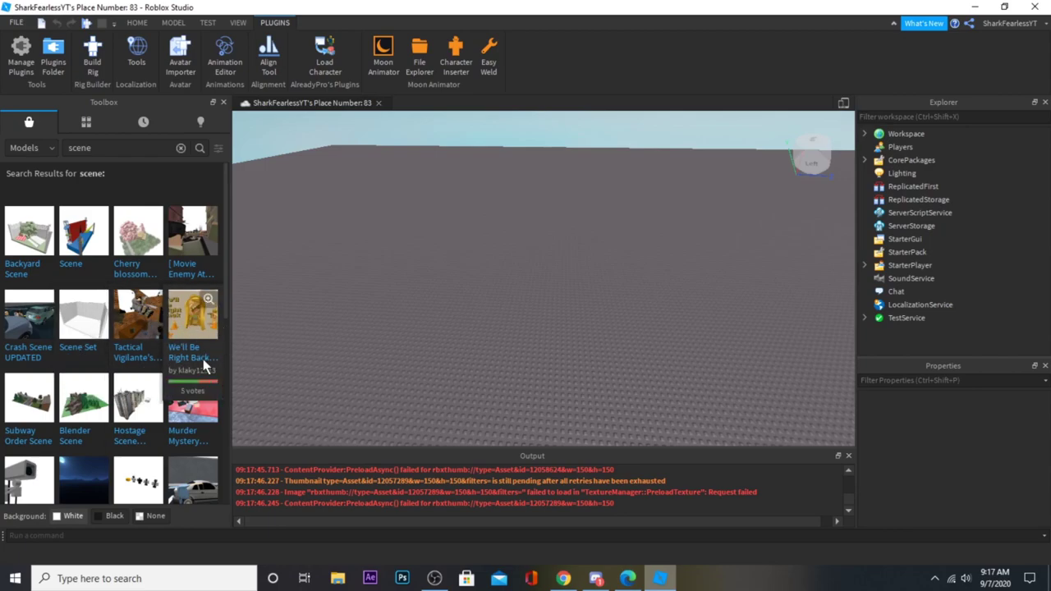
pyautogui.scroll(-3, 201, 338)
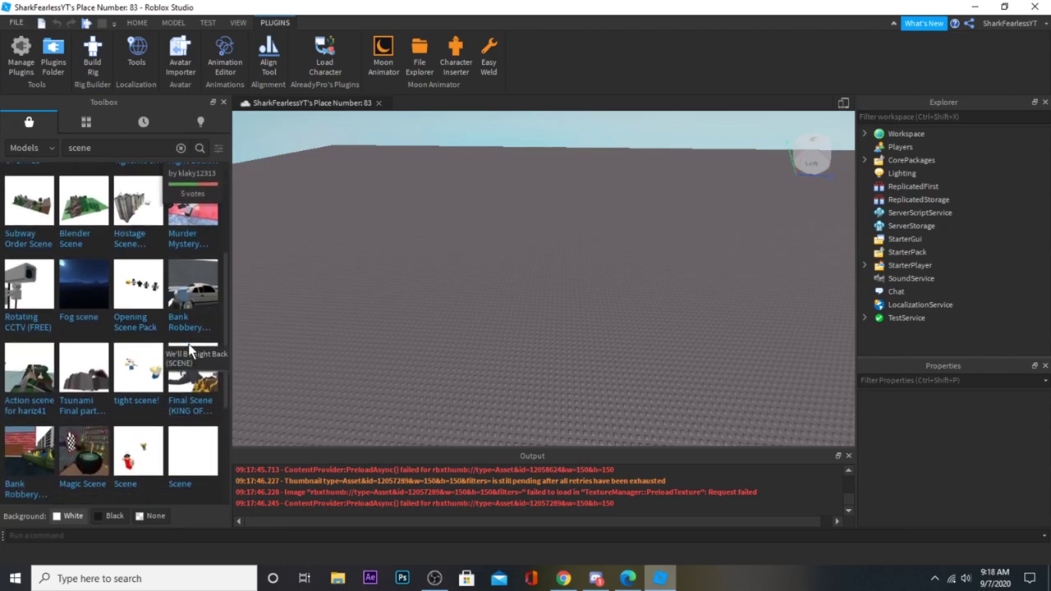
pyautogui.scroll(-2, 204, 320)
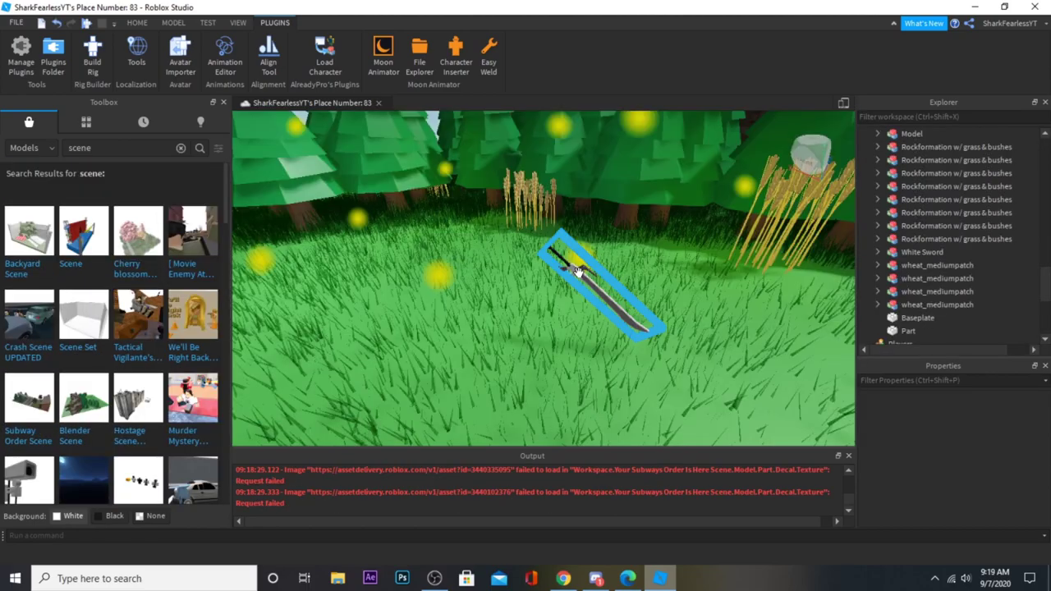
# Step: Move the White Sword model a short distance along its blade direction in the grass clearing
pyautogui.scroll(-5, 464, 216)
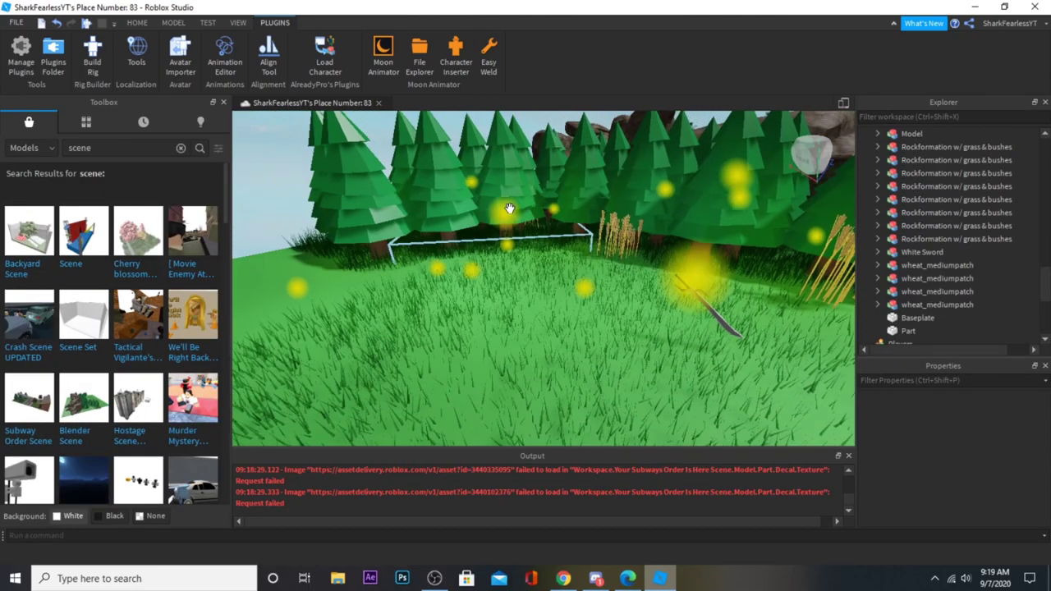
pyautogui.moveTo(514, 220); pyautogui.dragTo(514, 221, button='right')
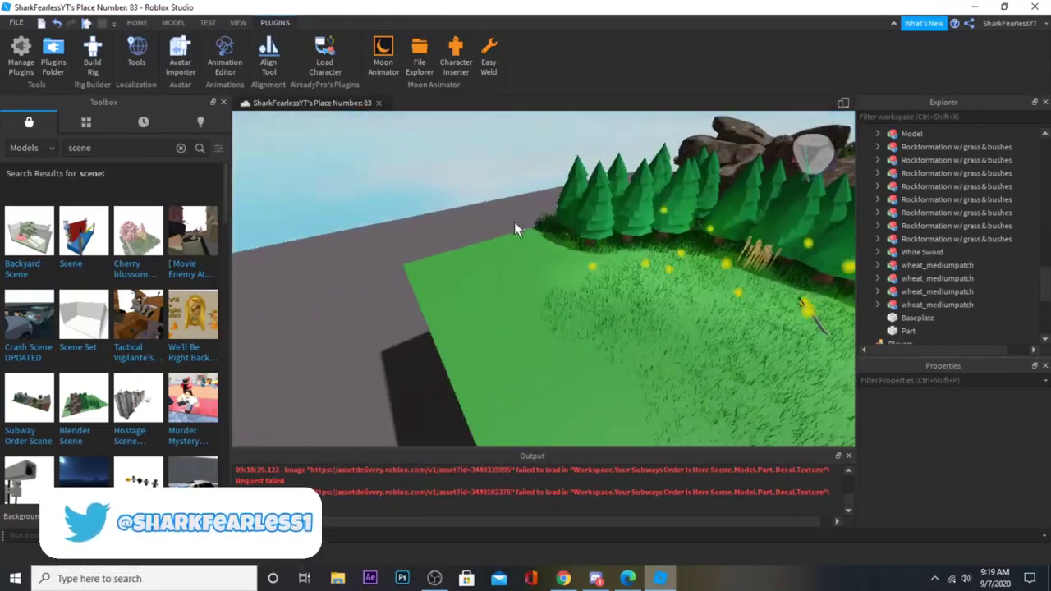
pyautogui.press('w')
pyautogui.press('d')
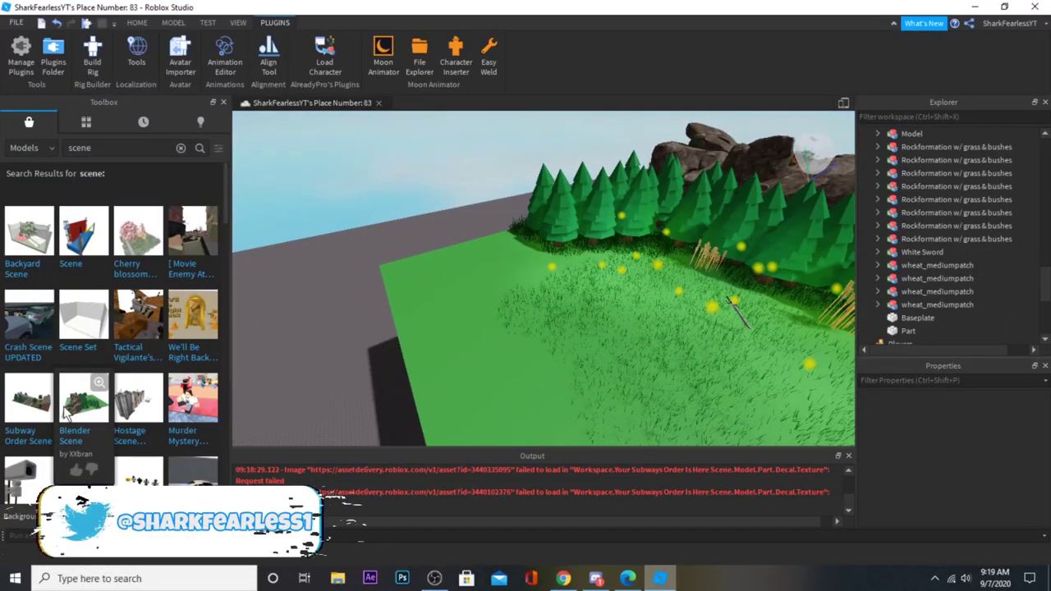
pyautogui.scroll(8, 547, 281)
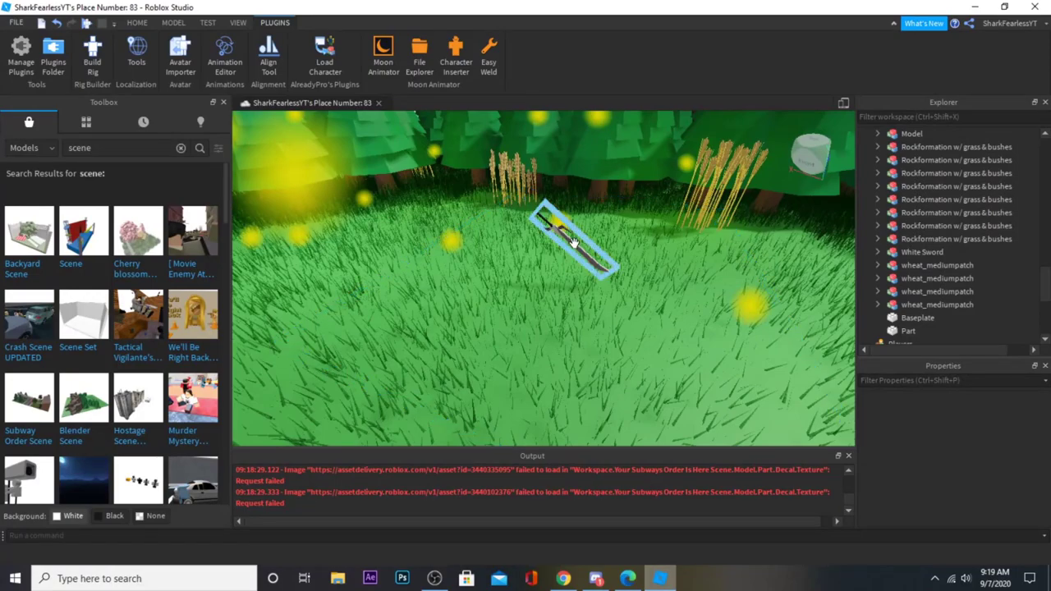
pyautogui.click(544, 220)
pyautogui.press('f')
pyautogui.click(134, 22)
pyautogui.click(131, 51)
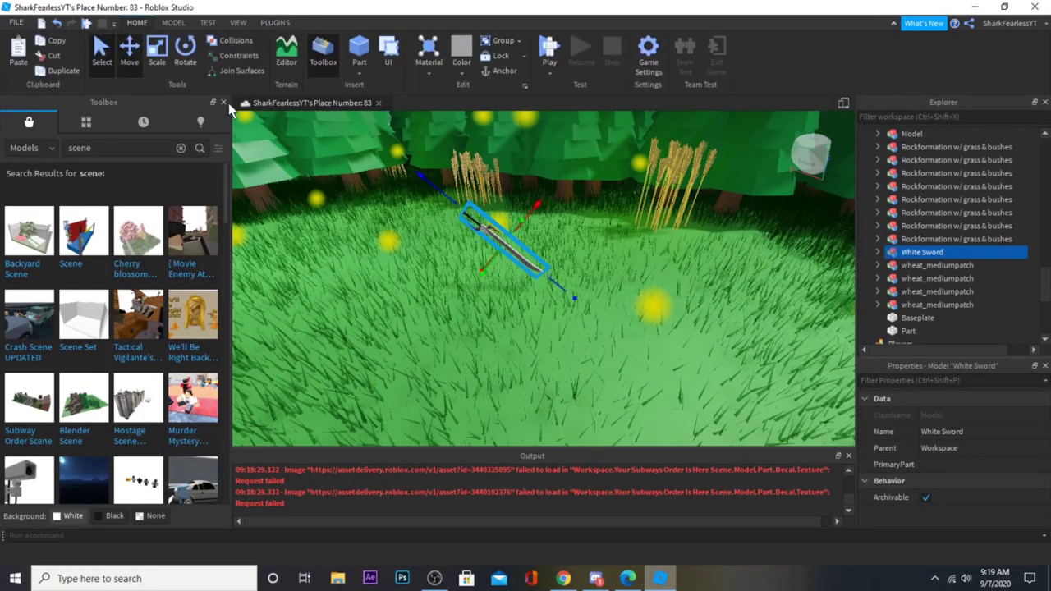
pyautogui.moveTo(439, 193); pyautogui.dragTo(569, 251)
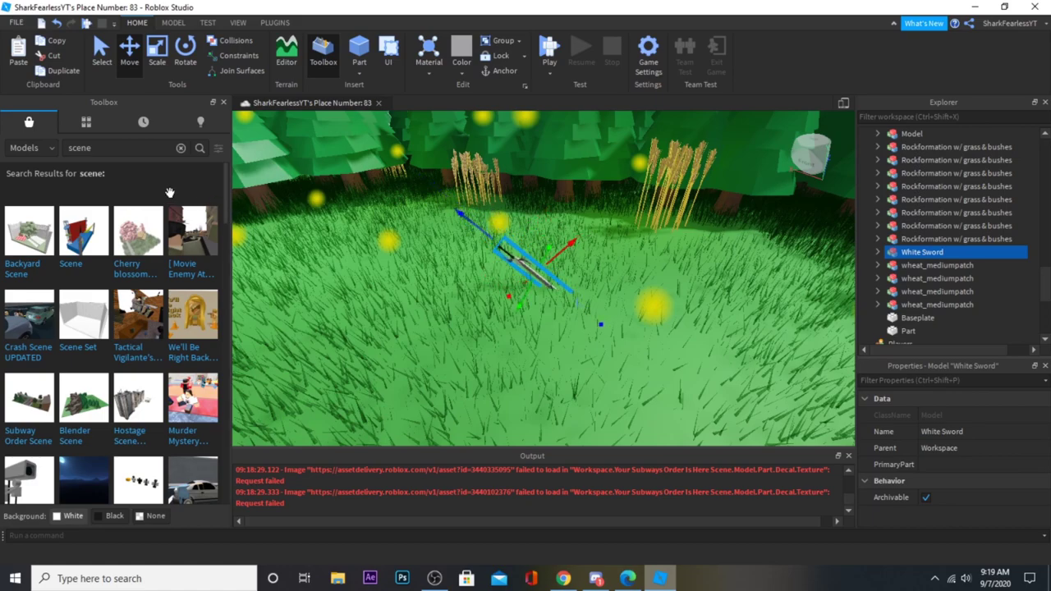
# Step: Search the Toolbox models for "low poly rock" and insert the dark grey Low Poly Rock into the clearing
pyautogui.click(136, 149)
pyautogui.write('rick')
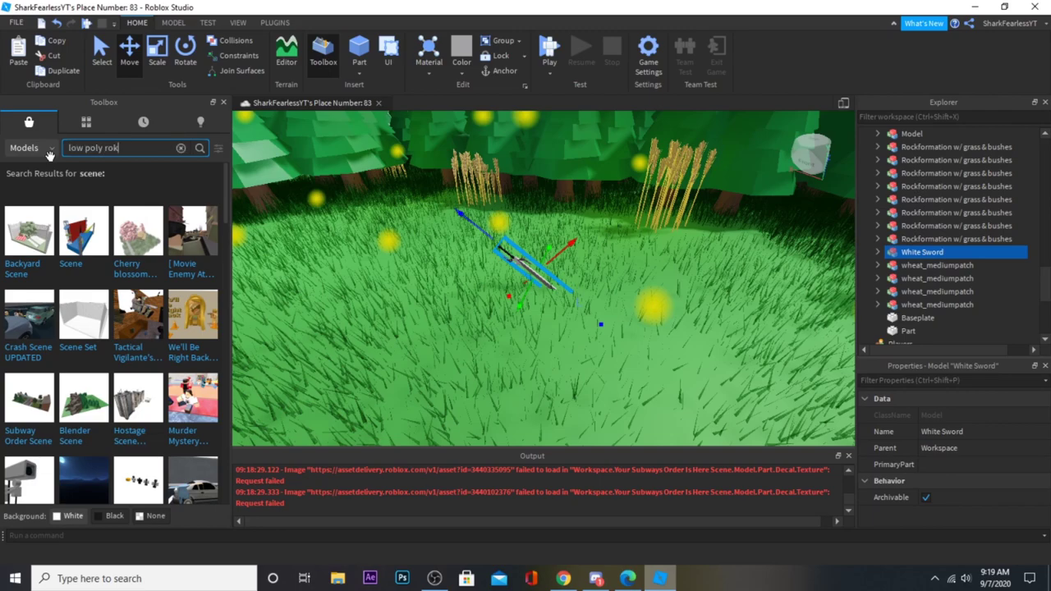
pyautogui.write('k')
pyautogui.press('Return')
pyautogui.click(102, 51)
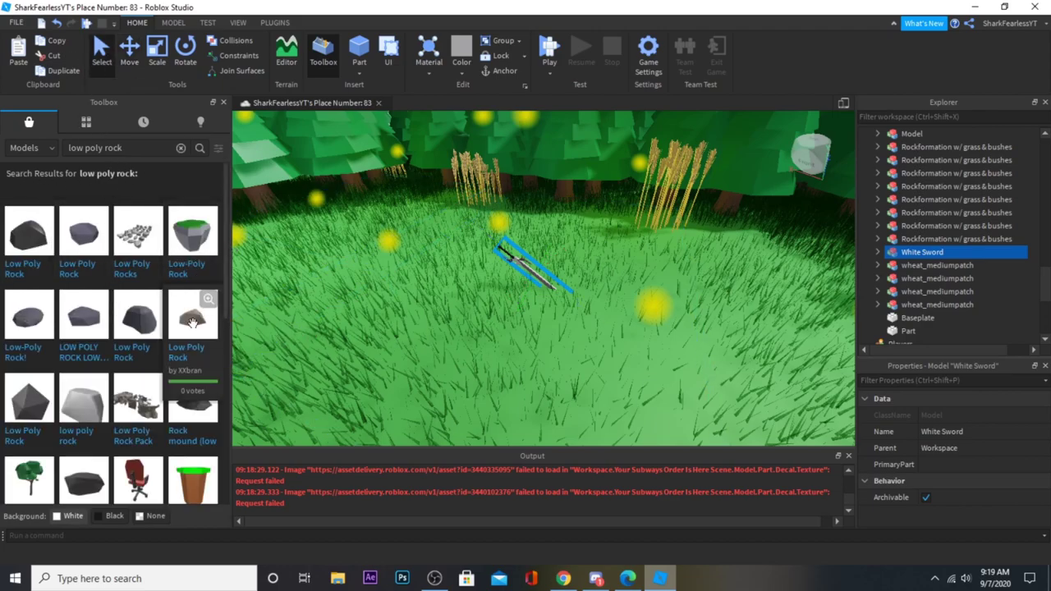
pyautogui.click(16, 240)
pyautogui.moveTo(564, 312); pyautogui.dragTo(548, 281, button='right')
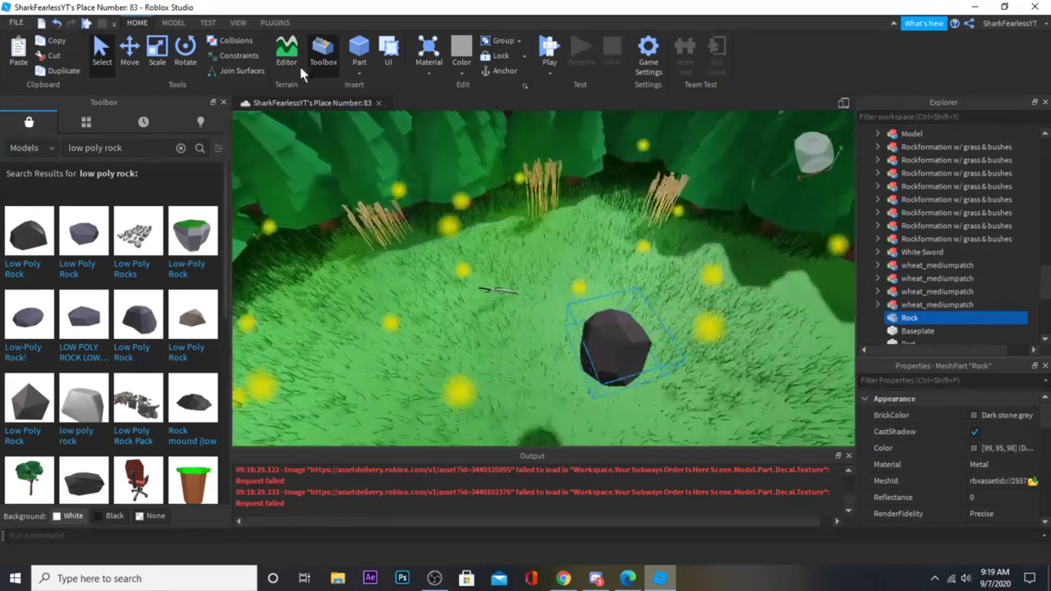
# Step: Move the inserted rock across the grass clearing to a spot near the White Sword
pyautogui.click(132, 51)
pyautogui.moveTo(710, 427); pyautogui.dragTo(498, 224)
pyautogui.scroll(-10, 498, 223)
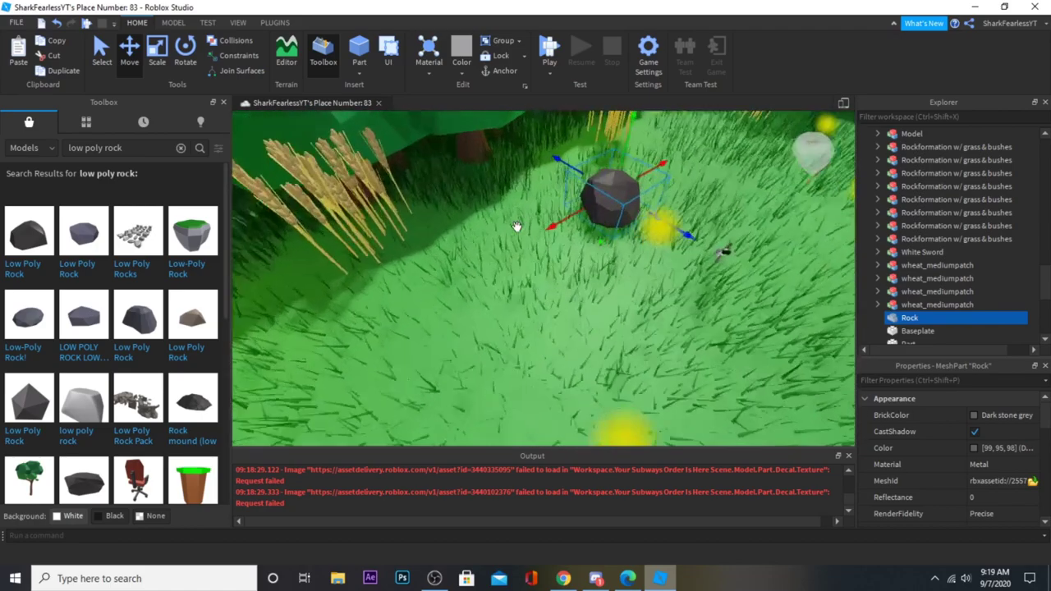
# Step: Move the rock across the clearing so that it sits around the White Sword's blade
pyautogui.moveTo(453, 191); pyautogui.dragTo(591, 196)
pyautogui.scroll(-3, 576, 205)
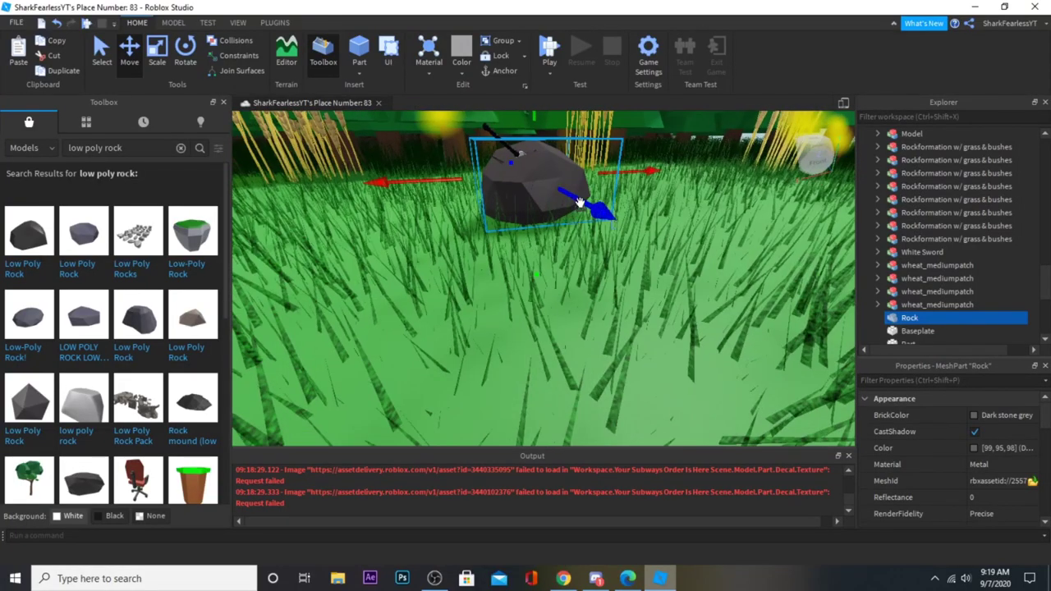
# Step: Adjust the White Sword's position so that its blade is stuck in the rock with the handle pointing up
pyautogui.click(505, 138)
pyautogui.click(505, 138)
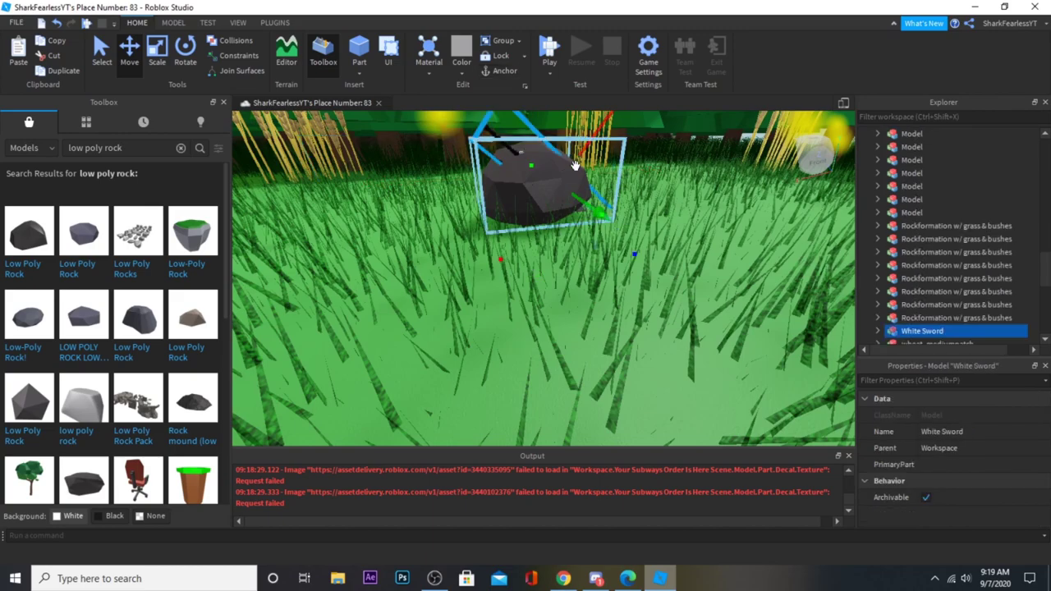
pyautogui.moveTo(578, 198); pyautogui.dragTo(624, 230, button='right')
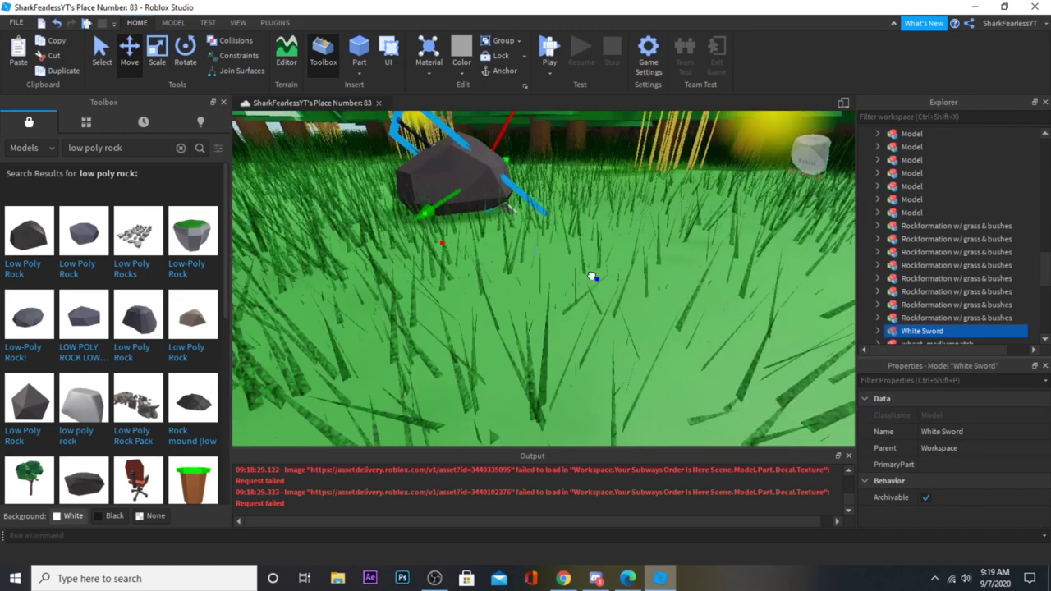
pyautogui.click(558, 253)
pyautogui.scroll(-5, 559, 254)
pyautogui.moveTo(558, 254); pyautogui.dragTo(562, 306, button='right')
pyautogui.scroll(5, 700, 174)
pyautogui.scroll(3, 537, 176)
pyautogui.scroll(-3, 552, 192)
pyautogui.scroll(4, 583, 271)
pyautogui.scroll(-5, 540, 251)
pyautogui.scroll(3, 563, 306)
pyautogui.click(467, 271)
pyautogui.moveTo(482, 270); pyautogui.dragTo(565, 247, button='right')
pyautogui.scroll(3, 565, 246)
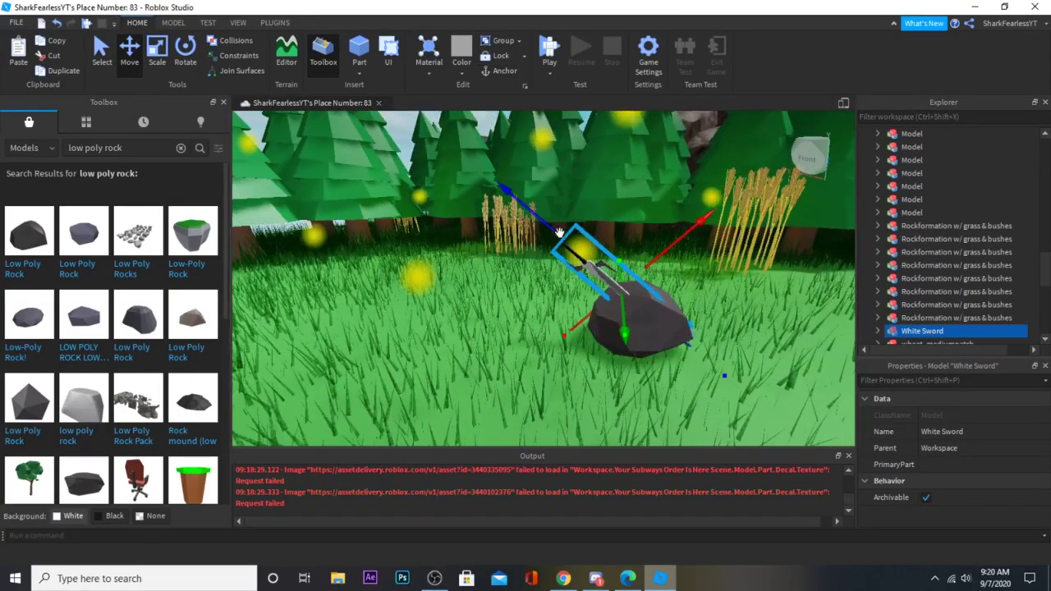
pyautogui.scroll(-2, 657, 267)
pyautogui.click(575, 326)
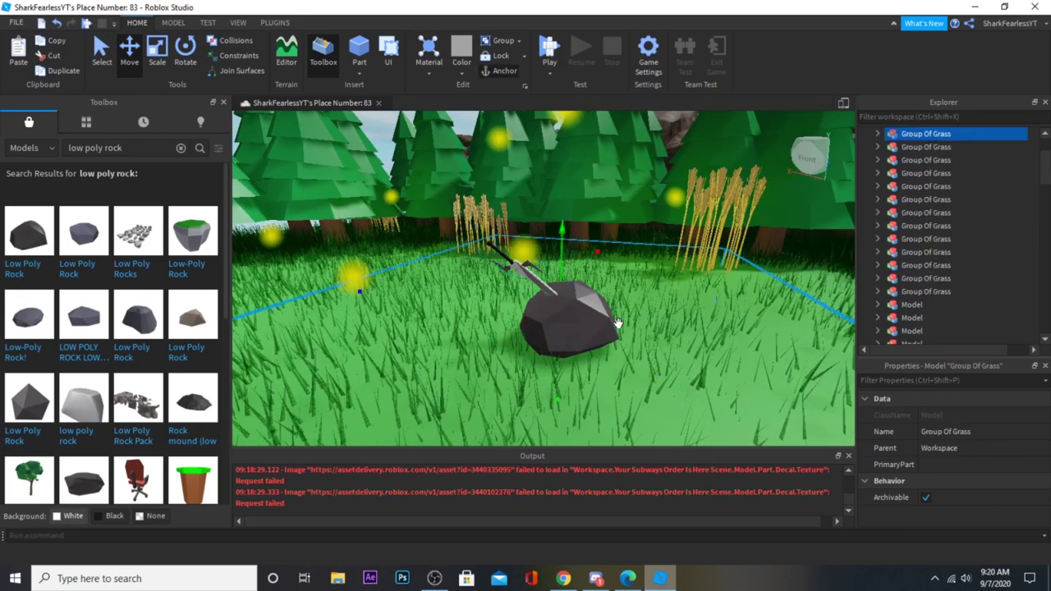
pyautogui.click(706, 221)
pyautogui.click(755, 232)
pyautogui.click(578, 183)
pyautogui.scroll(-3, 578, 184)
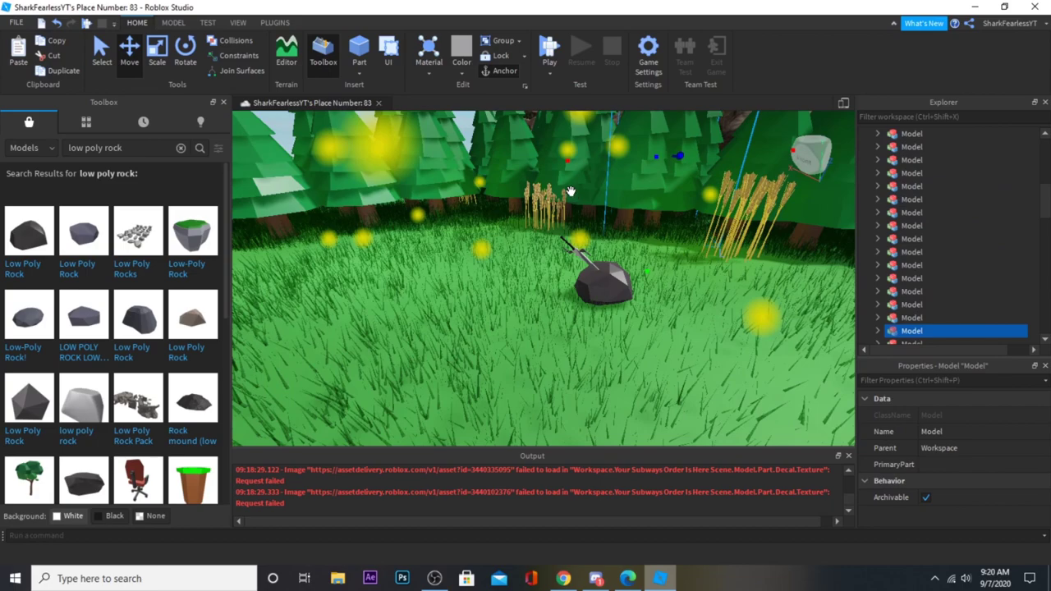
# Step: Use Load Character to load the signed-in account's avatar by its Roblox username and spawn it as an R15 rig in the clearing
pyautogui.click(274, 22)
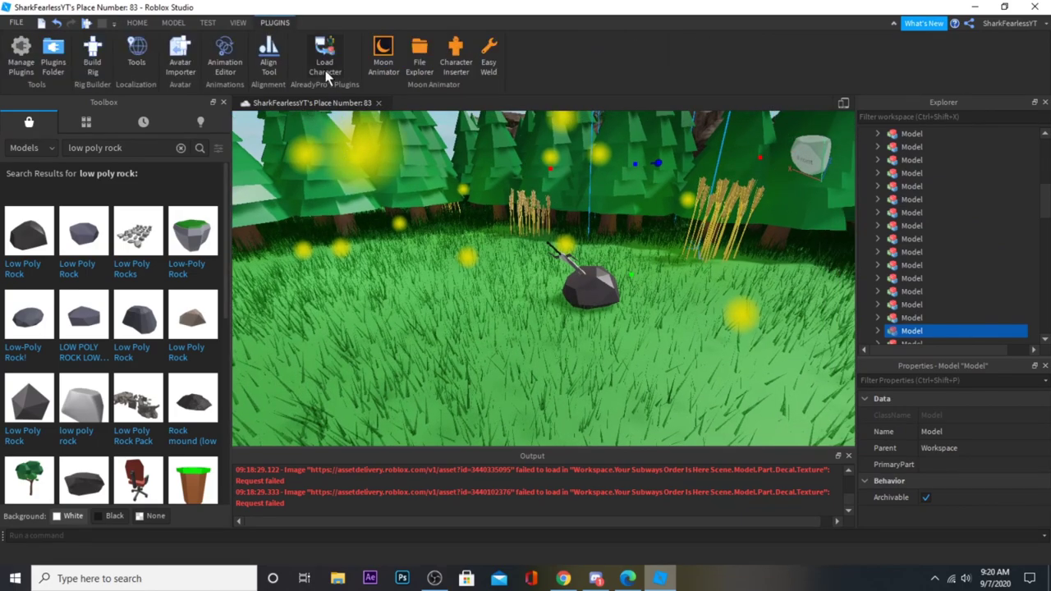
pyautogui.click(325, 65)
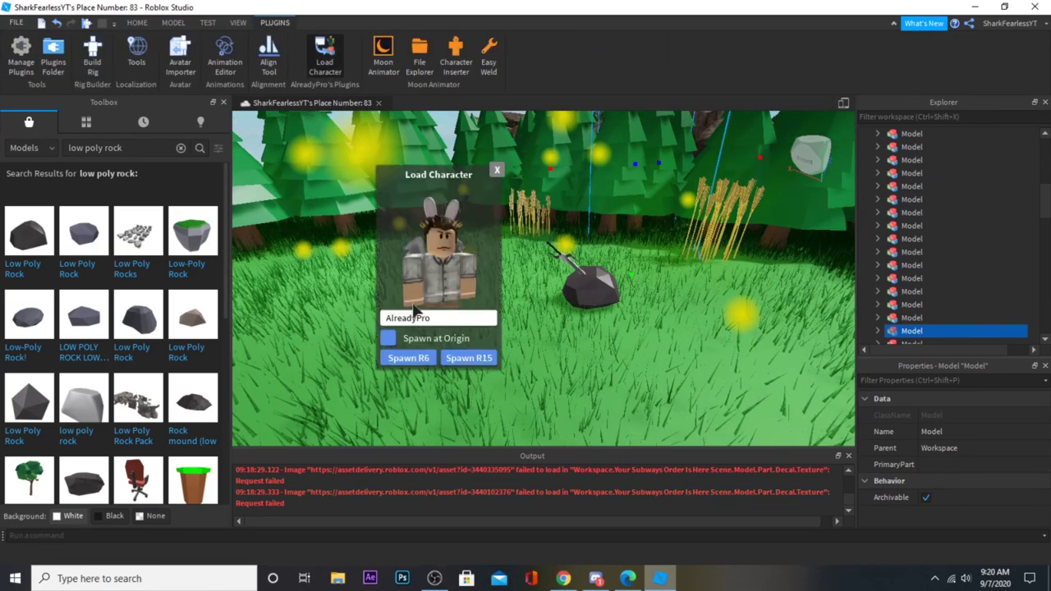
pyautogui.moveTo(433, 319); pyautogui.dragTo(364, 325)
pyautogui.press('BackSpace')
pyautogui.write('kF')
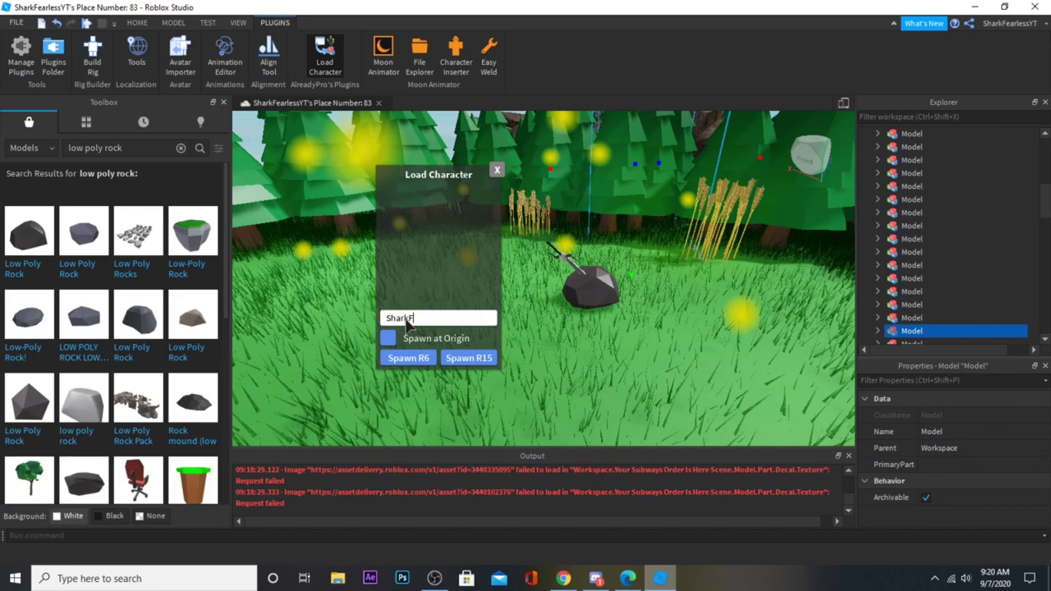
pyautogui.write('T')
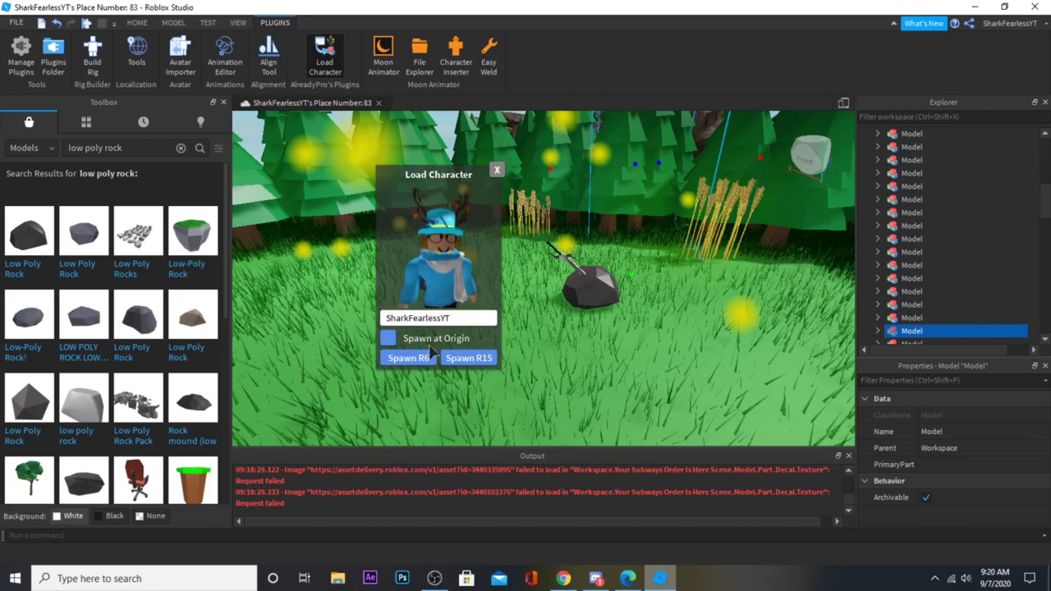
pyautogui.click(497, 170)
pyautogui.press('f')
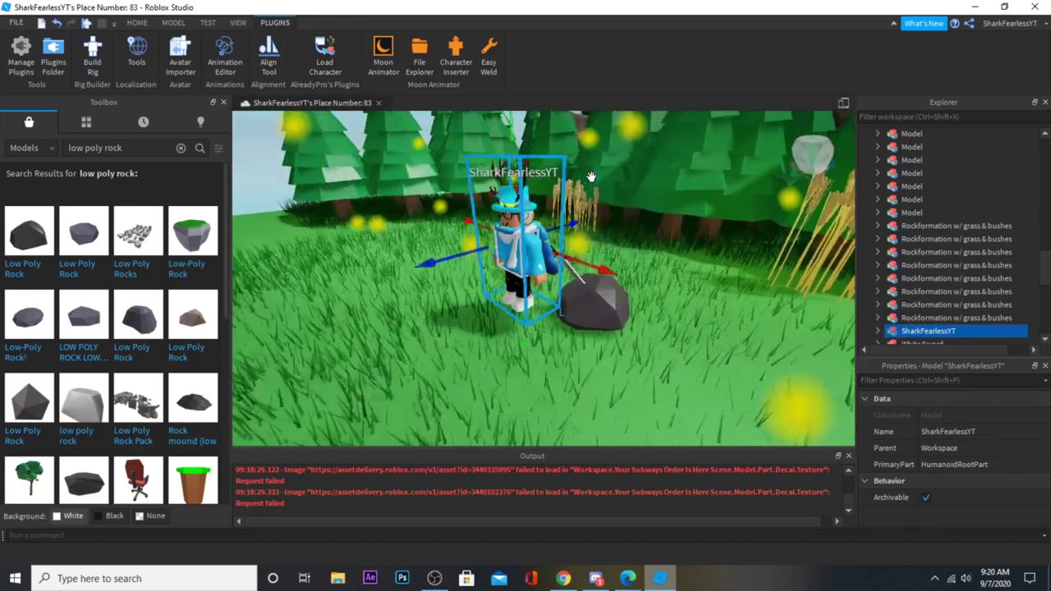
# Step: Delete the Roblox14thBday accessory from the spawned character model
pyautogui.moveTo(589, 177); pyautogui.dragTo(573, 188, button='right')
pyautogui.scroll(3, 579, 179)
pyautogui.scroll(-3, 579, 181)
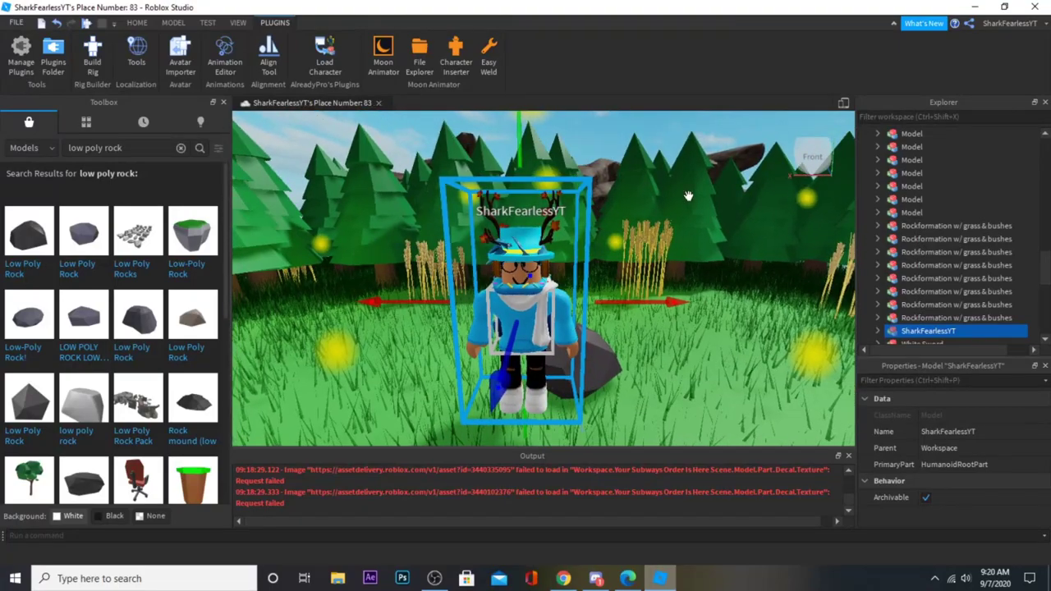
pyautogui.click(877, 330)
pyautogui.scroll(-3, 926, 306)
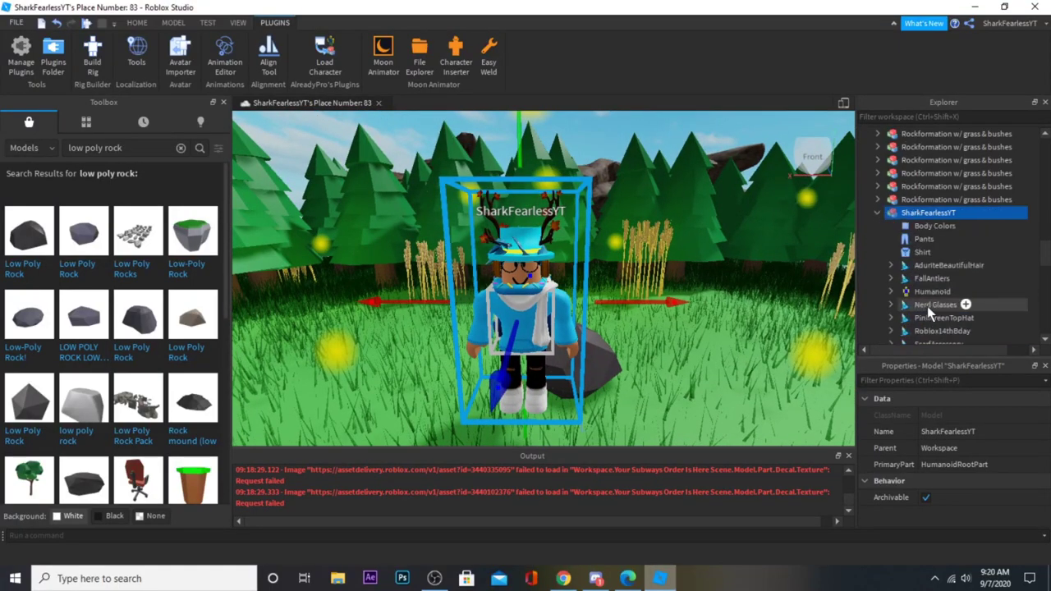
pyautogui.click(940, 279)
pyautogui.click(940, 292)
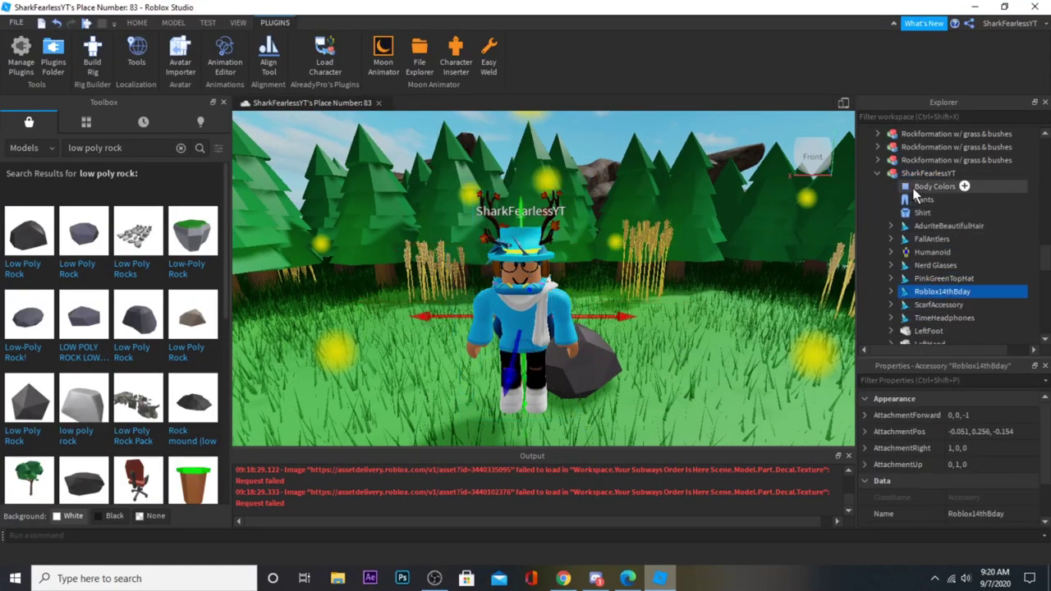
pyautogui.click(865, 173)
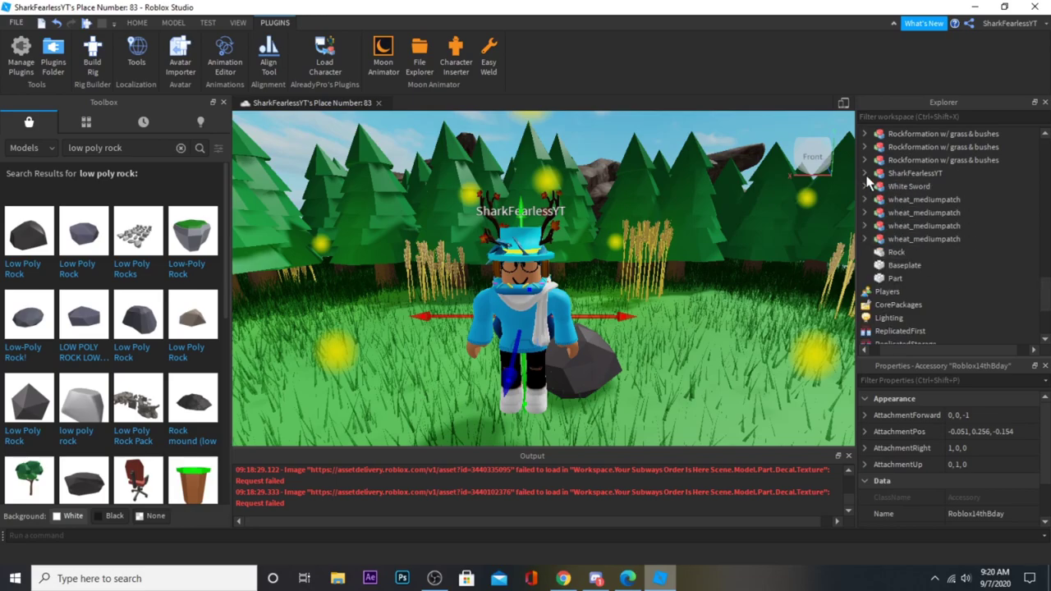
pyautogui.click(864, 173)
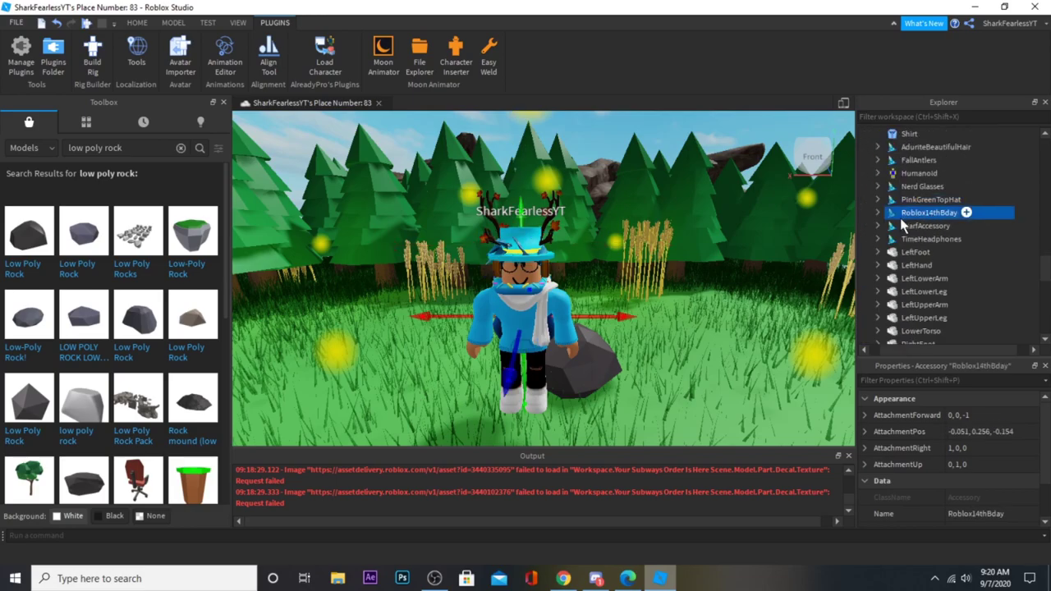
pyautogui.moveTo(736, 178); pyautogui.dragTo(680, 226, button='right')
# Step: Move the whole character model across the grass to stand by the White Sword's handle
pyautogui.click(623, 263)
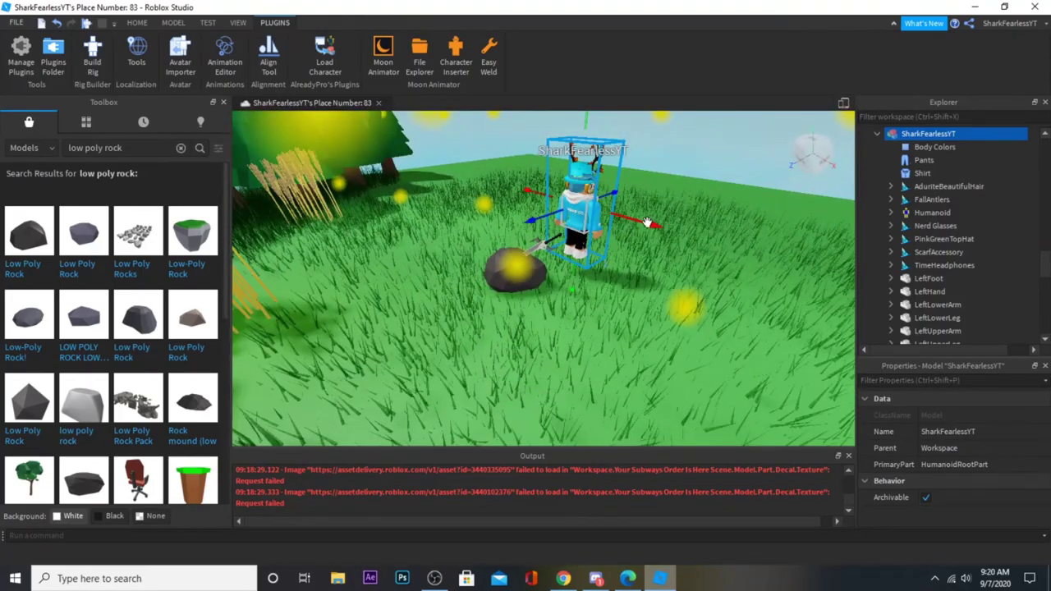
pyautogui.moveTo(647, 223); pyautogui.dragTo(681, 241)
pyautogui.moveTo(586, 243); pyautogui.dragTo(674, 273, button='right')
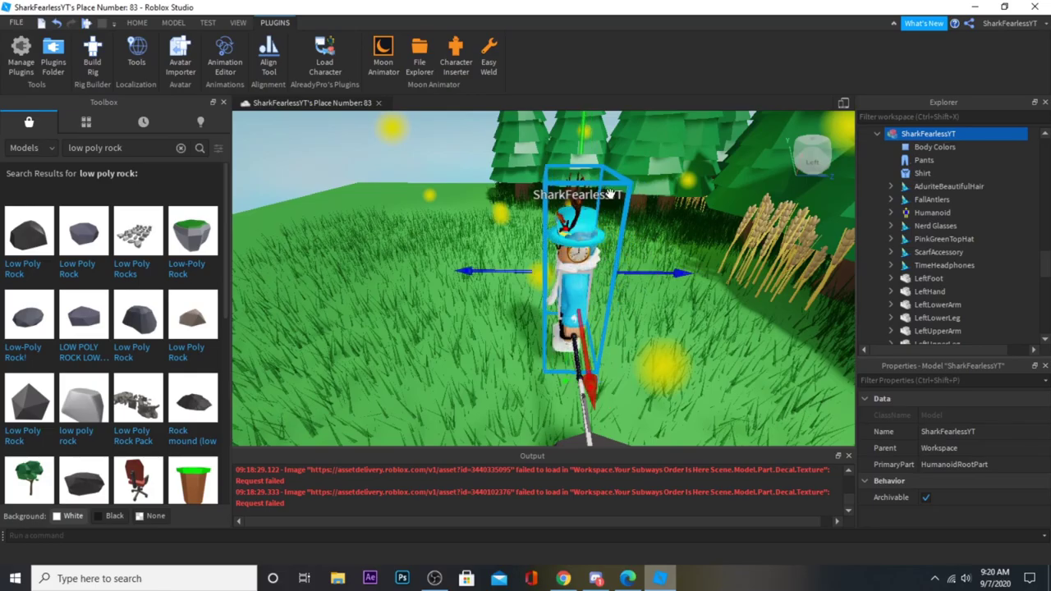
pyautogui.moveTo(575, 192); pyautogui.dragTo(485, 203, button='right')
# Step: Examine the character's placement relative to the White Sword and the rock from several angles
pyautogui.click(136, 22)
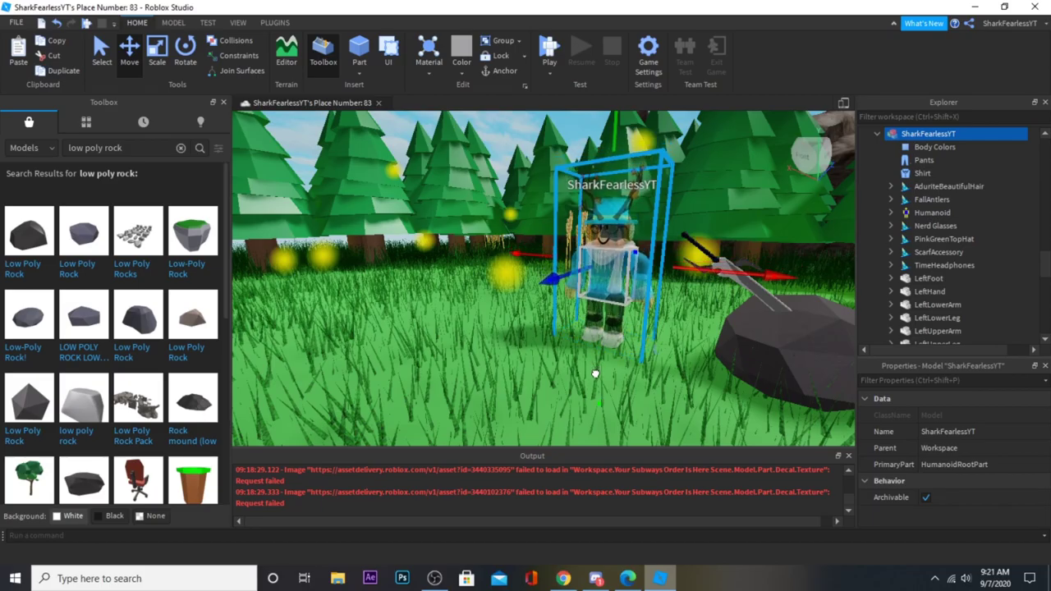
pyautogui.moveTo(595, 373); pyautogui.dragTo(596, 367, button='right')
pyautogui.scroll(-3, 596, 367)
pyautogui.scroll(3, 603, 367)
pyautogui.scroll(-3, 603, 367)
pyautogui.click(276, 24)
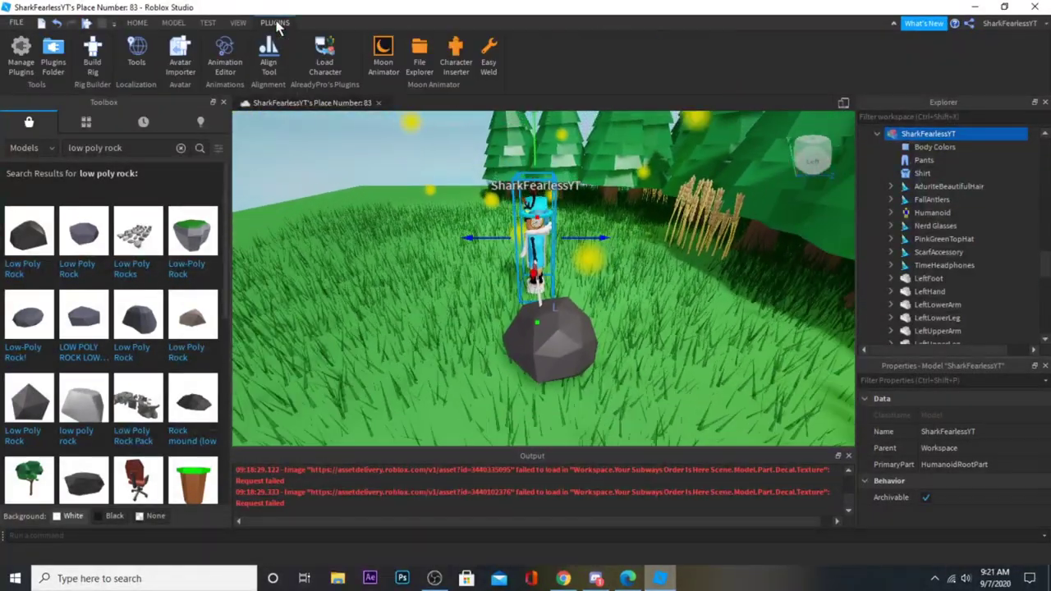
pyautogui.scroll(3, 595, 269)
pyautogui.moveTo(595, 268); pyautogui.dragTo(574, 266, button='right')
pyautogui.scroll(-3, 574, 267)
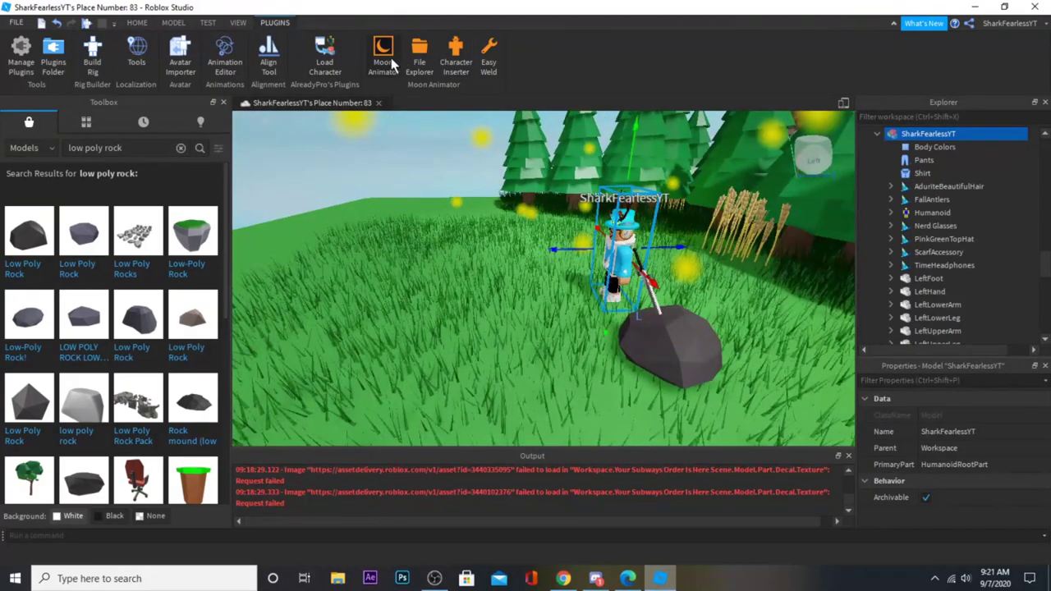
pyautogui.moveTo(695, 248); pyautogui.dragTo(686, 240, button='right')
pyautogui.scroll(3, 695, 249)
# Step: Rotate the character 90° about its vertical axis so that it faces the sword and the rock
pyautogui.click(137, 23)
pyautogui.moveTo(673, 318); pyautogui.dragTo(716, 354)
pyautogui.press('w')
pyautogui.press('d')
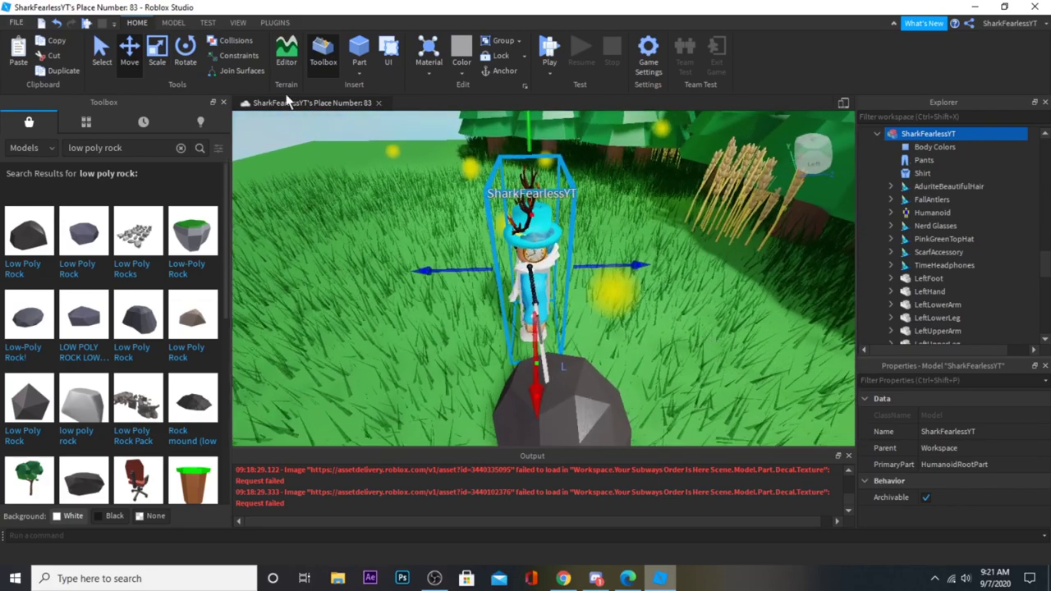
pyautogui.click(185, 54)
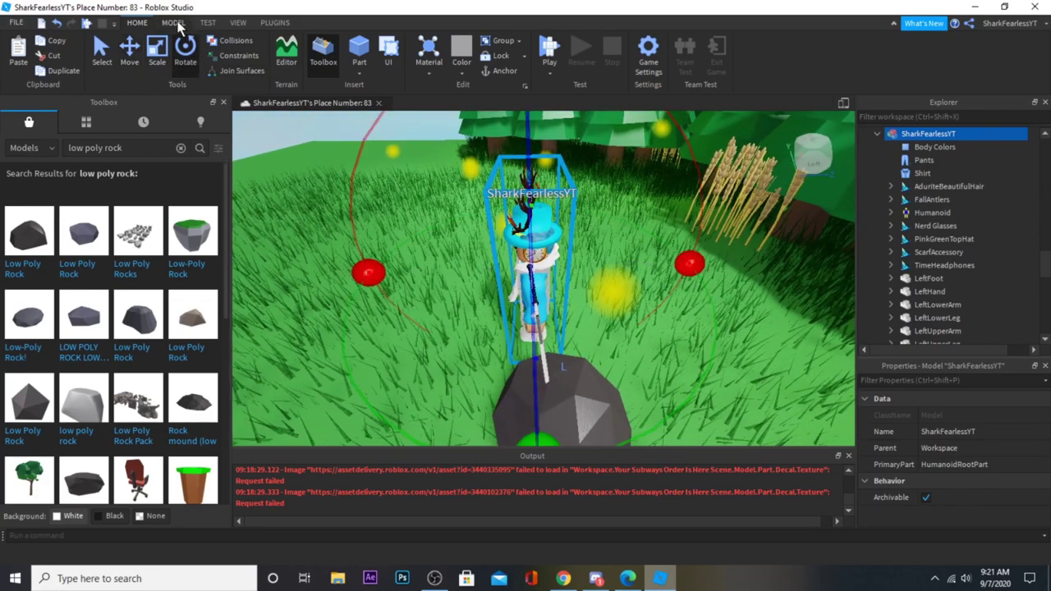
pyautogui.click(173, 23)
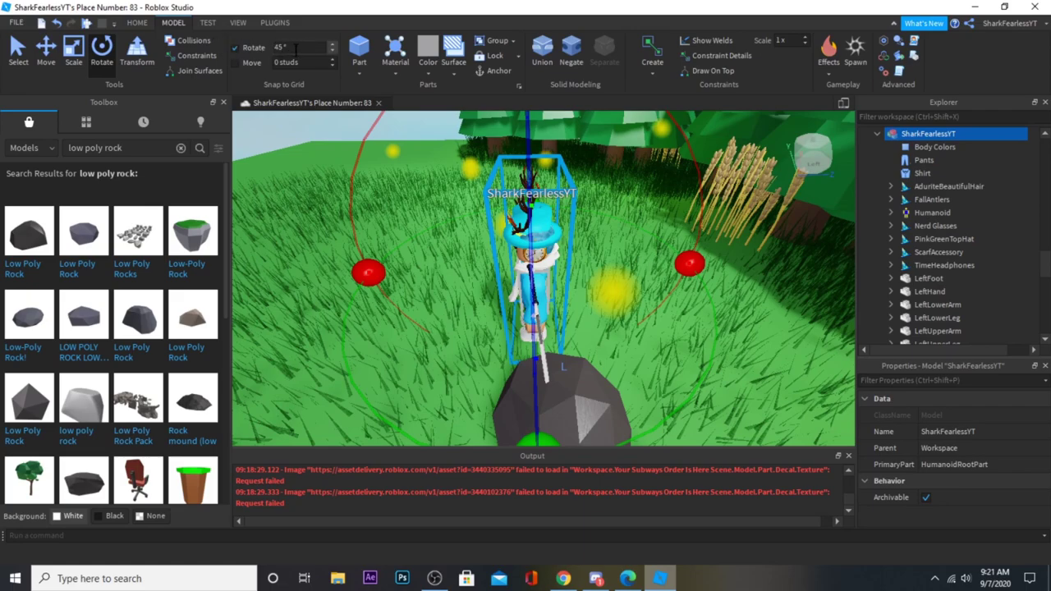
pyautogui.click(138, 23)
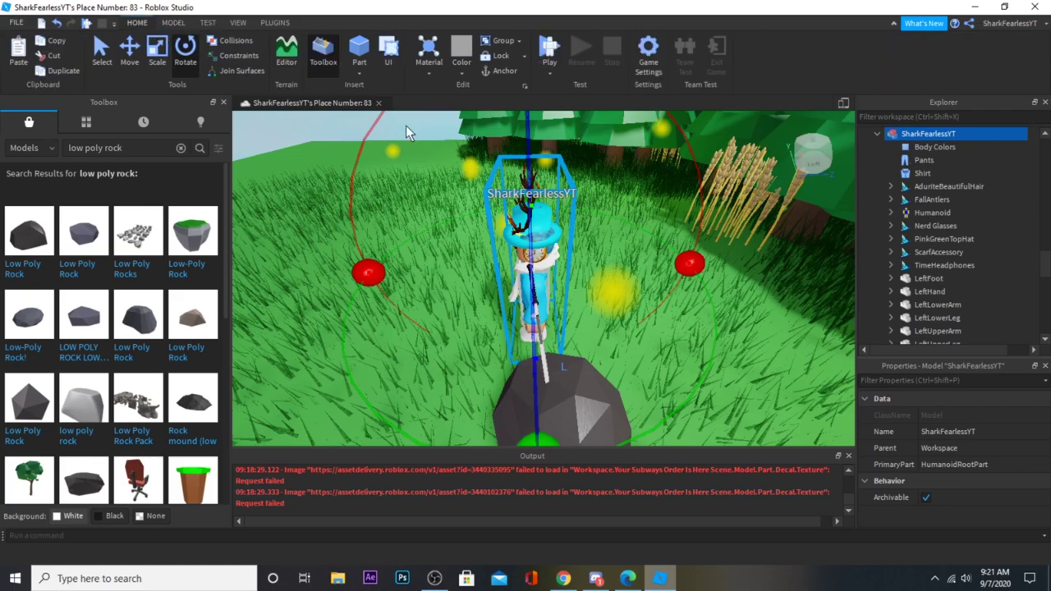
pyautogui.moveTo(547, 447); pyautogui.dragTo(646, 401)
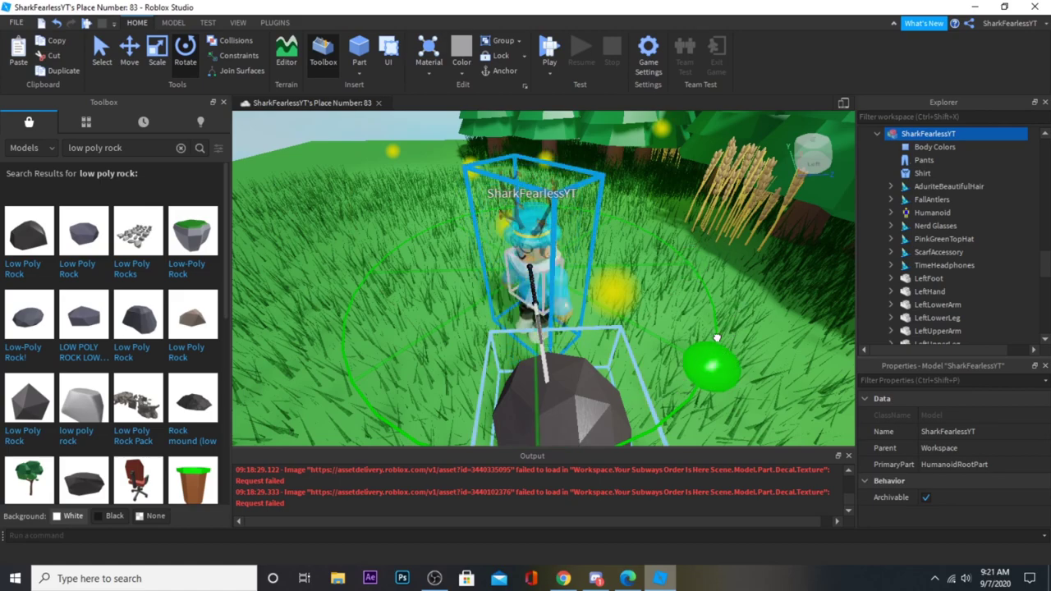
pyautogui.hotkey('ctrl', 'z')
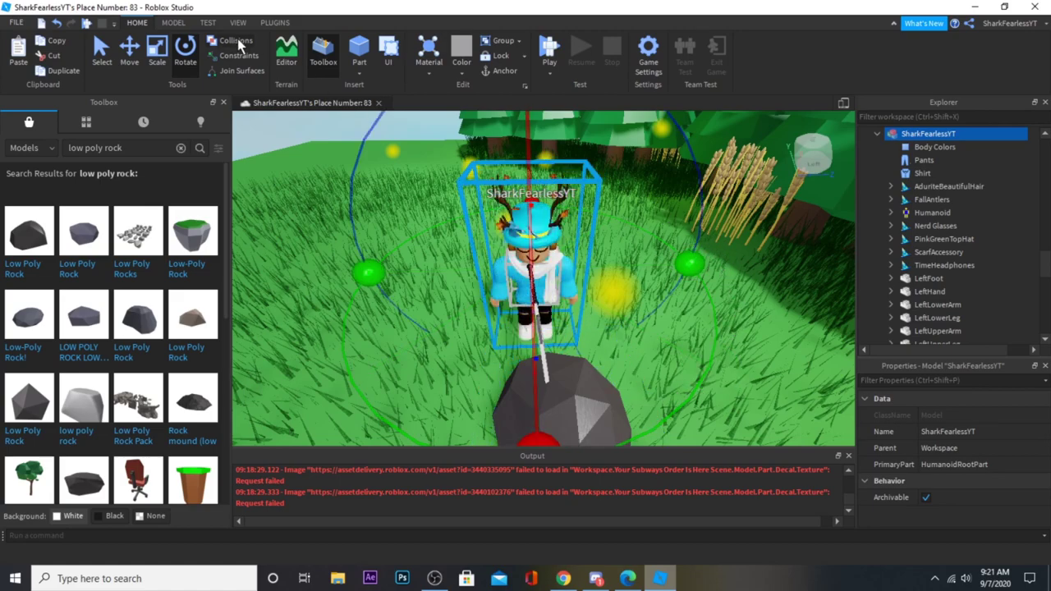
# Step: Try rotating the character with the rotation snap increment set to 0, and set the increment back to 45°
pyautogui.click(174, 23)
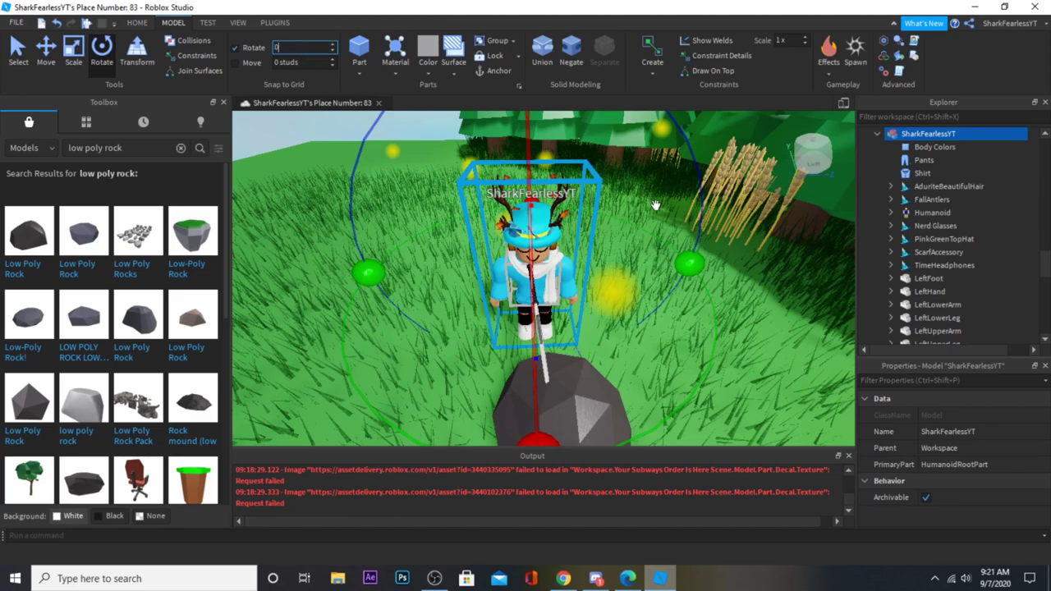
pyautogui.moveTo(695, 270); pyautogui.dragTo(652, 251)
pyautogui.write('34')
pyautogui.press('BackSpace')
pyautogui.press('BackSpace')
pyautogui.write('45')
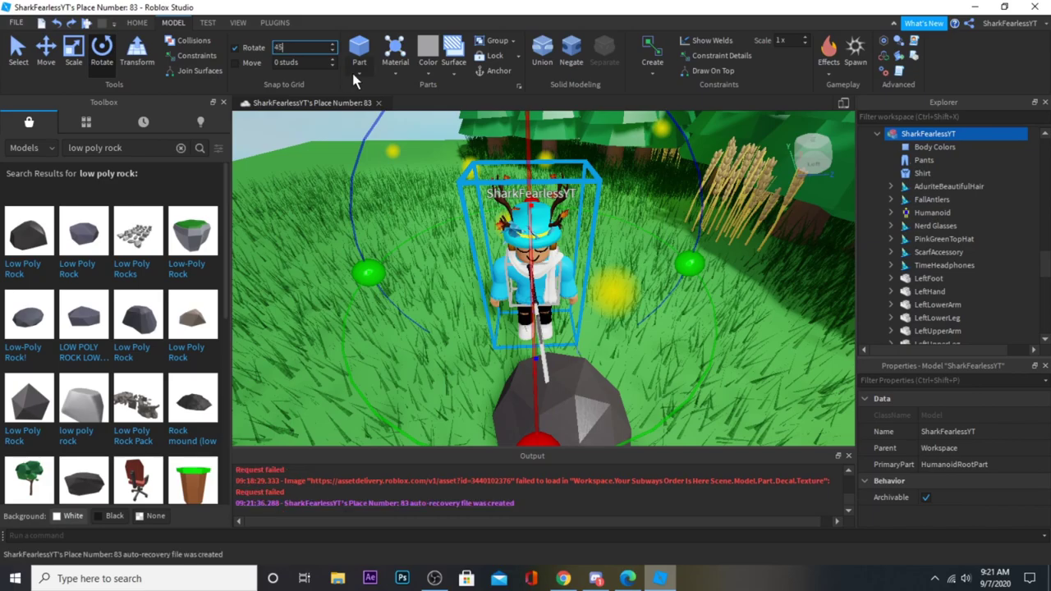
pyautogui.click(627, 320)
# Step: Move the character a short distance back from the White Sword's handle
pyautogui.click(558, 245)
pyautogui.moveTo(558, 244); pyautogui.dragTo(569, 243, button='right')
pyautogui.press('a')
pyautogui.click(541, 309)
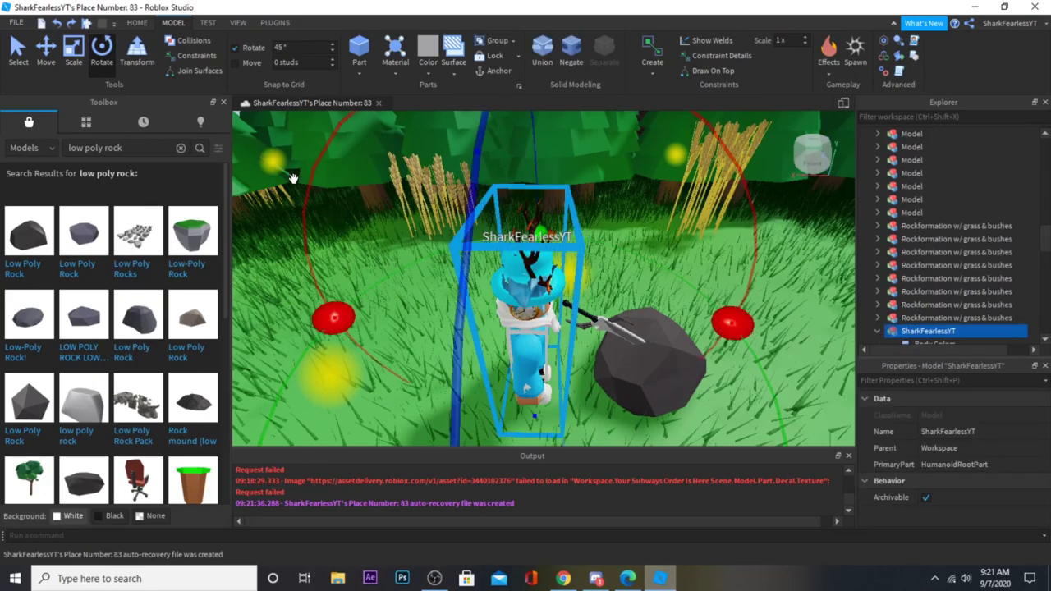
pyautogui.hotkey('ctrl', '2')
pyautogui.moveTo(649, 327)
pyautogui.mouseDown()
pyautogui.moveTo(617, 322)
pyautogui.moveTo(633, 323)
pyautogui.mouseUp()
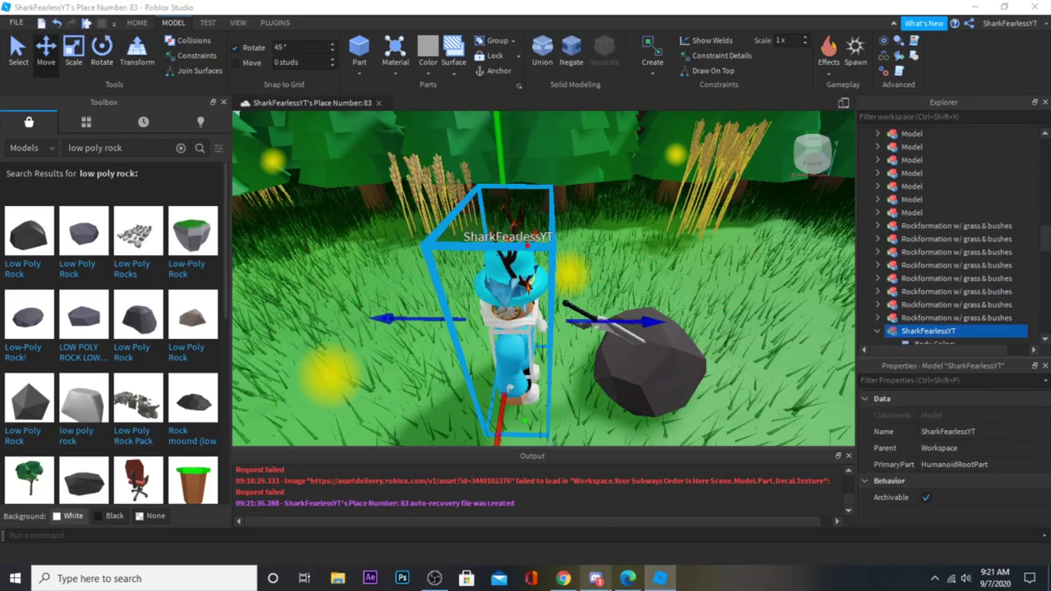
pyautogui.click(595, 578)
pyautogui.click(660, 578)
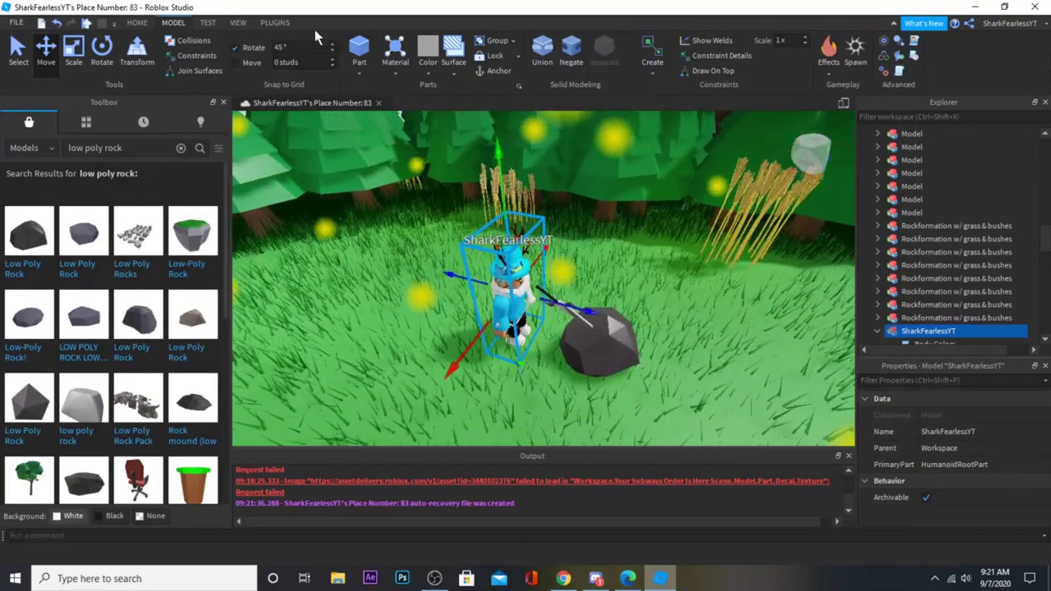
# Step: Open the Moon Animator plugin window
pyautogui.click(286, 24)
pyautogui.click(391, 60)
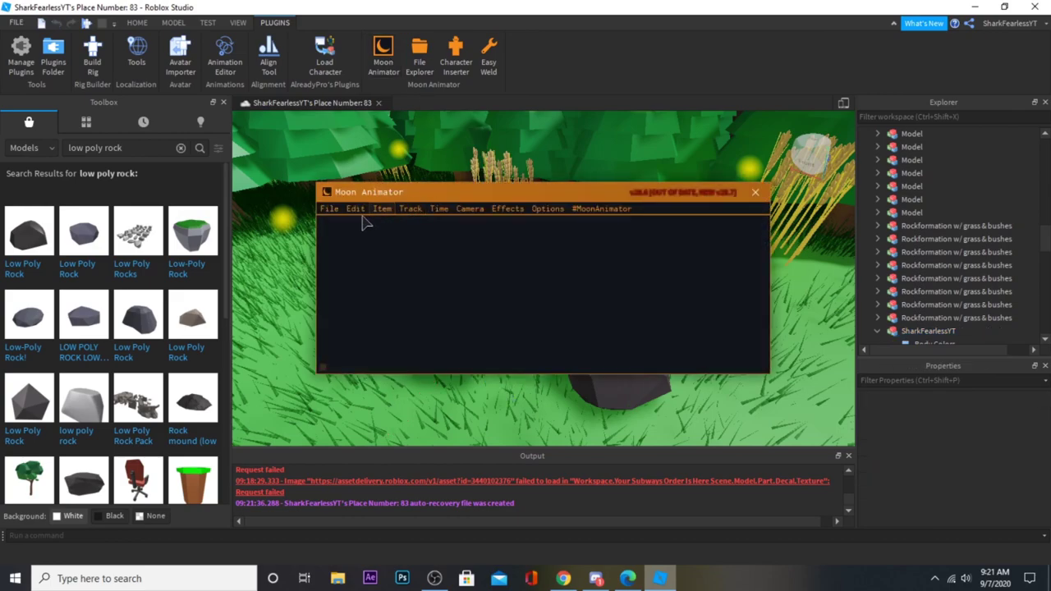
pyautogui.click(328, 209)
pyautogui.click(368, 237)
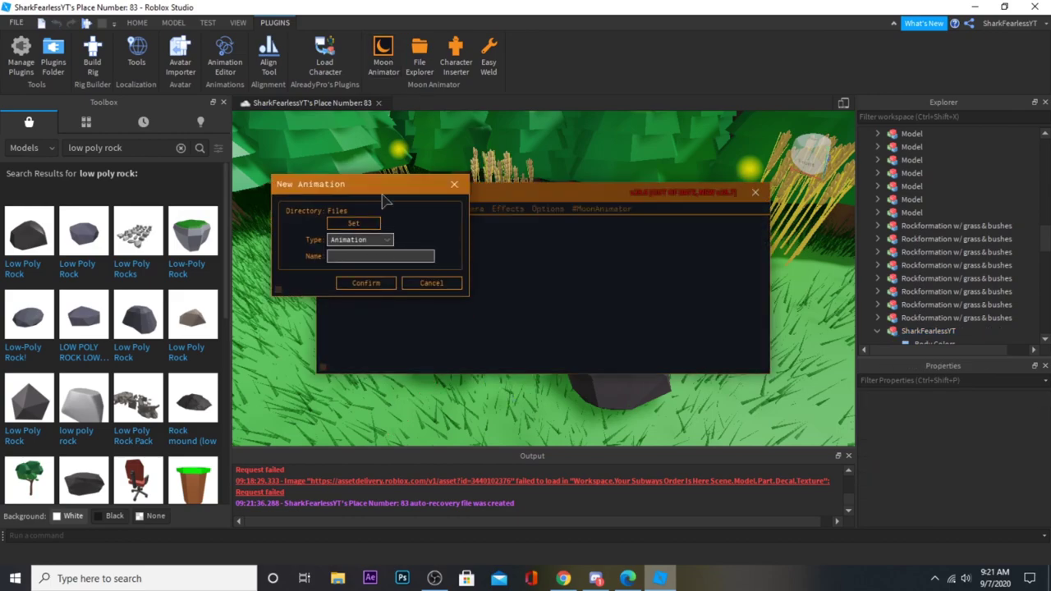
pyautogui.click(433, 283)
# Step: Create a new Moon Animator animation named "as gfagsafd"
pyautogui.click(329, 209)
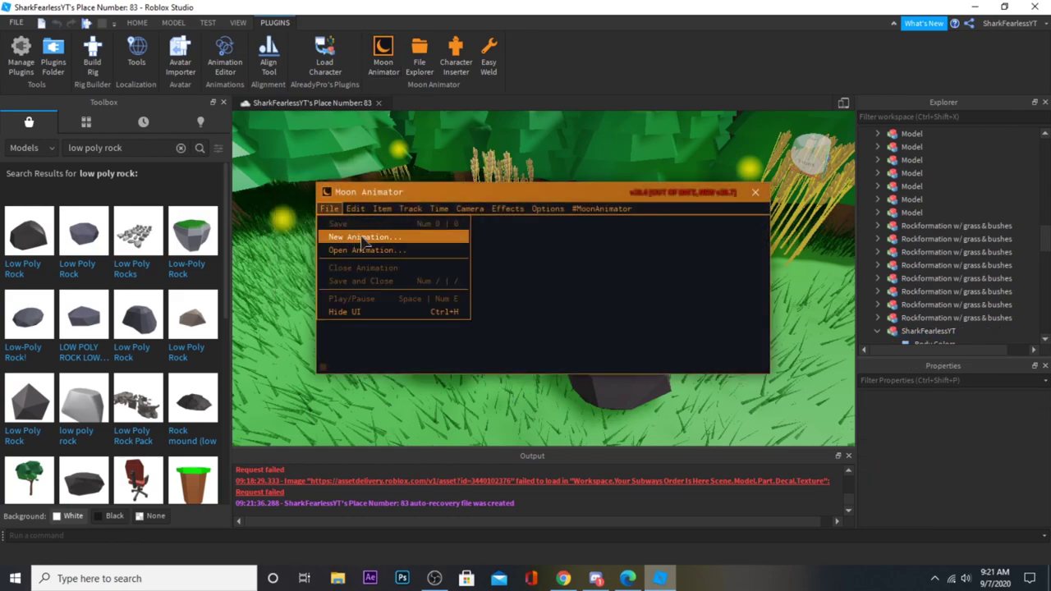
pyautogui.click(365, 237)
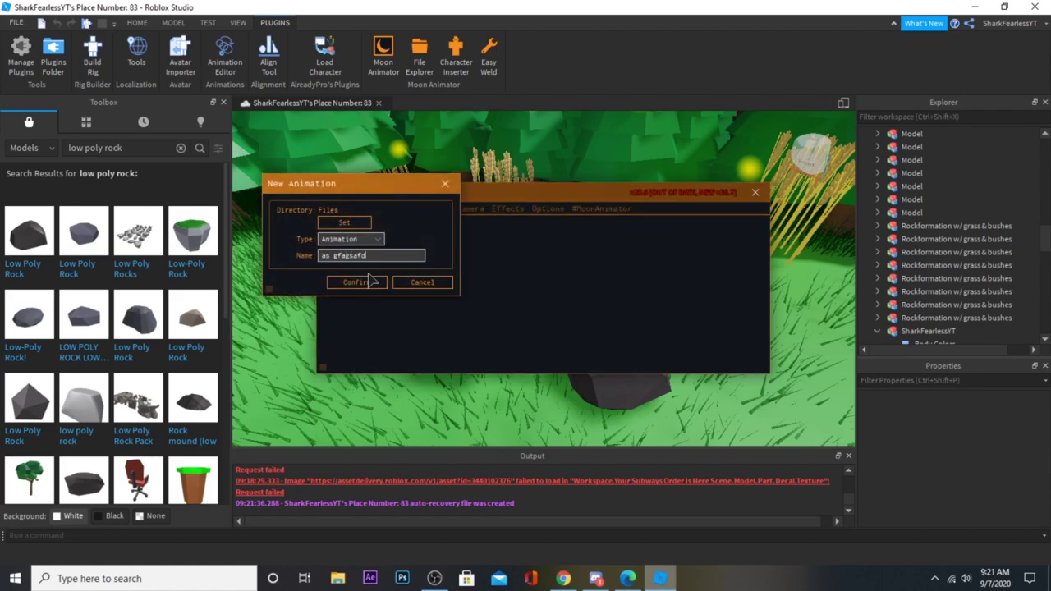
pyautogui.click(365, 284)
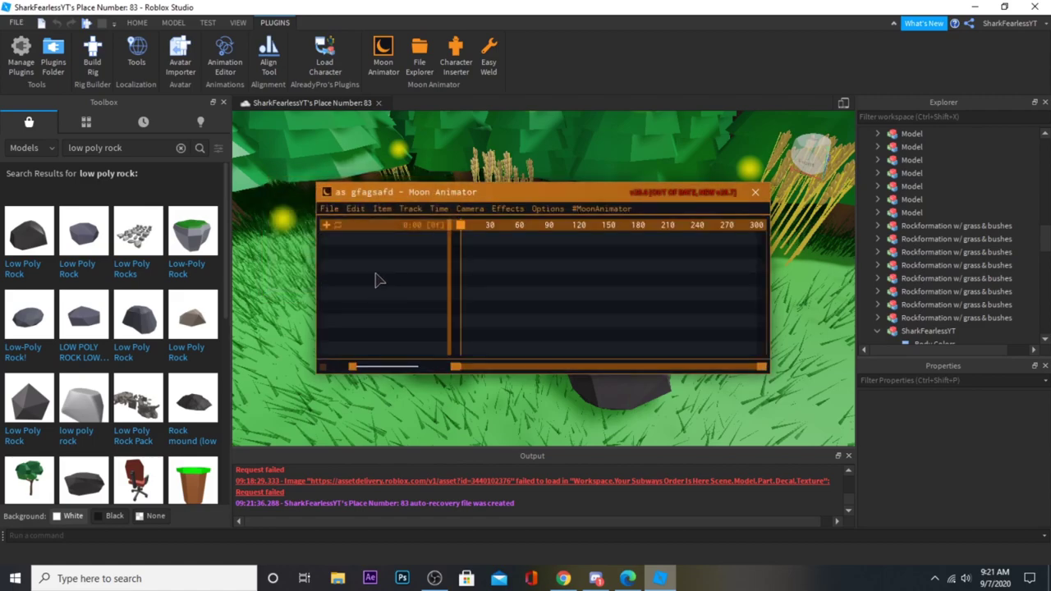
# Step: Add the character model to the animation with its Rig property, and move the Moon Animator window clear of the scene
pyautogui.click(326, 225)
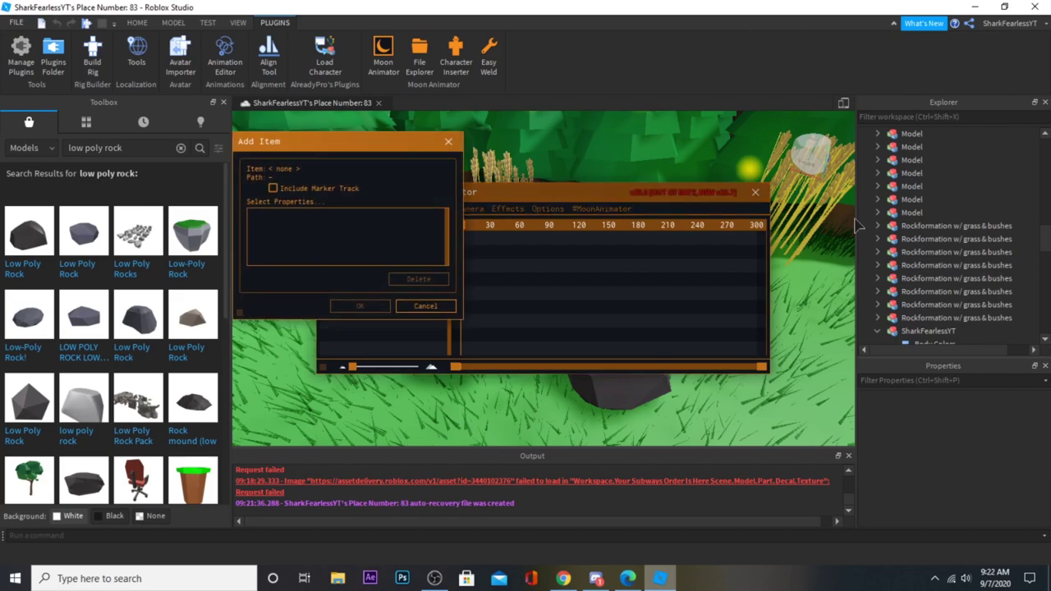
pyautogui.scroll(-3, 969, 253)
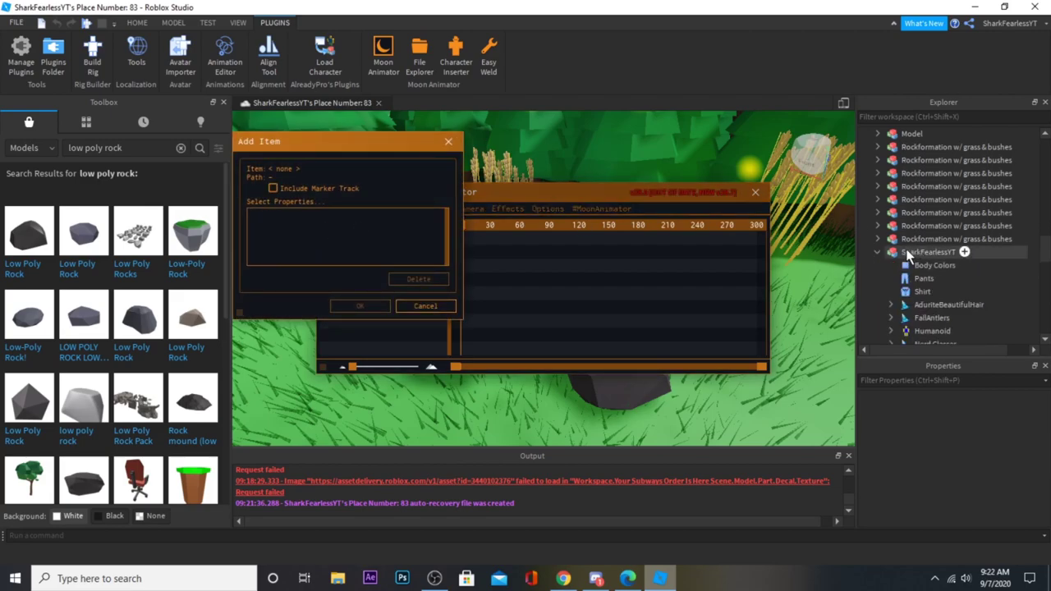
pyautogui.click(928, 252)
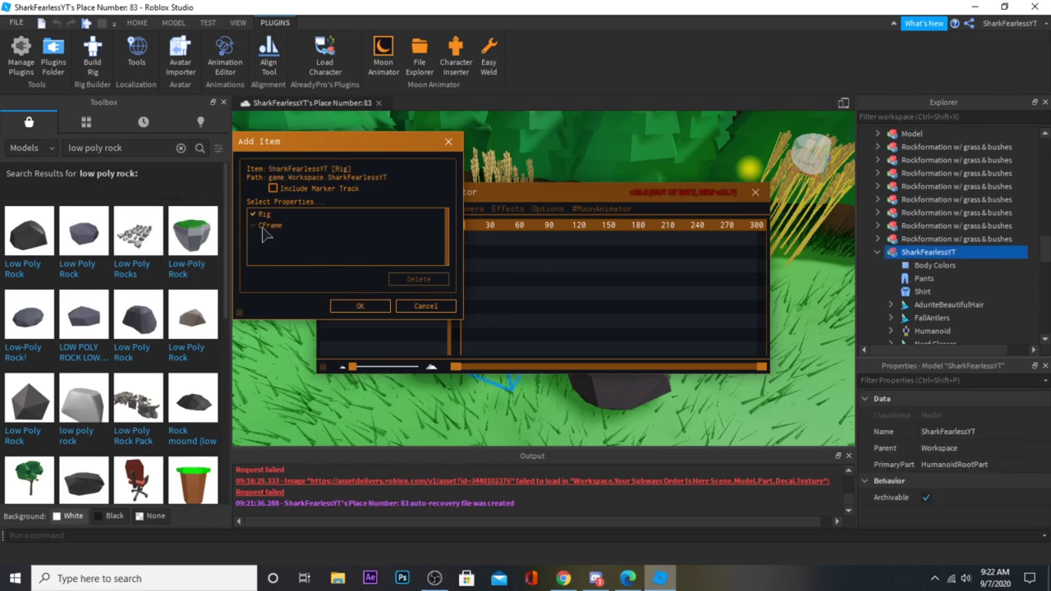
pyautogui.click(369, 307)
pyautogui.moveTo(484, 167); pyautogui.dragTo(498, 437)
# Step: Select the character's right arm in the scene and rotate it forward toward the sword
pyautogui.moveTo(504, 369); pyautogui.dragTo(558, 344, button='right')
pyautogui.scroll(3, 505, 369)
pyautogui.scroll(-3, 508, 369)
pyautogui.scroll(4, 506, 368)
pyautogui.scroll(-3, 526, 362)
pyautogui.click(473, 332)
pyautogui.scroll(-2, 525, 340)
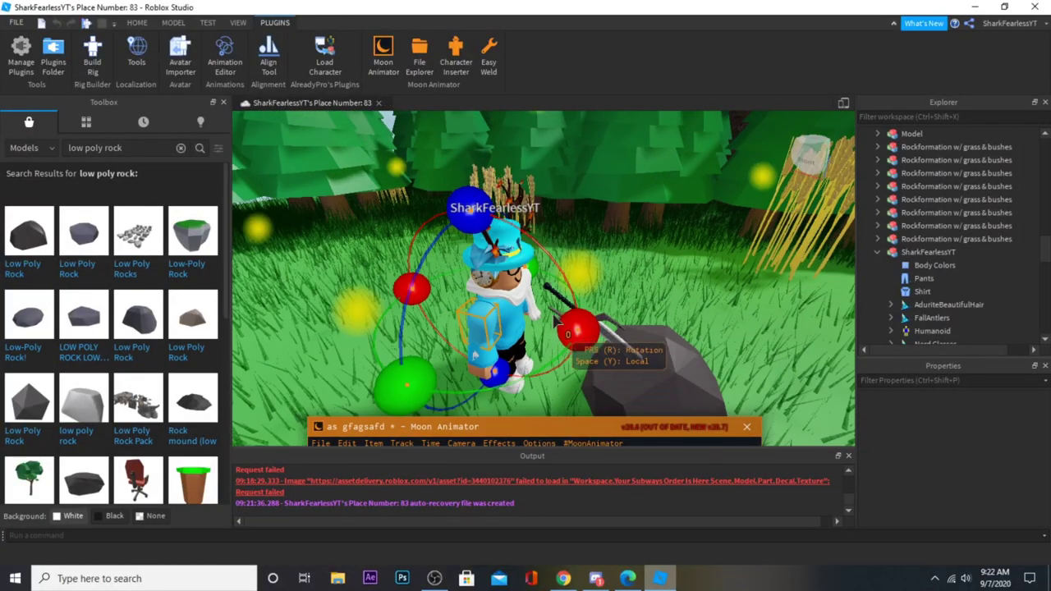
pyautogui.click(488, 358)
pyautogui.click(487, 357)
pyautogui.click(494, 373)
pyautogui.click(492, 321)
pyautogui.click(539, 343)
pyautogui.click(499, 321)
pyautogui.moveTo(411, 287); pyautogui.dragTo(511, 348)
# Step: Refine the right arm's raise and sideways angle so that it reaches for the sword's handle
pyautogui.moveTo(545, 331); pyautogui.dragTo(561, 327, button='right')
pyautogui.moveTo(585, 327); pyautogui.dragTo(590, 292)
pyautogui.click(450, 327)
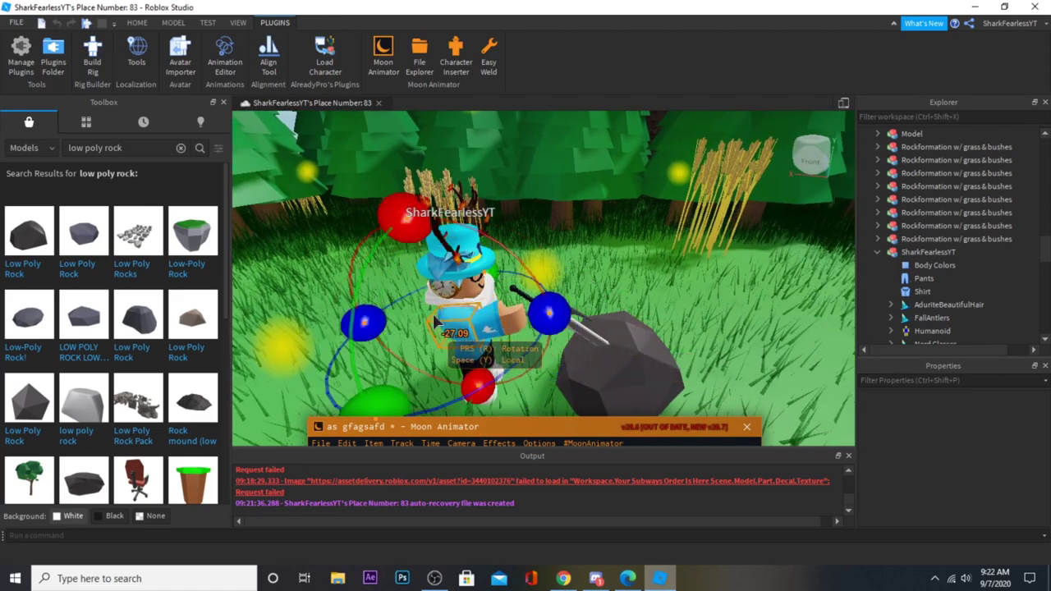
pyautogui.moveTo(400, 230); pyautogui.dragTo(401, 228)
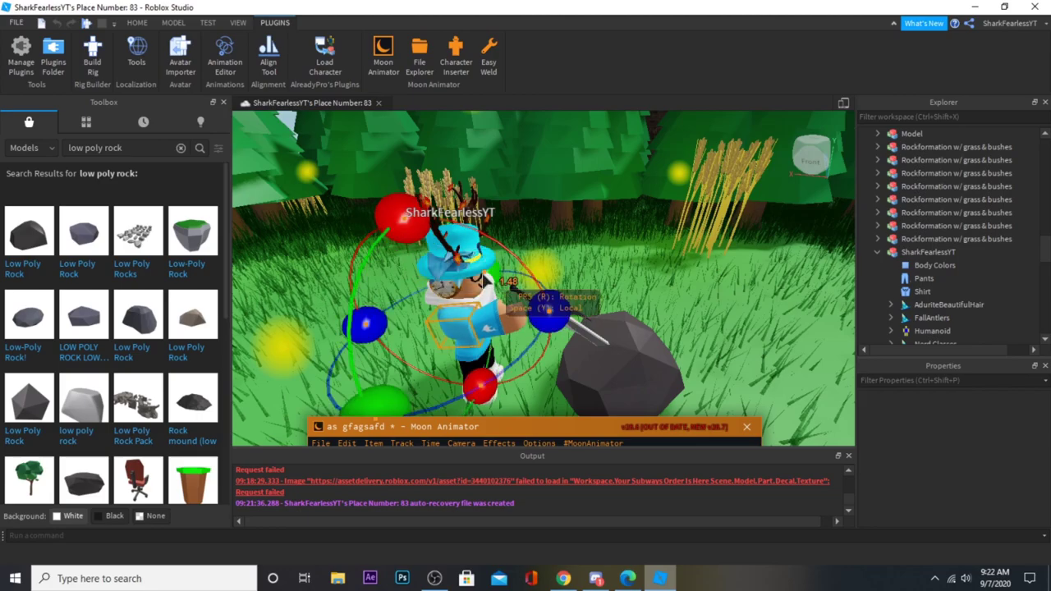
pyautogui.moveTo(504, 273); pyautogui.dragTo(507, 270, button='right')
pyautogui.moveTo(746, 337); pyautogui.dragTo(749, 338, button='right')
pyautogui.moveTo(525, 363); pyautogui.dragTo(547, 366)
pyautogui.moveTo(632, 298); pyautogui.dragTo(628, 307)
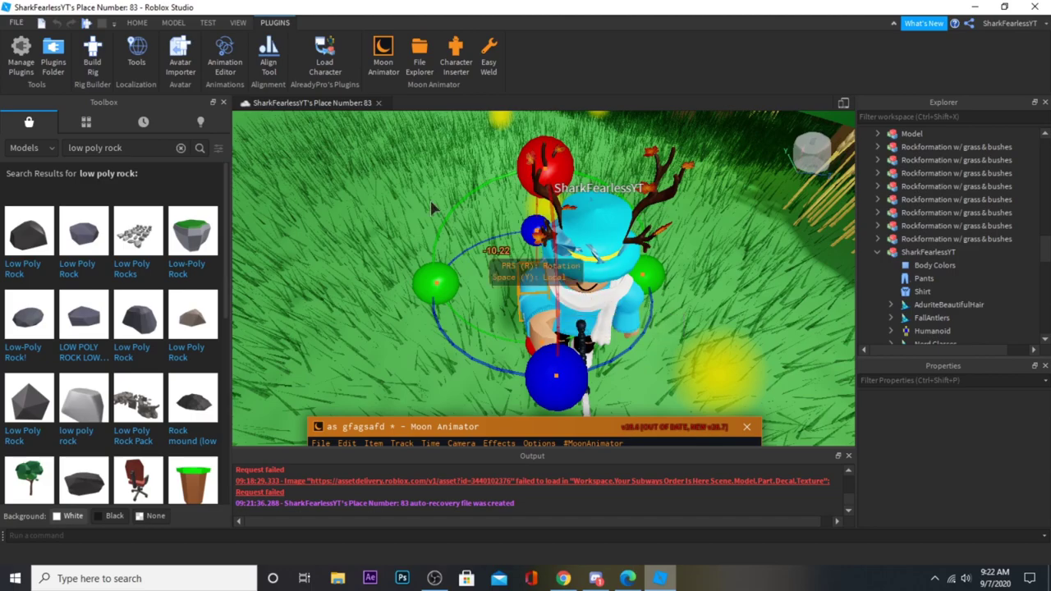
# Step: Adjust the whole character model's position in front of the sword and return to posing its right arm
pyautogui.click(131, 25)
pyautogui.moveTo(585, 247); pyautogui.dragTo(557, 255, button='right')
pyautogui.click(952, 252)
pyautogui.press('f')
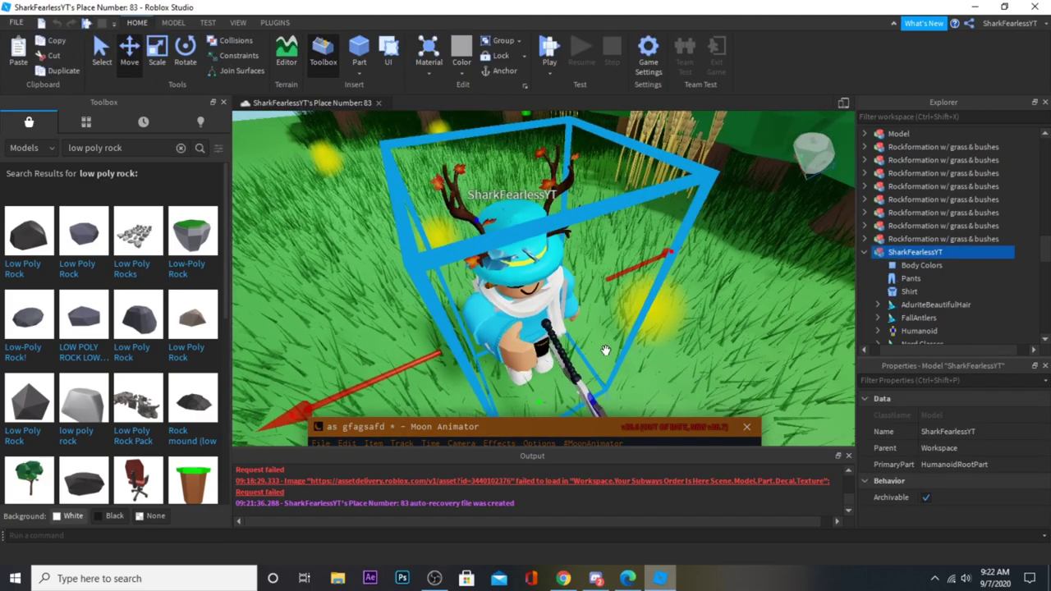
pyautogui.moveTo(593, 351); pyautogui.dragTo(601, 353)
pyautogui.click(639, 300)
pyautogui.click(597, 434)
pyautogui.scroll(2, 592, 314)
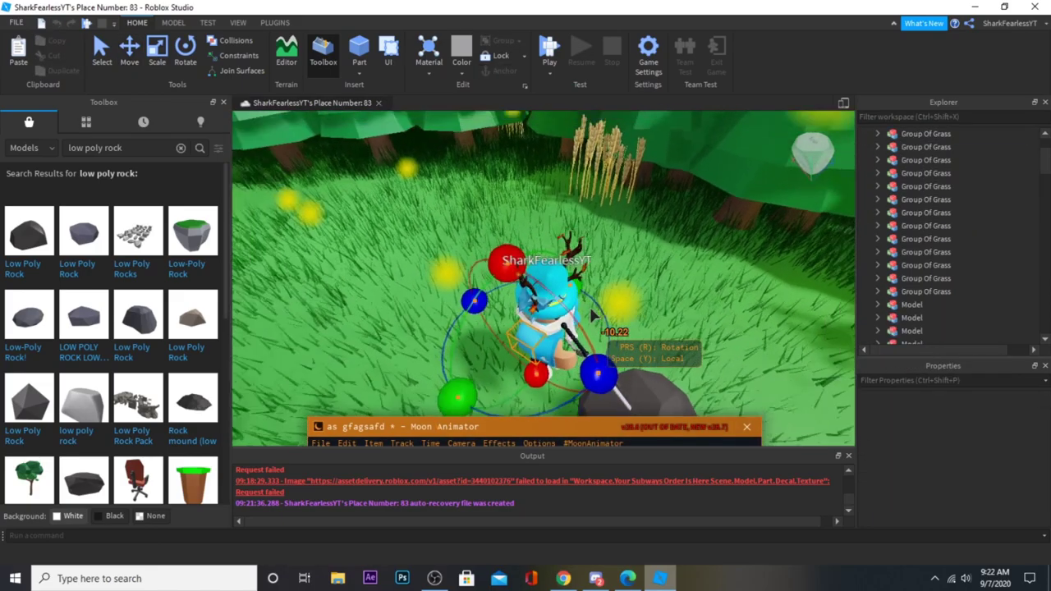
# Step: Swing the right arm about 44° to bring its hand up to the sword's handle
pyautogui.moveTo(591, 314); pyautogui.dragTo(607, 371, button='right')
pyautogui.scroll(-3, 649, 288)
pyautogui.scroll(4, 646, 282)
pyautogui.moveTo(544, 367); pyautogui.dragTo(591, 281)
pyautogui.click(443, 331)
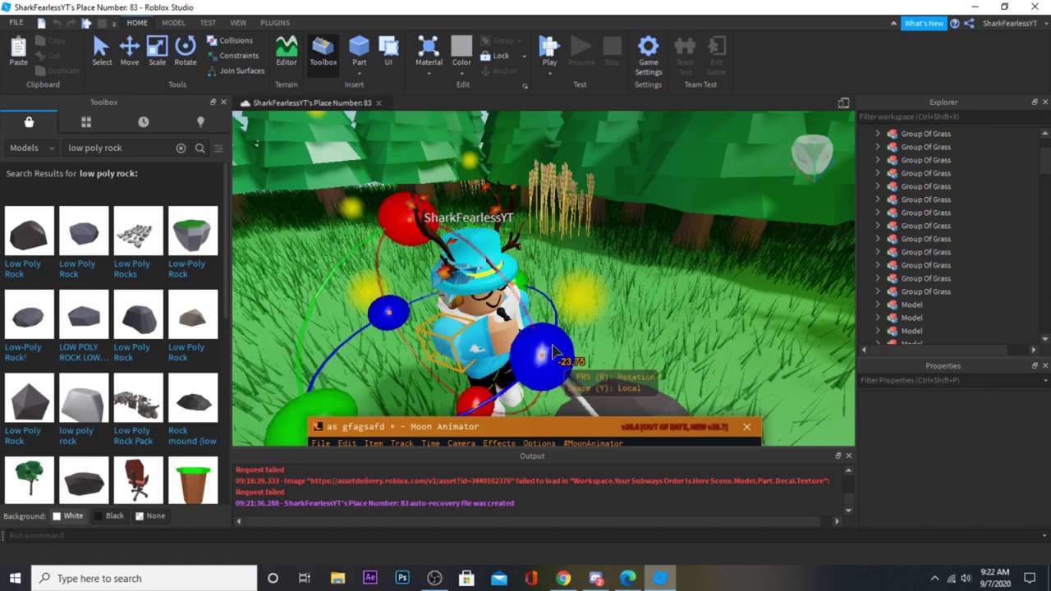
pyautogui.moveTo(588, 328); pyautogui.dragTo(584, 255, button='right')
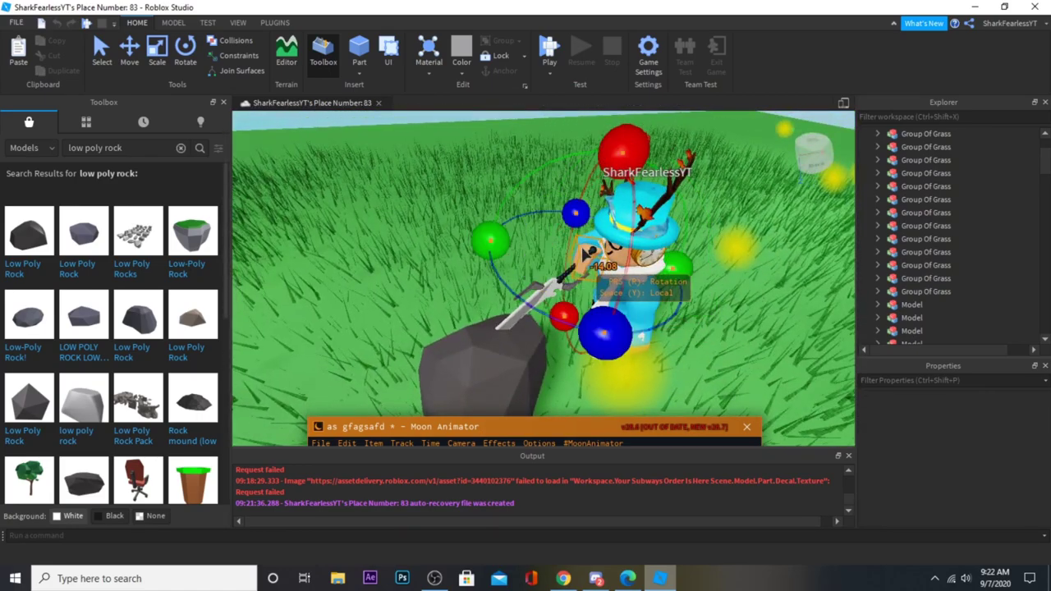
# Step: Twist the right arm and angle it inward so that its hand lines up with the sword's grip
pyautogui.moveTo(603, 314); pyautogui.dragTo(534, 312)
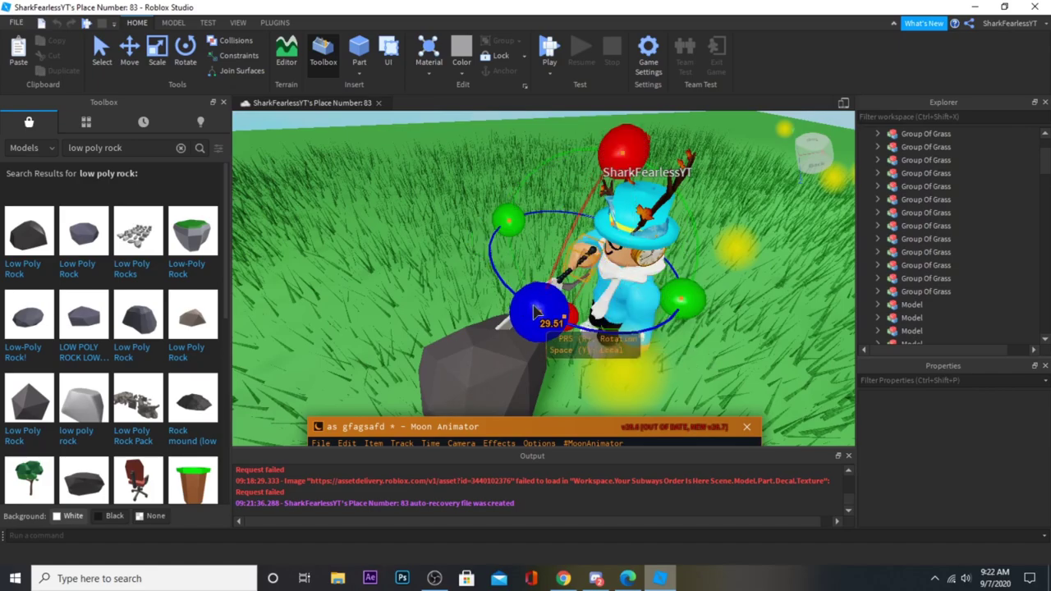
pyautogui.moveTo(565, 297); pyautogui.dragTo(590, 269, button='right')
pyautogui.moveTo(680, 237); pyautogui.dragTo(681, 286, button='right')
pyautogui.moveTo(627, 335)
pyautogui.mouseDown(button='right')
pyautogui.moveTo(633, 318)
pyautogui.moveTo(627, 327)
pyautogui.mouseUp(button='right')
pyautogui.moveTo(521, 316)
pyautogui.mouseDown()
pyautogui.moveTo(502, 331)
pyautogui.moveTo(518, 326)
pyautogui.mouseUp()
pyautogui.moveTo(434, 343); pyautogui.dragTo(476, 317)
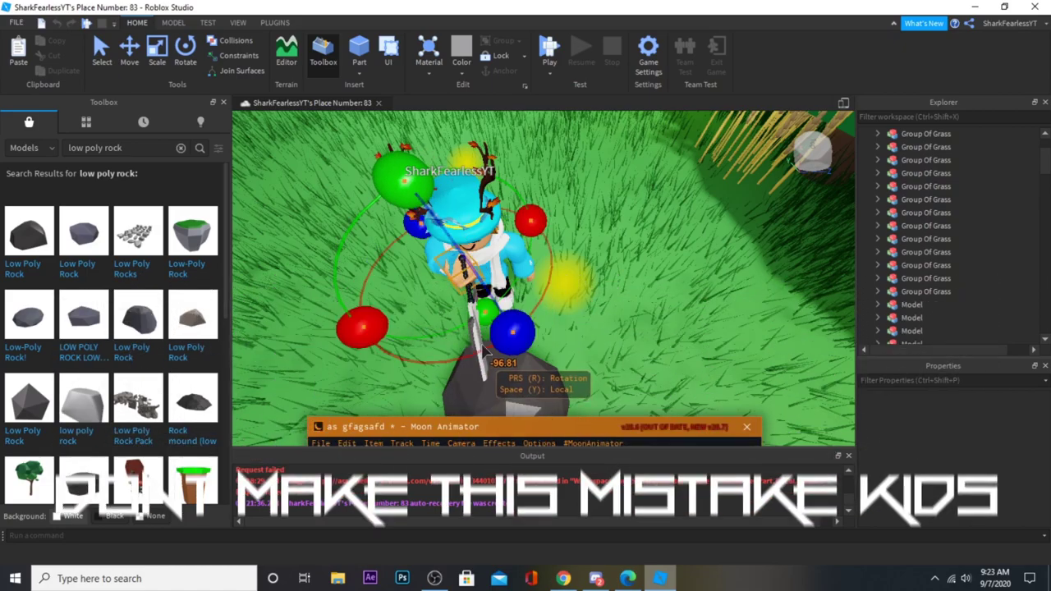
# Step: Examine the right hand's placement on the sword's handle from above and close up
pyautogui.press('a')
pyautogui.moveTo(472, 301); pyautogui.dragTo(495, 277, button='right')
pyautogui.click(496, 276)
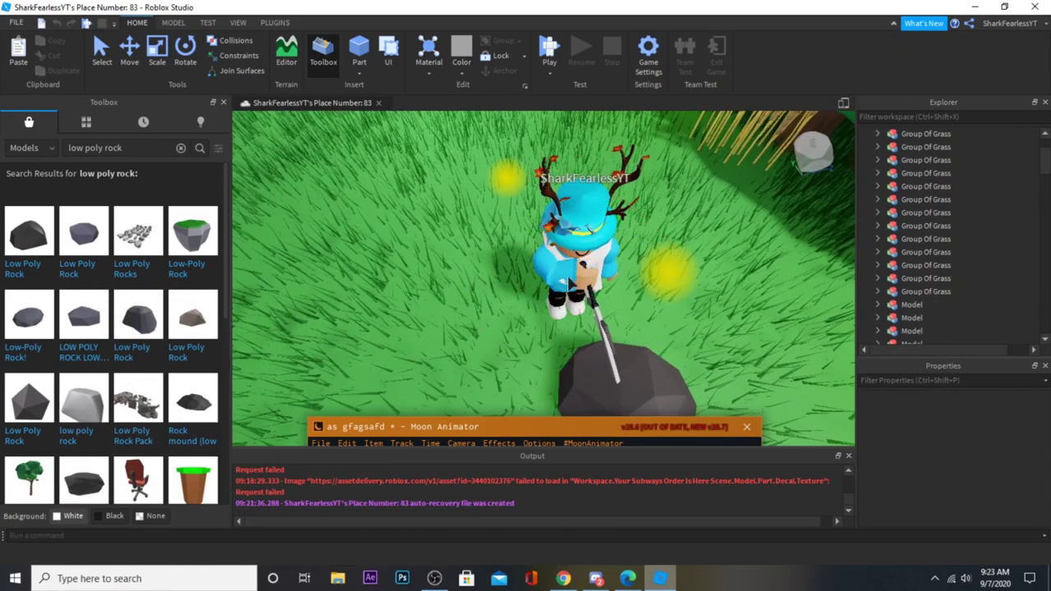
pyautogui.click(573, 294)
pyautogui.click(572, 295)
pyautogui.moveTo(569, 293); pyautogui.dragTo(568, 291, button='right')
pyautogui.press('a')
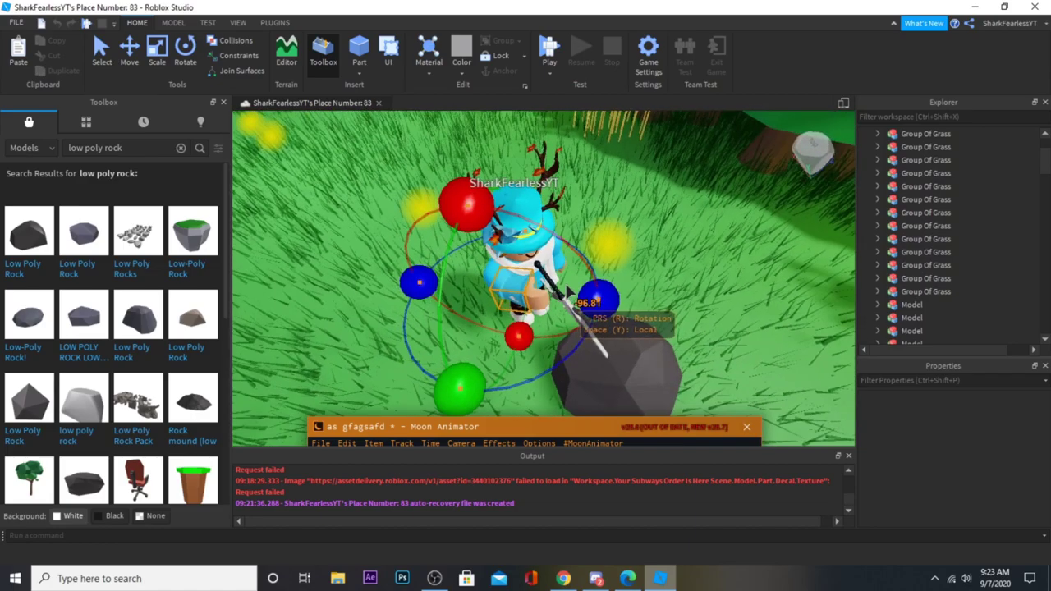
pyautogui.scroll(5, 593, 278)
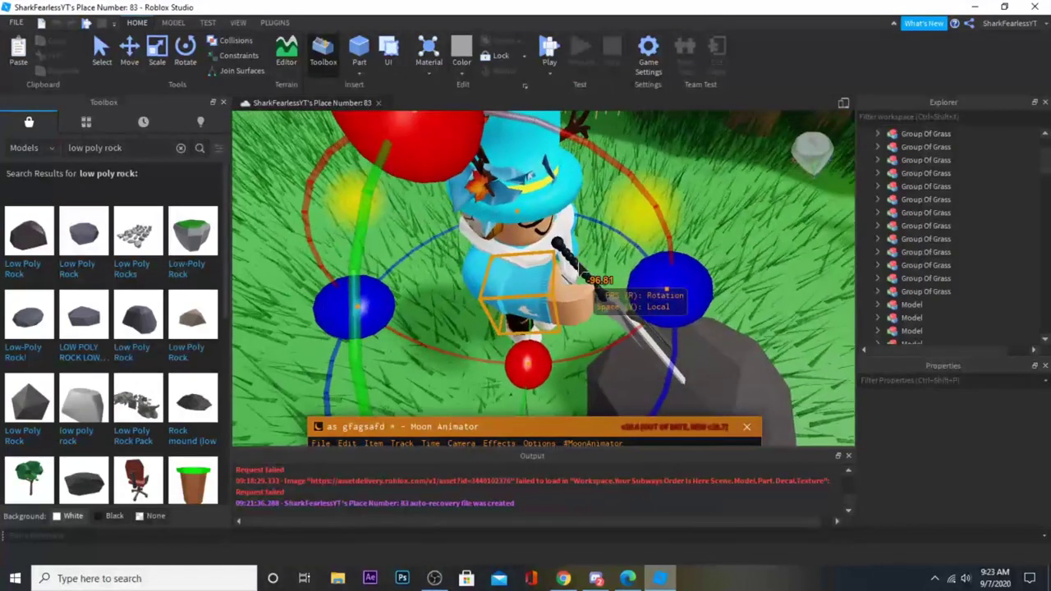
pyautogui.scroll(-5, 573, 304)
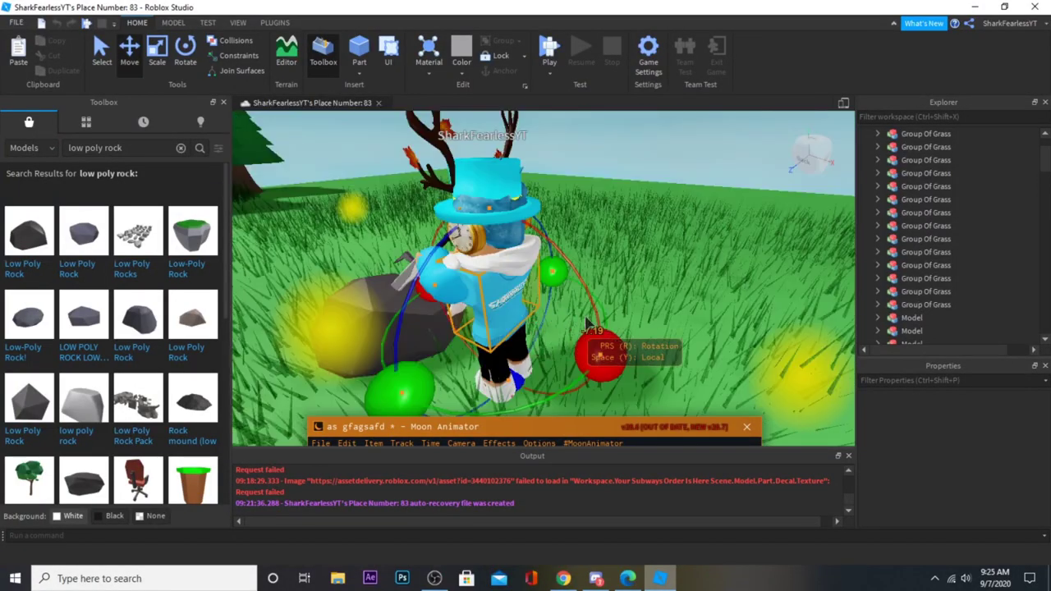
# Step: Lean the character's torso back about 16° and rotate the legs into a bracing stance for pulling the sword
pyautogui.moveTo(608, 354)
pyautogui.mouseDown(button='right')
pyautogui.moveTo(618, 379)
pyautogui.moveTo(613, 368)
pyautogui.mouseUp(button='right')
pyautogui.scroll(4, 716, 336)
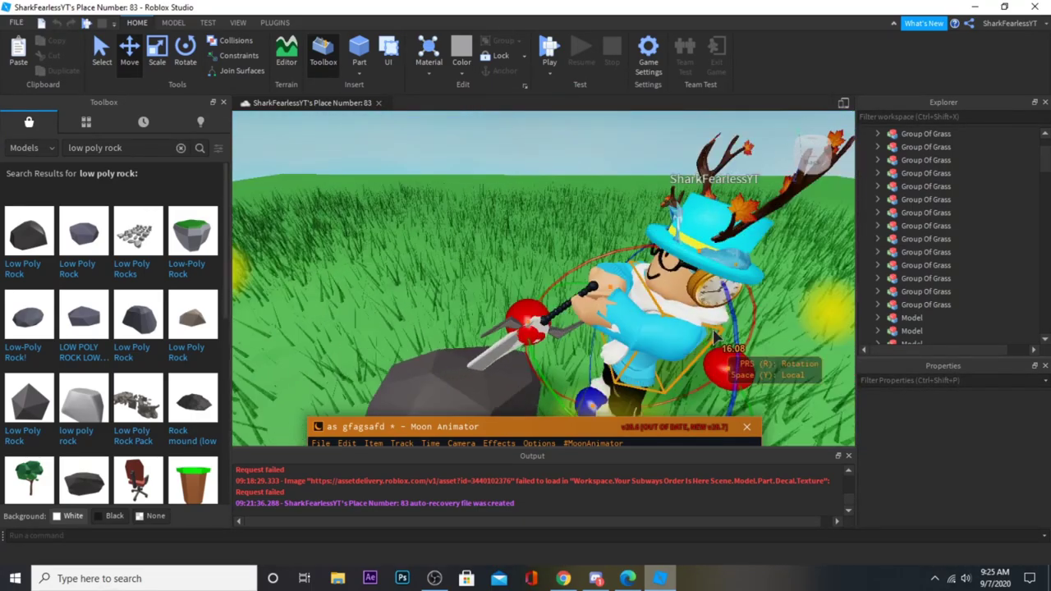
pyautogui.scroll(-4, 678, 410)
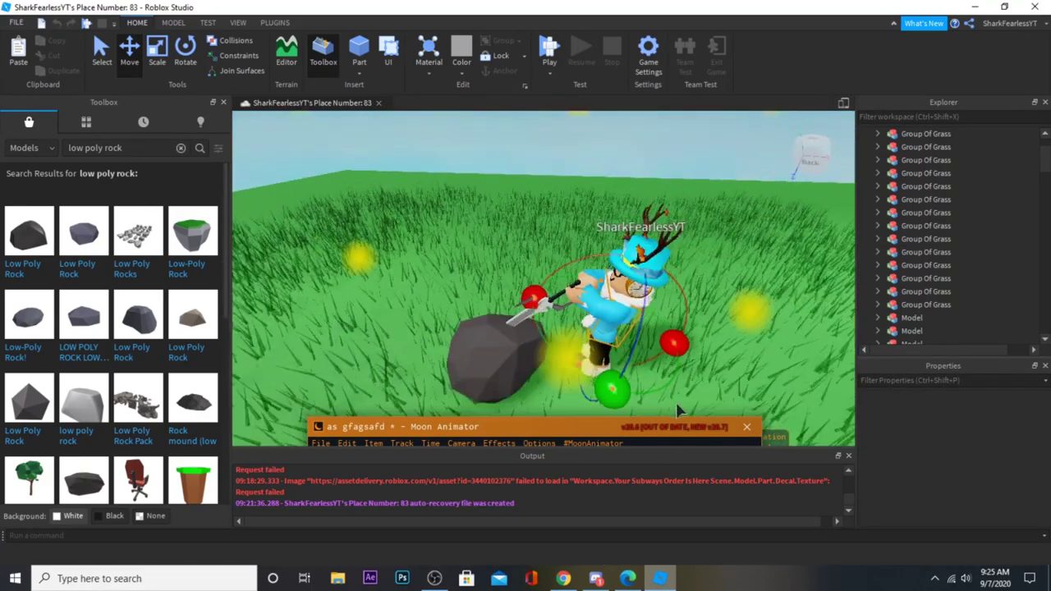
pyautogui.click(604, 364)
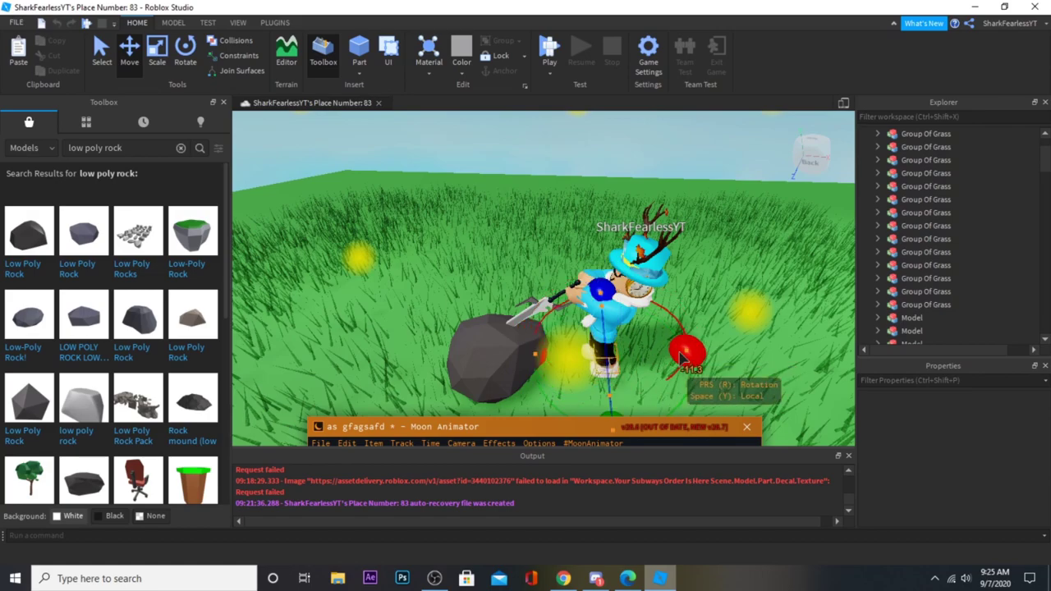
pyautogui.moveTo(662, 333); pyautogui.dragTo(611, 353, button='right')
pyautogui.click(606, 364)
# Step: Examine the character's sword-pulling pose and the surrounding clearing from several angles and distances
pyautogui.moveTo(670, 402); pyautogui.dragTo(697, 366, button='right')
pyautogui.scroll(2, 696, 367)
pyautogui.scroll(-3, 696, 366)
pyautogui.scroll(-2, 694, 371)
pyautogui.moveTo(694, 371); pyautogui.dragTo(696, 366, button='right')
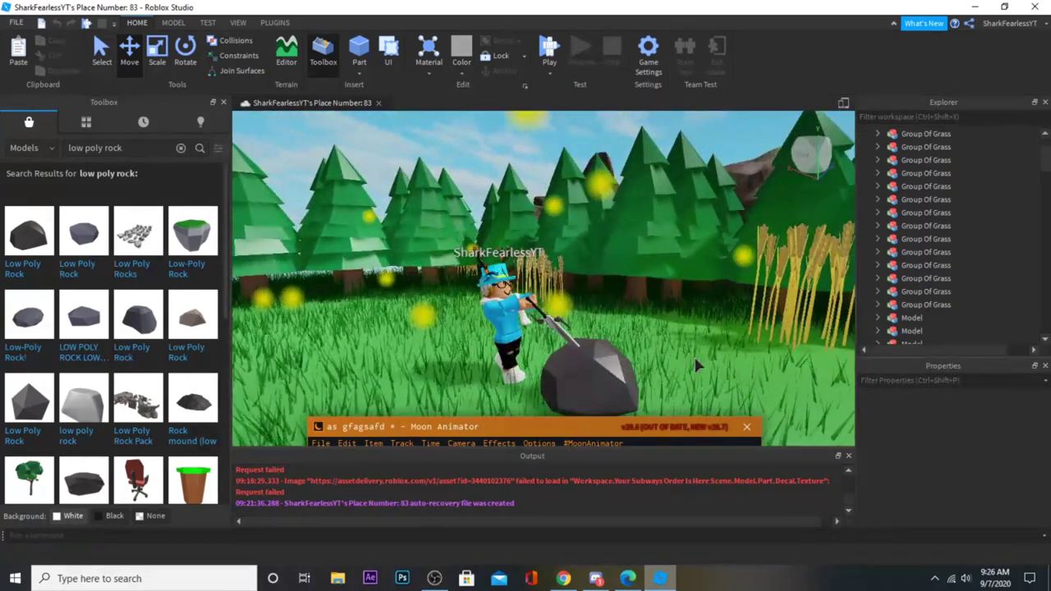
pyautogui.scroll(5, 695, 365)
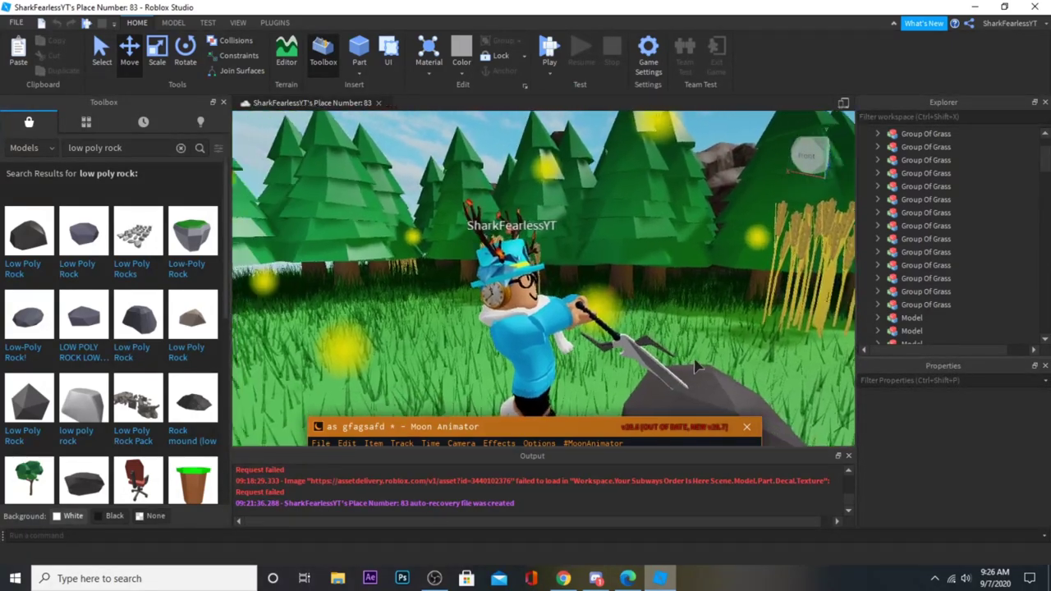
pyautogui.scroll(-3, 694, 367)
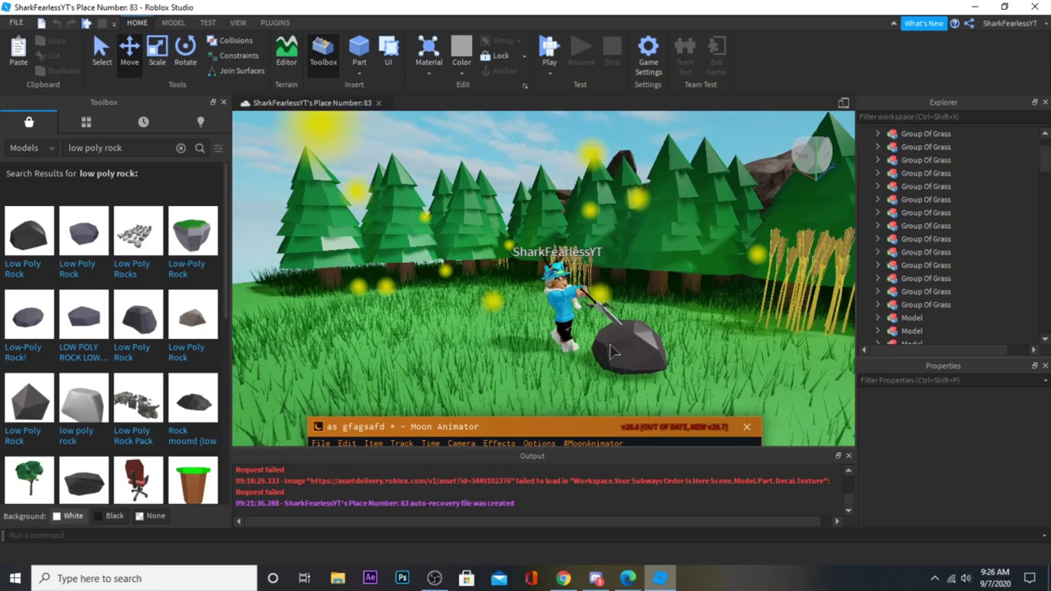
pyautogui.scroll(1, 624, 362)
pyautogui.moveTo(371, 199); pyautogui.dragTo(389, 204, button='right')
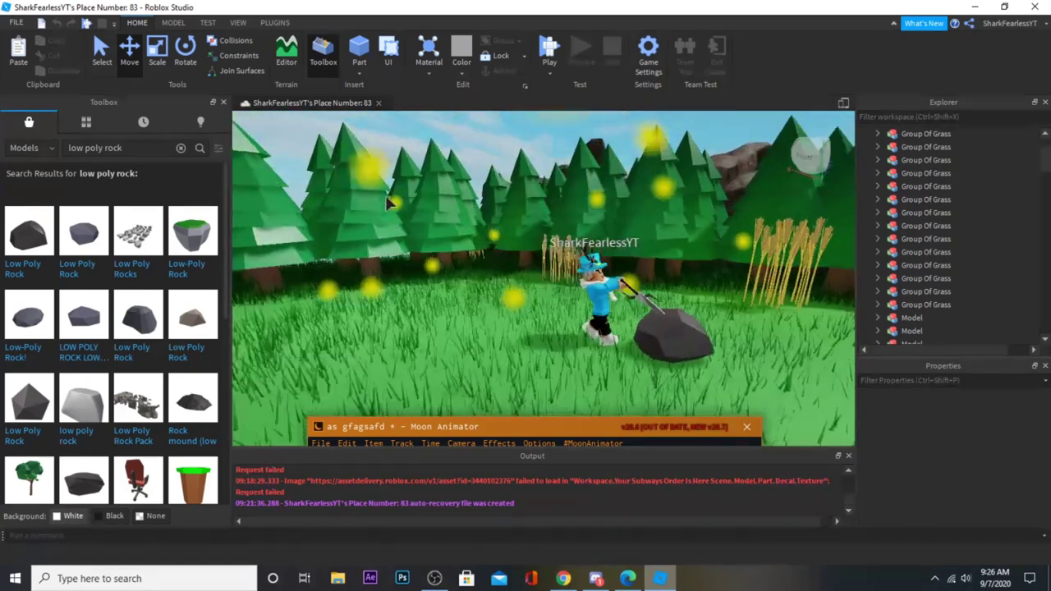
pyautogui.scroll(3, 388, 203)
pyautogui.scroll(-4, 527, 268)
pyautogui.scroll(1, 529, 268)
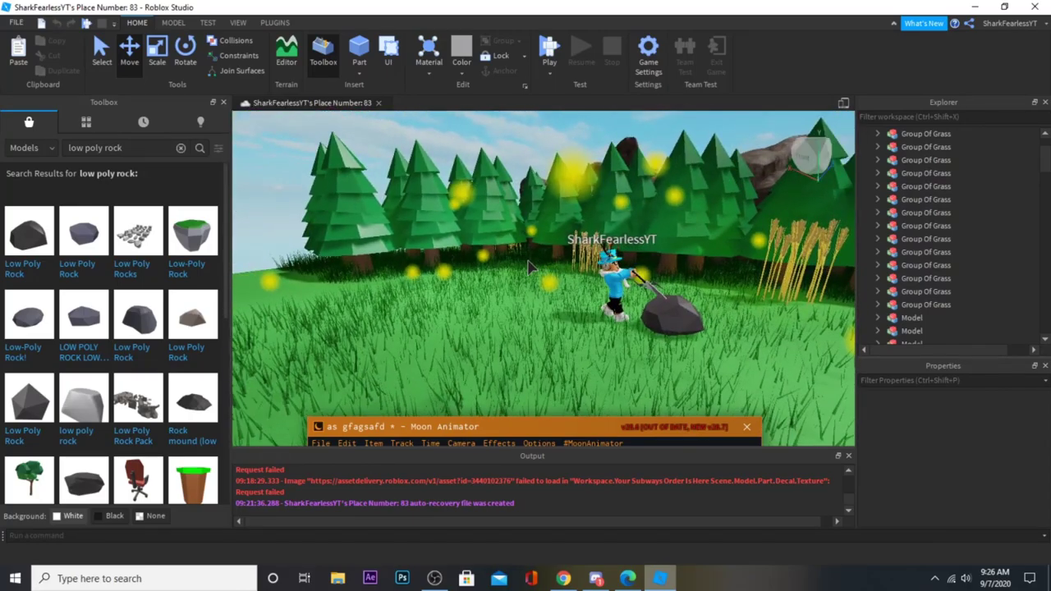
# Step: Search the Toolbox models for "fox" and insert the Red Fox into the scene
pyautogui.tripleClick(64, 149)
pyautogui.write('fox')
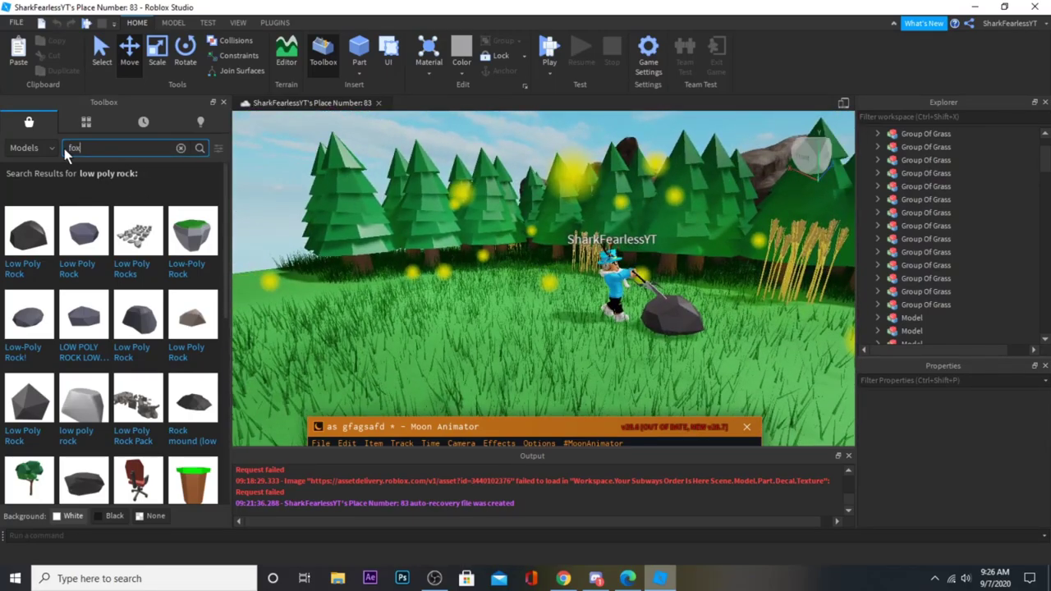
pyautogui.press('Return')
pyautogui.moveTo(345, 246); pyautogui.dragTo(289, 240, button='right')
pyautogui.click(85, 230)
pyautogui.moveTo(380, 231); pyautogui.dragTo(381, 233, button='right')
# Step: Move the Red Fox to the edge of the trees near the wheat, and undo the accidental change to the grass group
pyautogui.moveTo(665, 257); pyautogui.dragTo(442, 292)
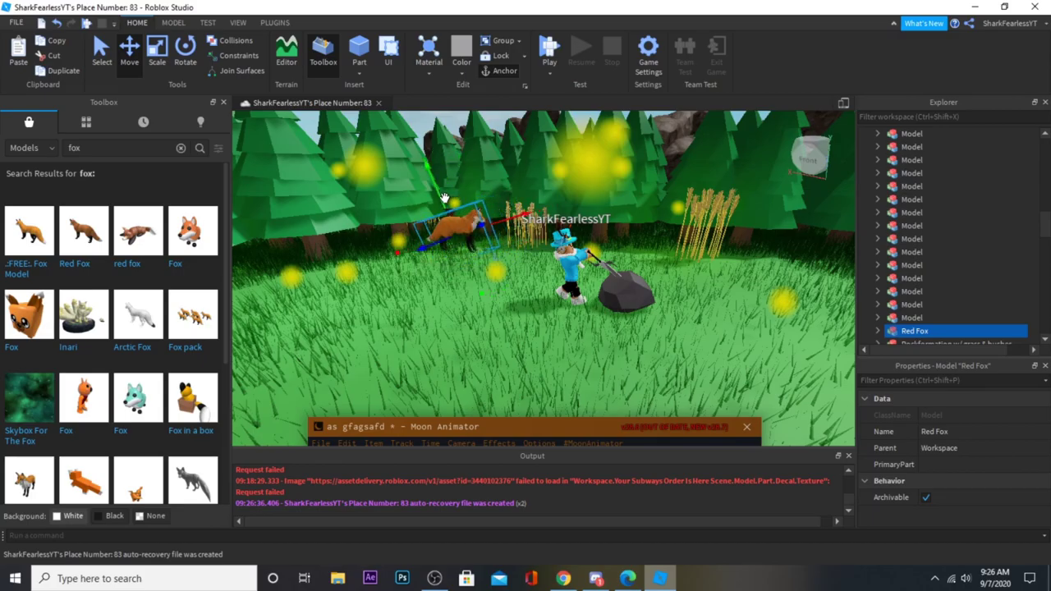
pyautogui.press('w')
pyautogui.moveTo(423, 217); pyautogui.dragTo(424, 223, button='right')
pyautogui.scroll(-4, 425, 227)
pyautogui.click(541, 373)
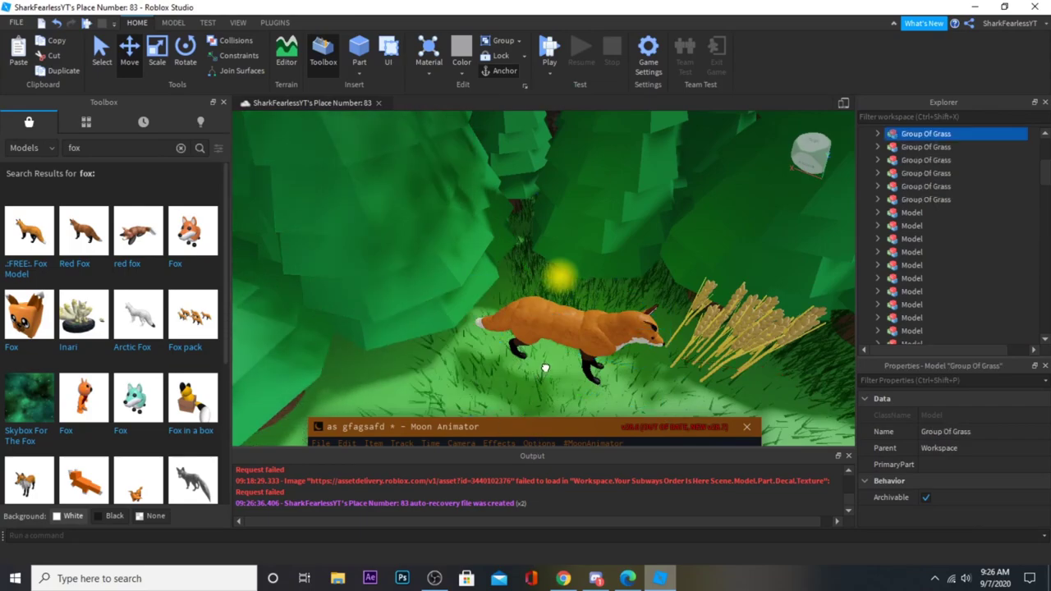
pyautogui.click(554, 336)
pyautogui.moveTo(532, 399); pyautogui.dragTo(555, 341)
pyautogui.moveTo(717, 312); pyautogui.dragTo(653, 307)
pyautogui.moveTo(528, 354); pyautogui.dragTo(521, 326)
pyautogui.hotkey('ctrl', 'z')
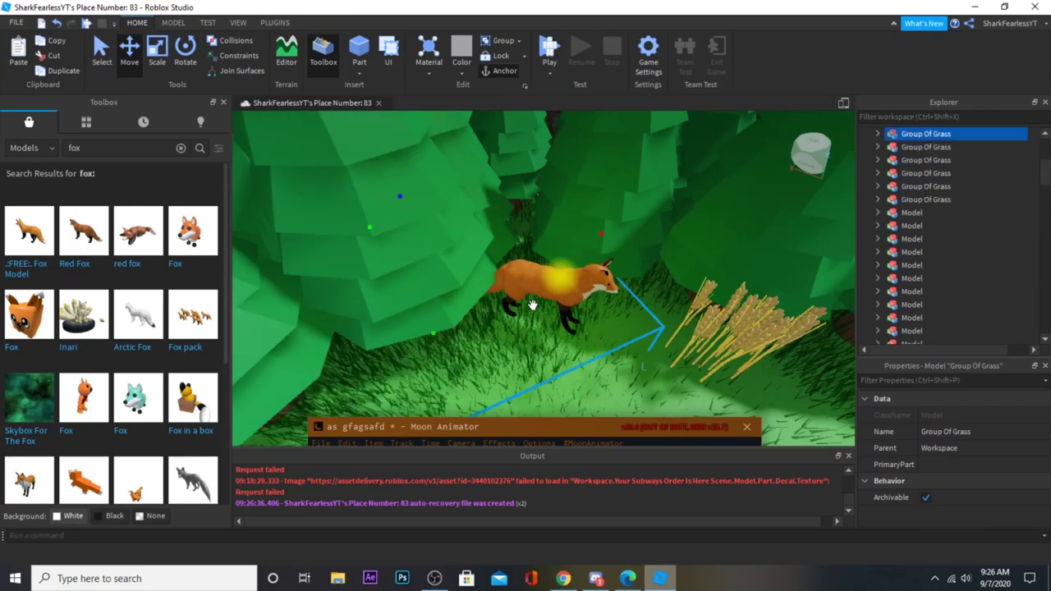
# Step: Reselect the Red Fox and fine-tune its position beside the trees
pyautogui.click(533, 300)
pyautogui.moveTo(655, 305); pyautogui.dragTo(635, 306)
pyautogui.moveTo(636, 306); pyautogui.dragTo(642, 306, button='right')
pyautogui.scroll(3, 642, 306)
pyautogui.scroll(-3, 640, 307)
pyautogui.scroll(3, 640, 308)
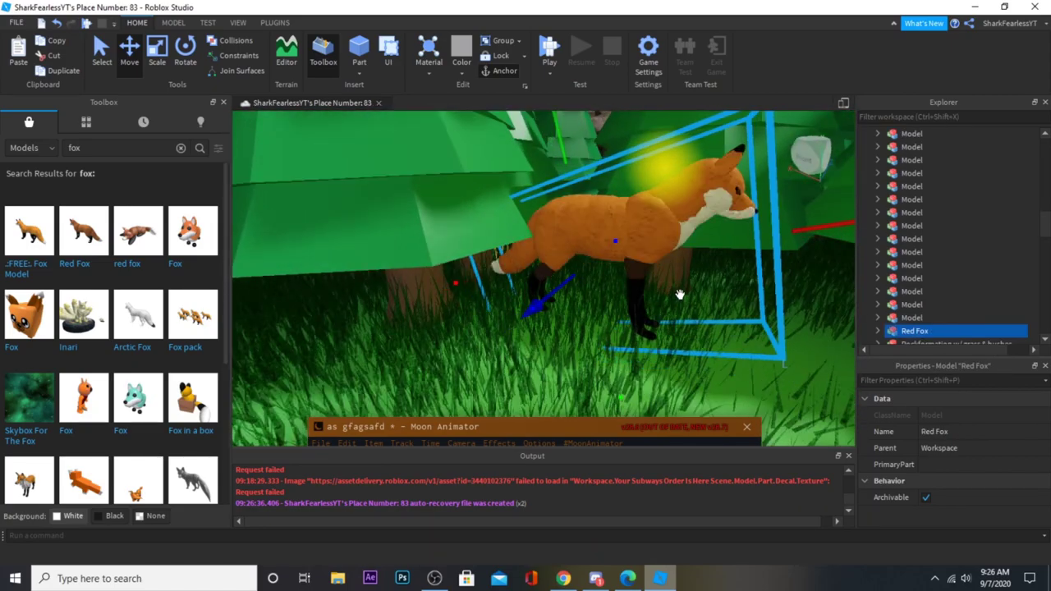
pyautogui.moveTo(827, 234); pyautogui.dragTo(811, 236)
# Step: Turn off rotation snapping and rotate the Red Fox about its vertical axis so it faces the clearing
pyautogui.click(176, 59)
pyautogui.scroll(-5, 603, 265)
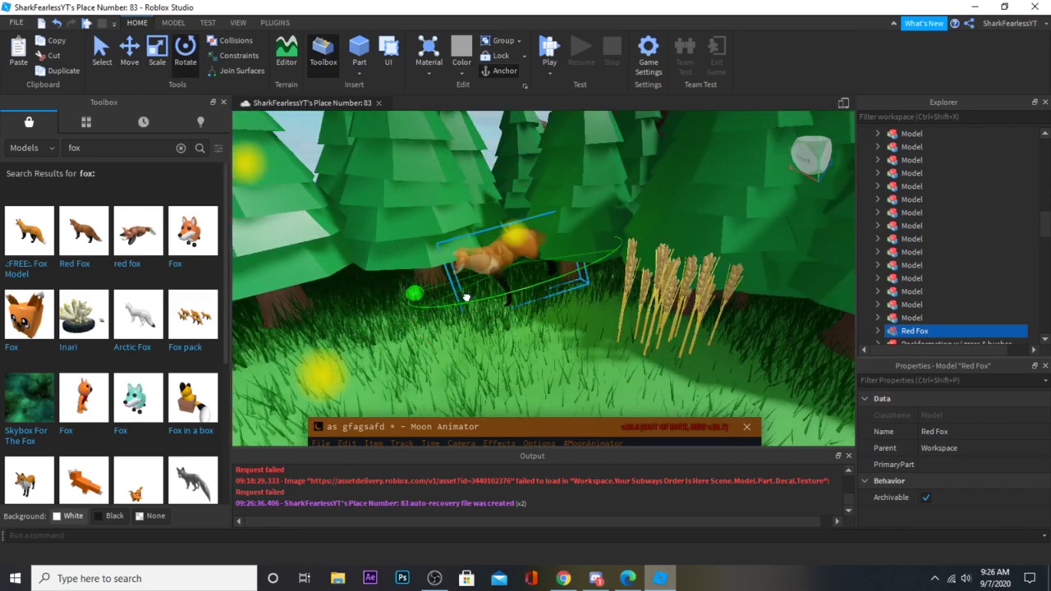
pyautogui.click(173, 22)
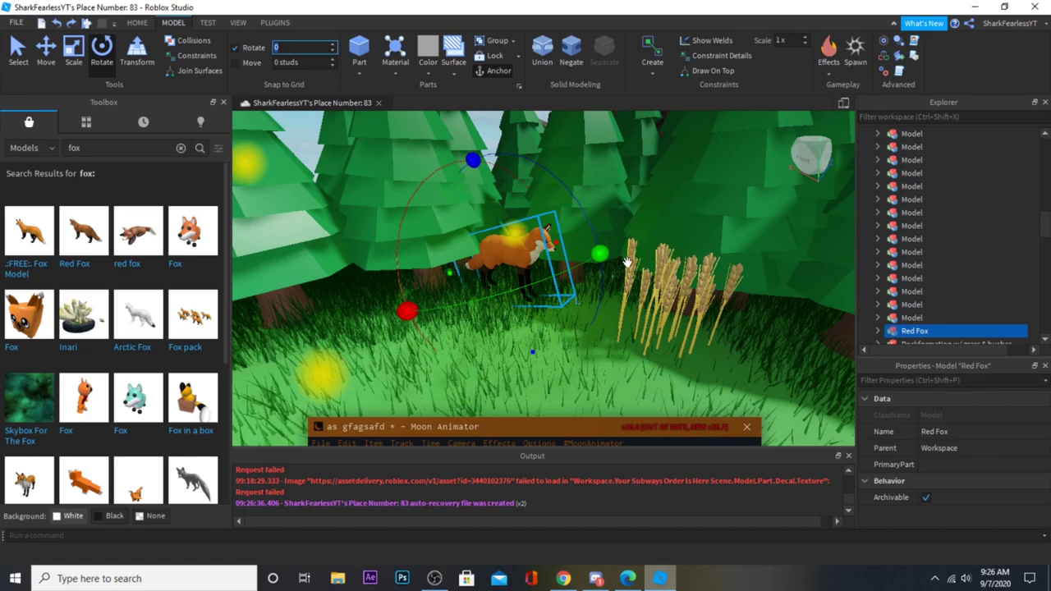
pyautogui.moveTo(600, 258); pyautogui.dragTo(505, 269)
pyautogui.moveTo(610, 240); pyautogui.dragTo(617, 267)
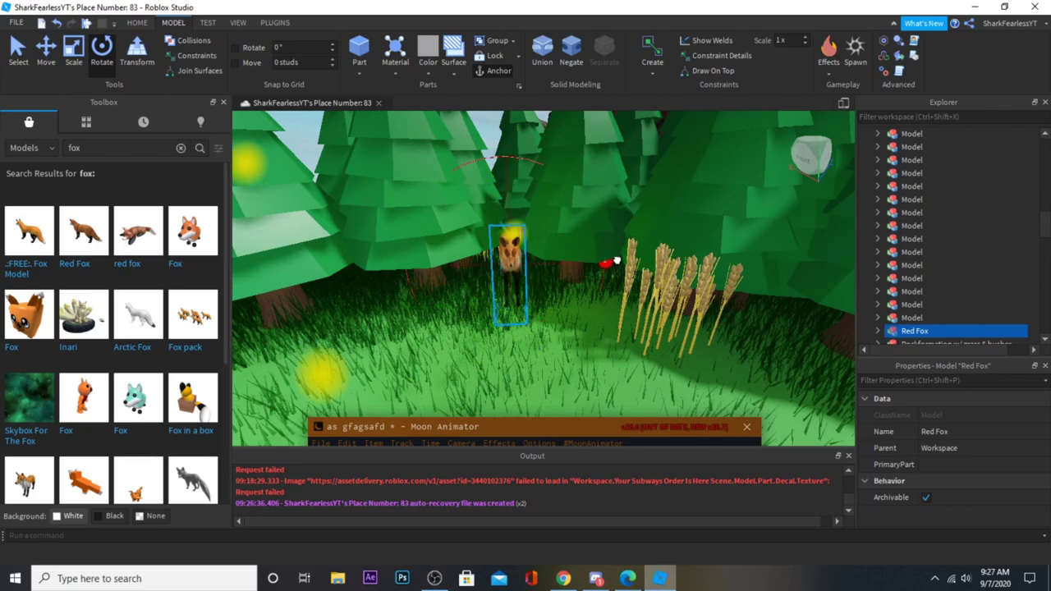
# Step: Examine the turned fox beside the wheat and the whole clearing from farther away
pyautogui.press('a')
pyautogui.moveTo(568, 276); pyautogui.dragTo(578, 279, button='right')
pyautogui.press('w')
pyautogui.click(706, 257)
pyautogui.press('d')
pyautogui.moveTo(708, 257)
pyautogui.mouseDown(button='right')
pyautogui.moveTo(723, 259)
pyautogui.moveTo(713, 257)
pyautogui.mouseUp(button='right')
pyautogui.press('s')
pyautogui.click(659, 206)
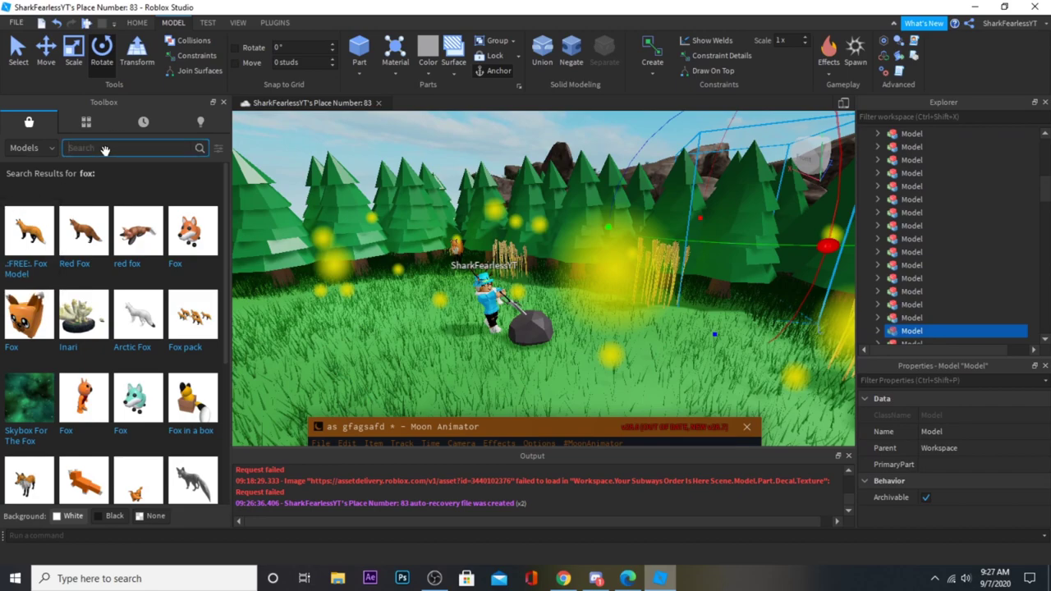
# Step: Search the Toolbox models for "bird" and insert the Flying Bird into the scene
pyautogui.click(105, 150)
pyautogui.write('bird')
pyautogui.press('Return')
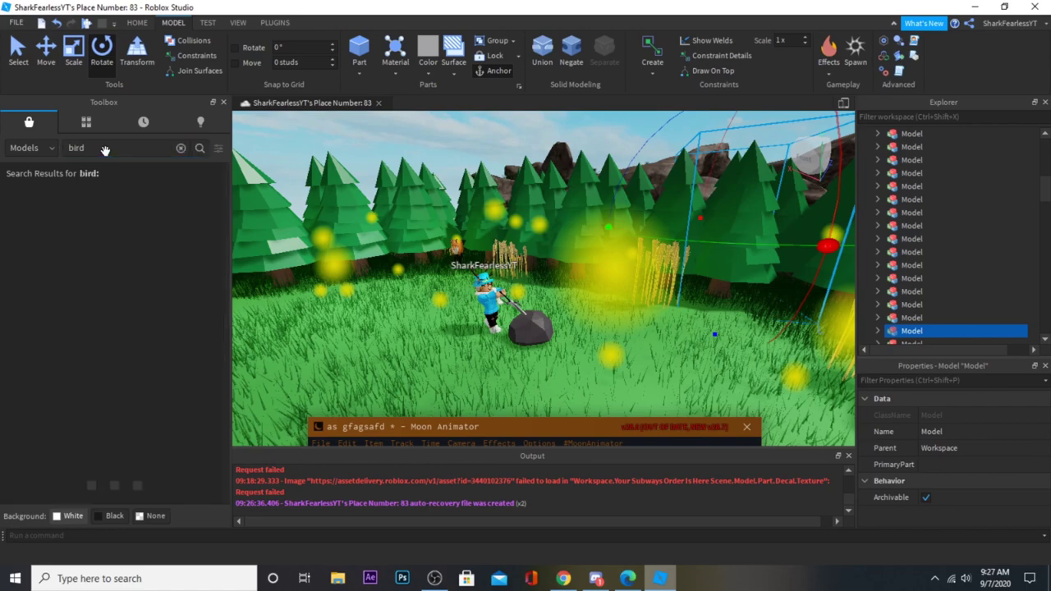
pyautogui.click(18, 51)
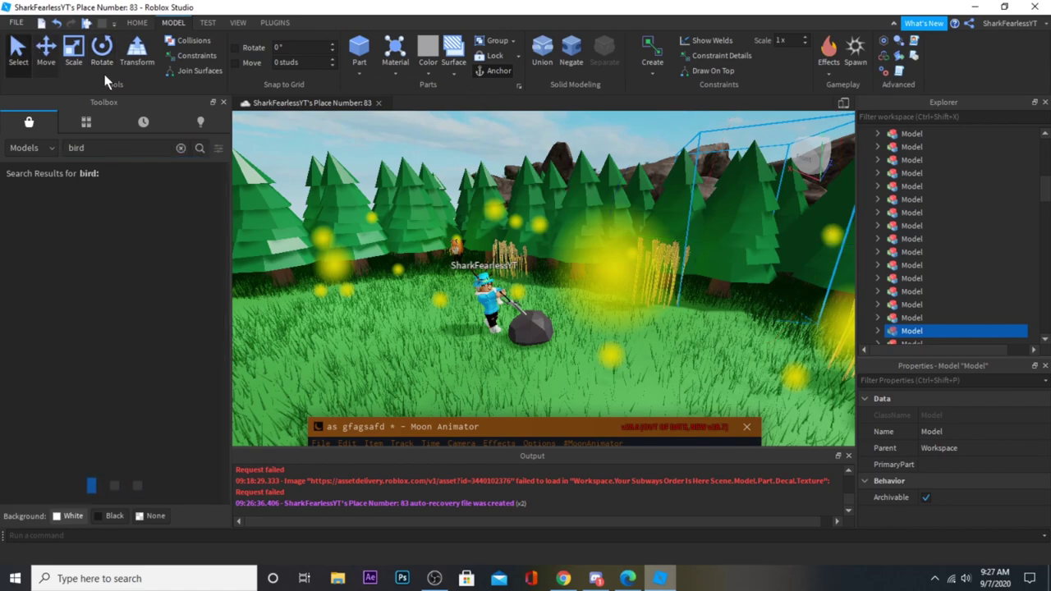
pyautogui.click(140, 24)
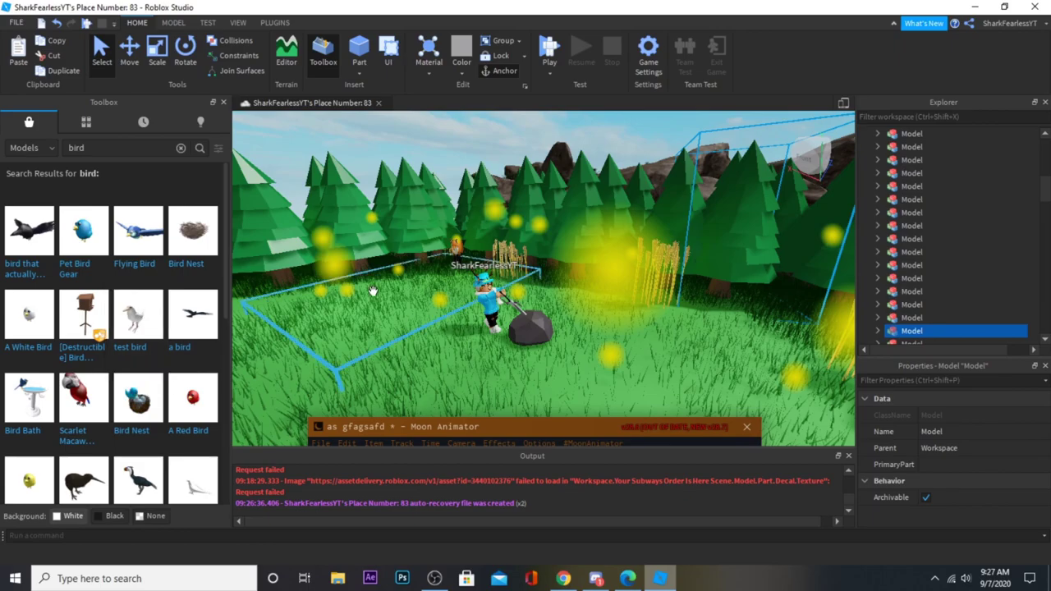
pyautogui.click(124, 254)
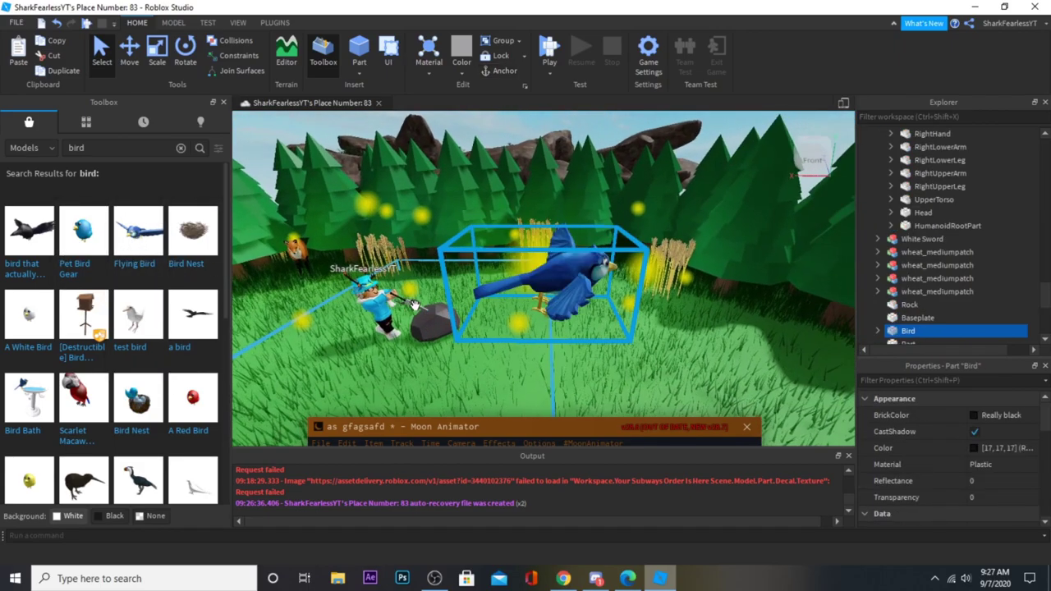
# Step: Try to move the Flying Bird from beside the rock up toward the trees, and undo the move
pyautogui.scroll(-4, 411, 304)
pyautogui.moveTo(408, 305); pyautogui.dragTo(414, 287, button='right')
pyautogui.click(129, 50)
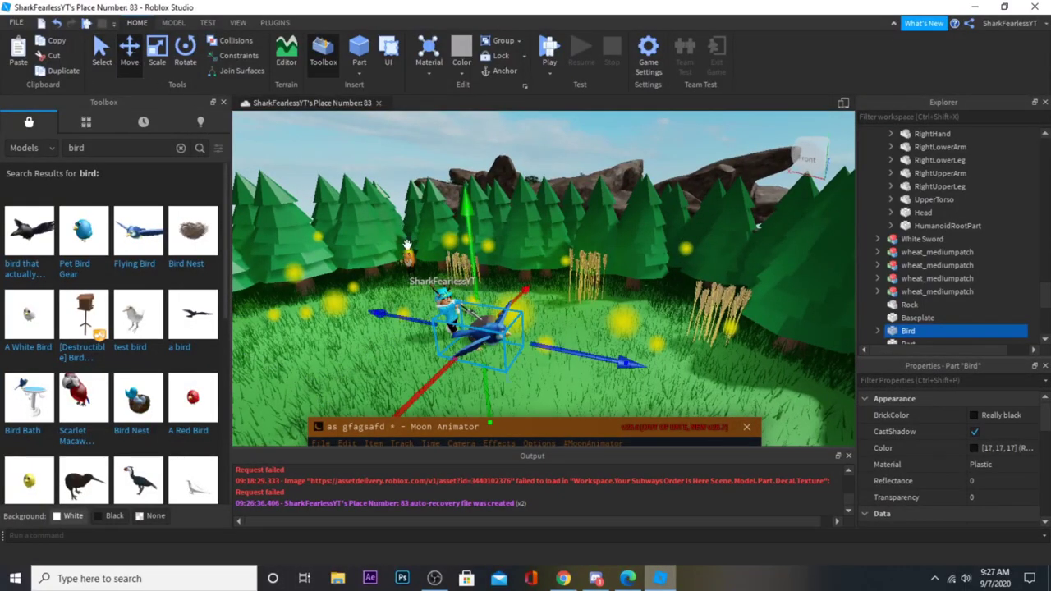
pyautogui.moveTo(424, 382); pyautogui.dragTo(549, 242)
pyautogui.scroll(4, 573, 223)
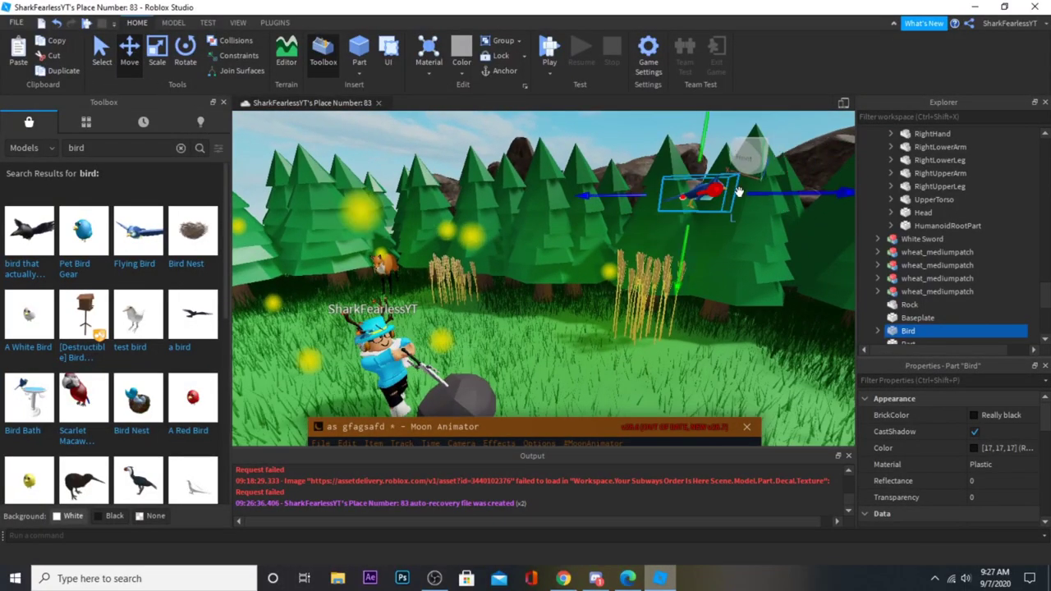
pyautogui.hotkey('ctrl', 'z')
# Step: Move the Flying Bird back across the clearing and raise it in front of the trees above the wheat
pyautogui.moveTo(715, 206); pyautogui.dragTo(661, 213, button='right')
pyautogui.scroll(-5, 668, 211)
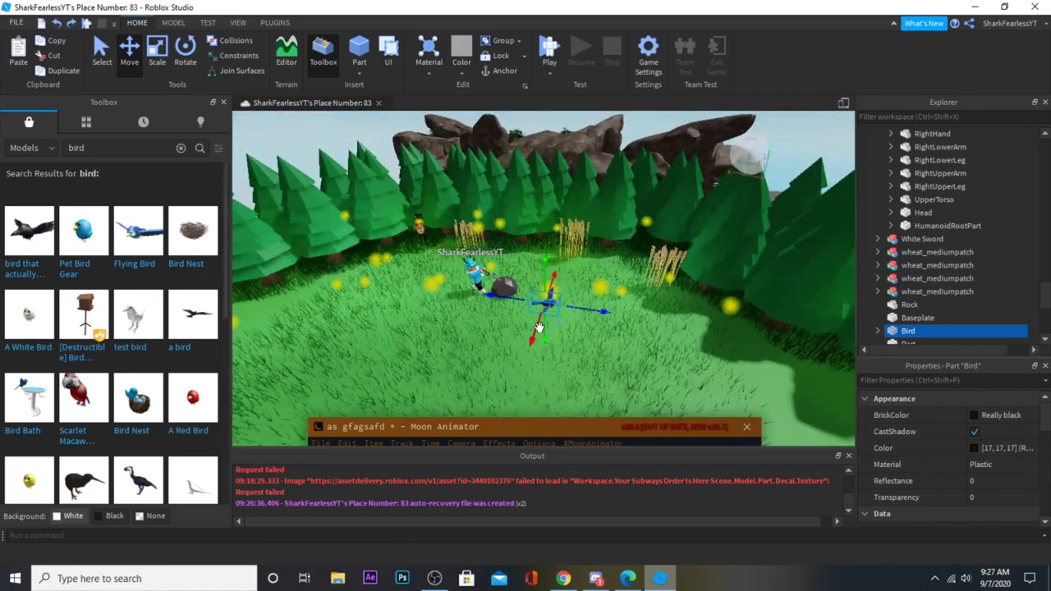
pyautogui.moveTo(584, 244); pyautogui.dragTo(603, 209)
pyautogui.scroll(5, 602, 209)
pyautogui.moveTo(599, 211); pyautogui.dragTo(601, 213, button='right')
pyautogui.scroll(2, 598, 216)
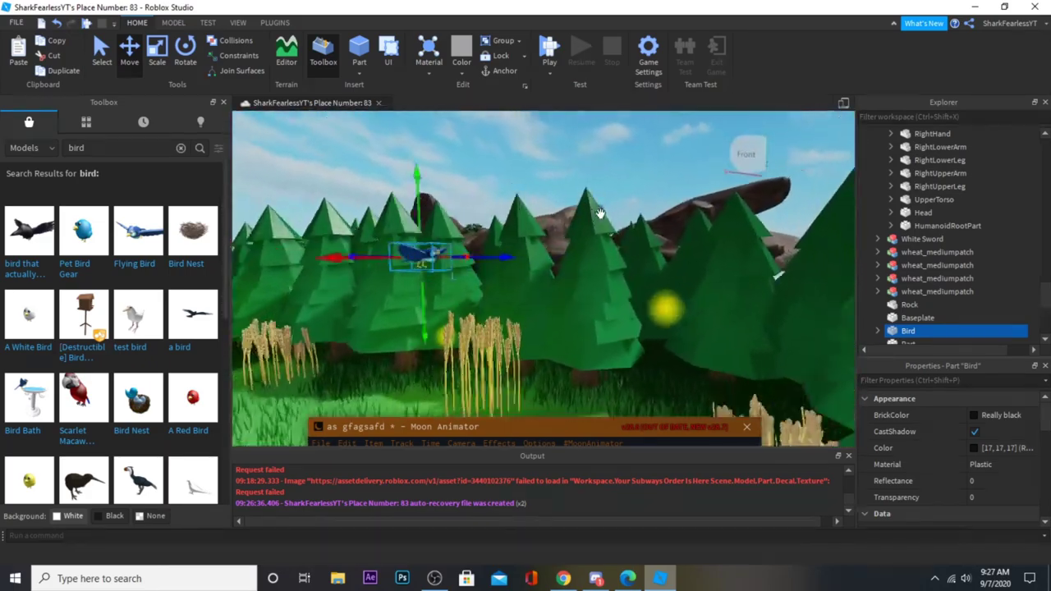
pyautogui.moveTo(494, 243); pyautogui.dragTo(570, 253)
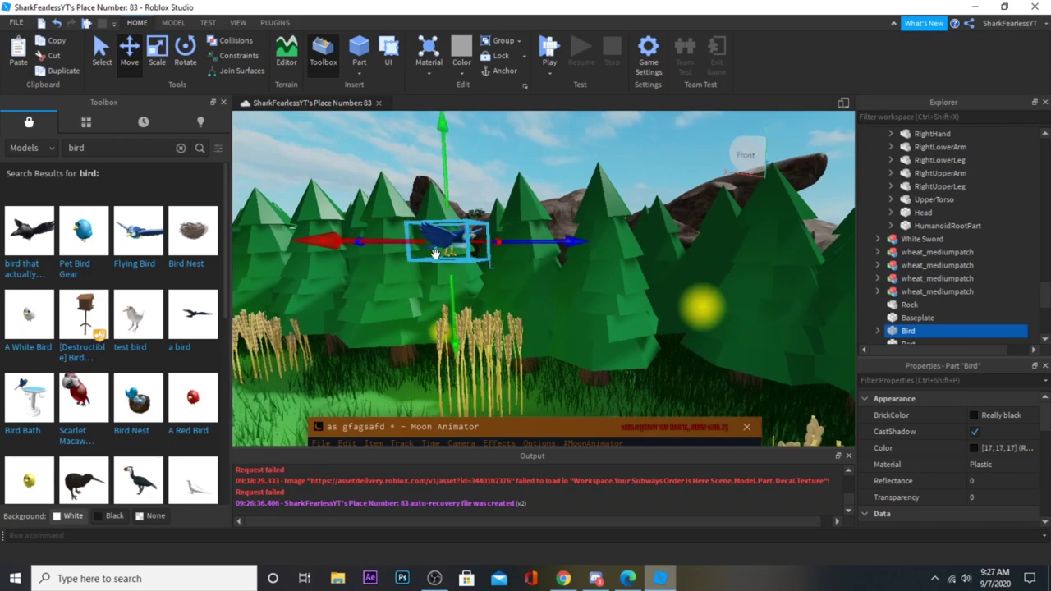
pyautogui.moveTo(435, 248); pyautogui.dragTo(306, 249)
# Step: Shift the Flying Bird sideways so it hovers between the trees behind the wheat patch
pyautogui.moveTo(336, 250); pyautogui.dragTo(340, 251, button='right')
pyautogui.scroll(-3, 492, 248)
pyautogui.scroll(3, 504, 253)
pyautogui.moveTo(569, 230); pyautogui.dragTo(837, 255)
pyautogui.moveTo(731, 257); pyautogui.dragTo(651, 244, button='right')
pyautogui.scroll(2, 651, 243)
pyautogui.scroll(2, 597, 242)
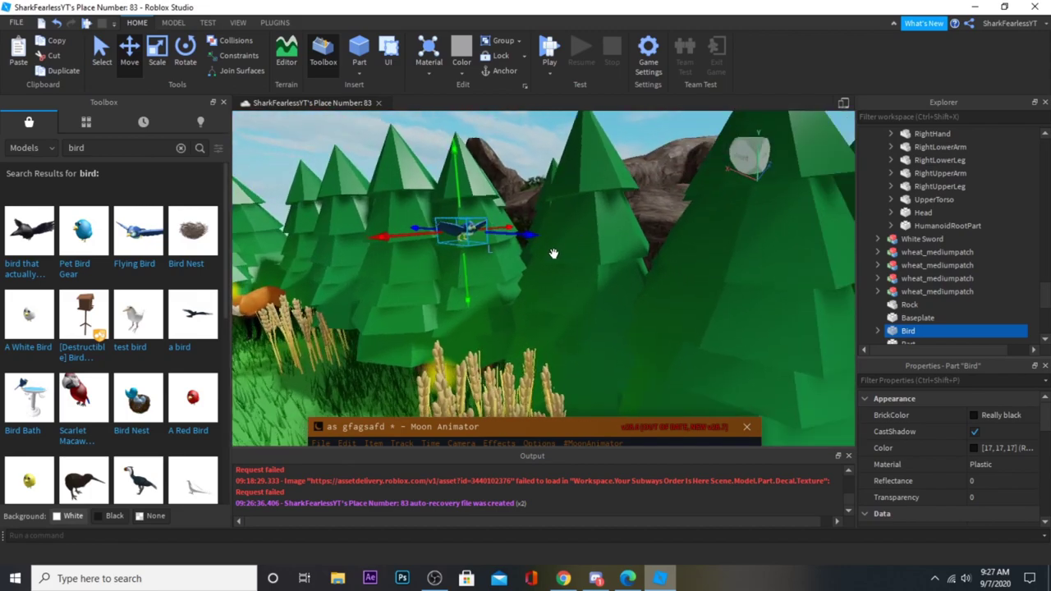
pyautogui.scroll(-4, 553, 253)
pyautogui.moveTo(554, 253); pyautogui.dragTo(554, 252, button='right')
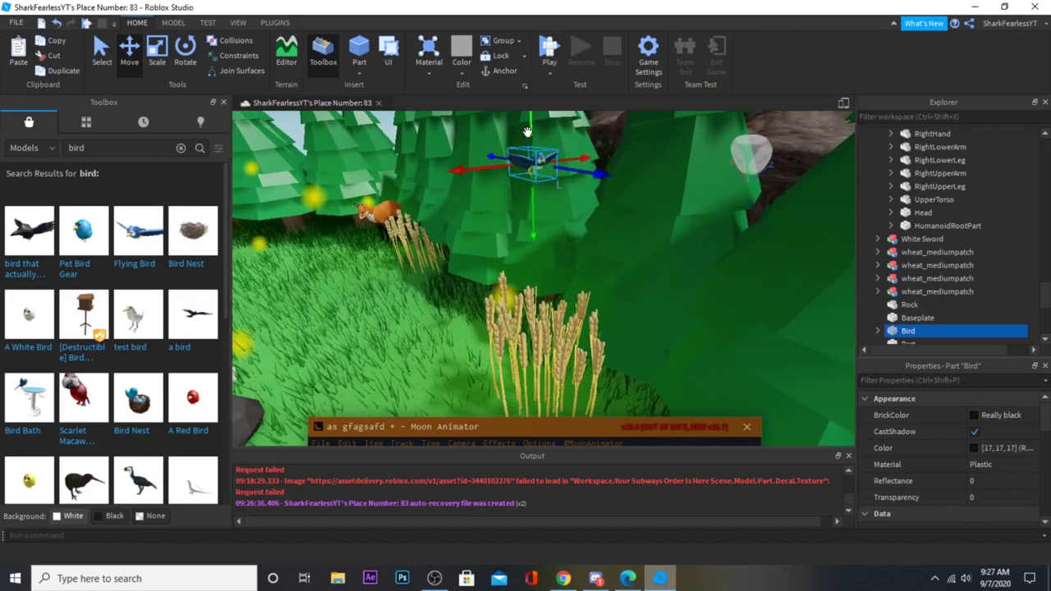
# Step: Rotate the Flying Bird about its vertical axis so it faces the clearing
pyautogui.moveTo(532, 155); pyautogui.dragTo(558, 173, button='right')
pyautogui.scroll(3, 533, 159)
pyautogui.scroll(-3, 532, 155)
pyautogui.scroll(2, 532, 154)
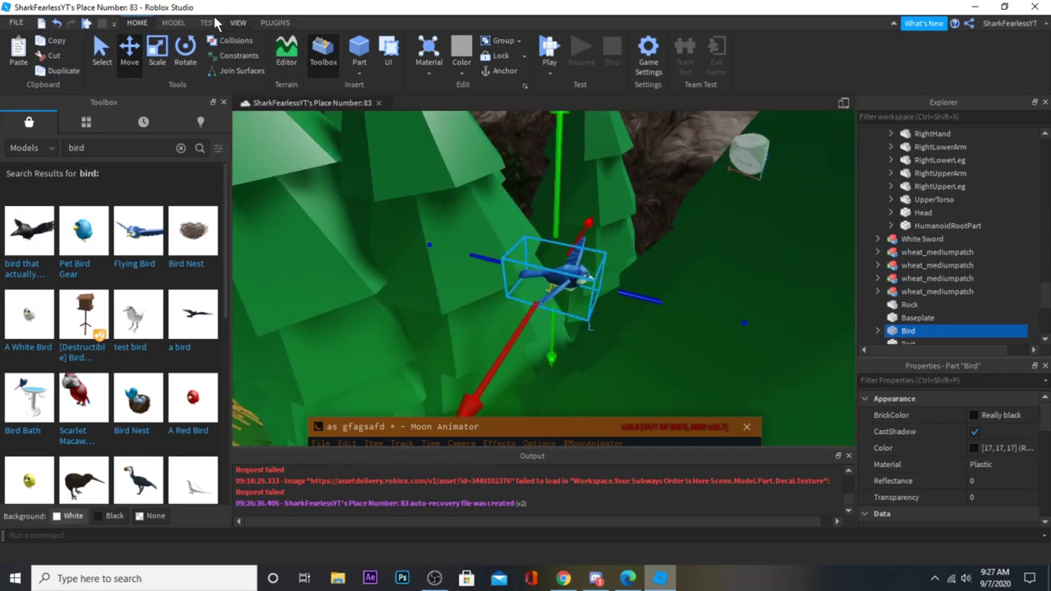
pyautogui.click(173, 22)
pyautogui.click(135, 22)
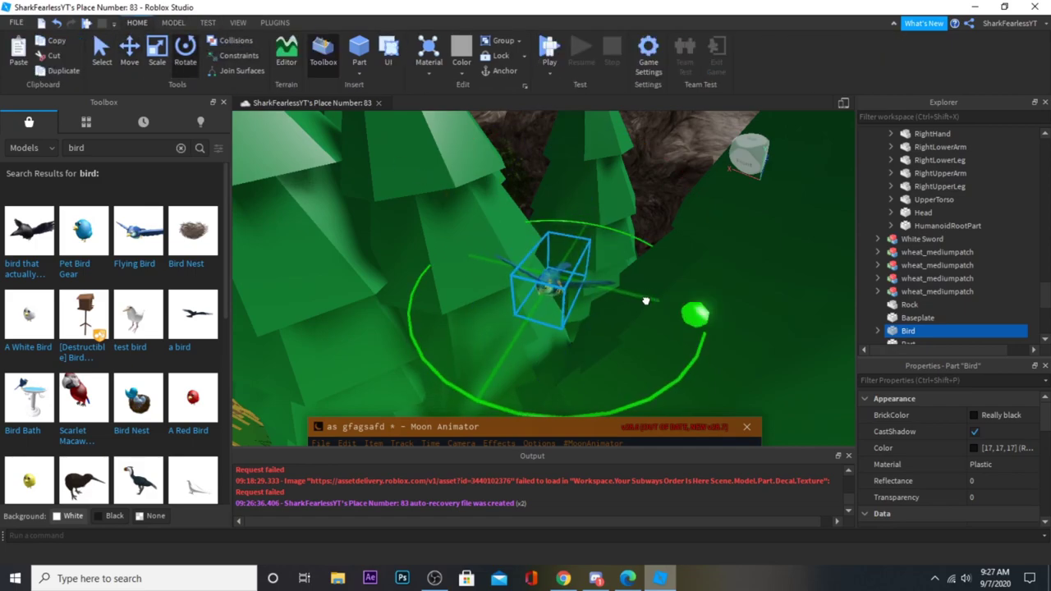
# Step: Examine the character, sword, rock and fox in the clearing from close up and from a distance
pyautogui.scroll(-6, 644, 289)
pyautogui.click(610, 199)
pyautogui.moveTo(610, 199); pyautogui.dragTo(561, 246, button='right')
pyautogui.scroll(3, 555, 234)
pyautogui.scroll(3, 555, 237)
pyautogui.scroll(-4, 555, 235)
pyautogui.click(559, 242)
pyautogui.scroll(8, 560, 245)
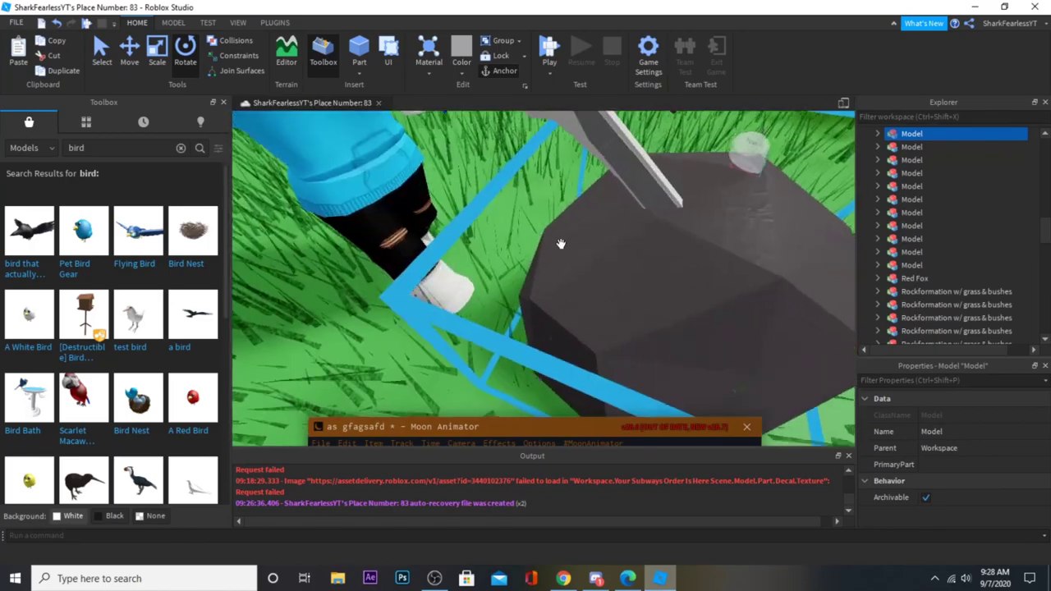
pyautogui.scroll(-8, 560, 243)
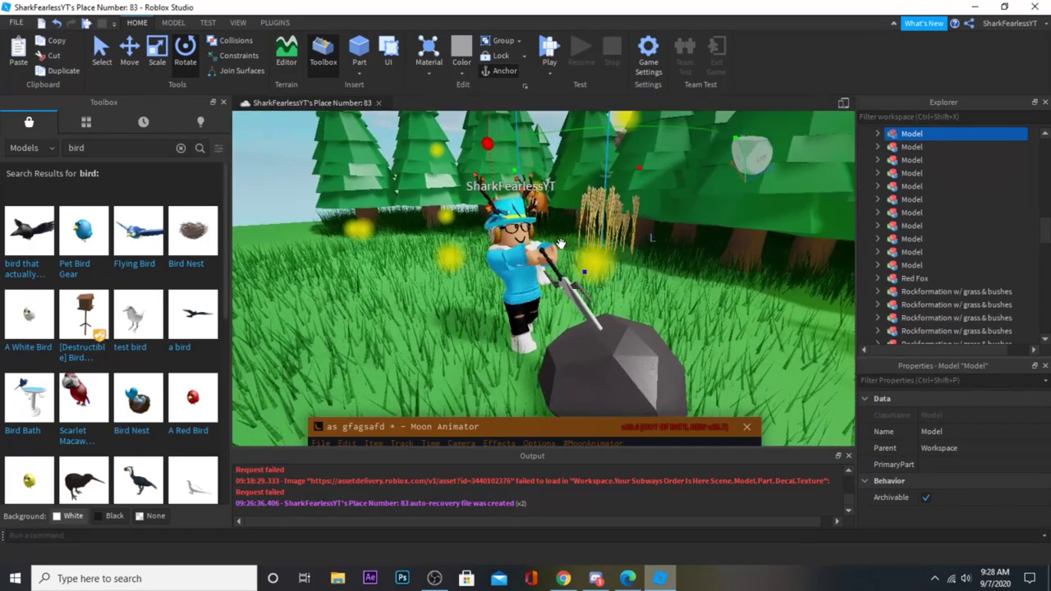
pyautogui.scroll(10, 905, 271)
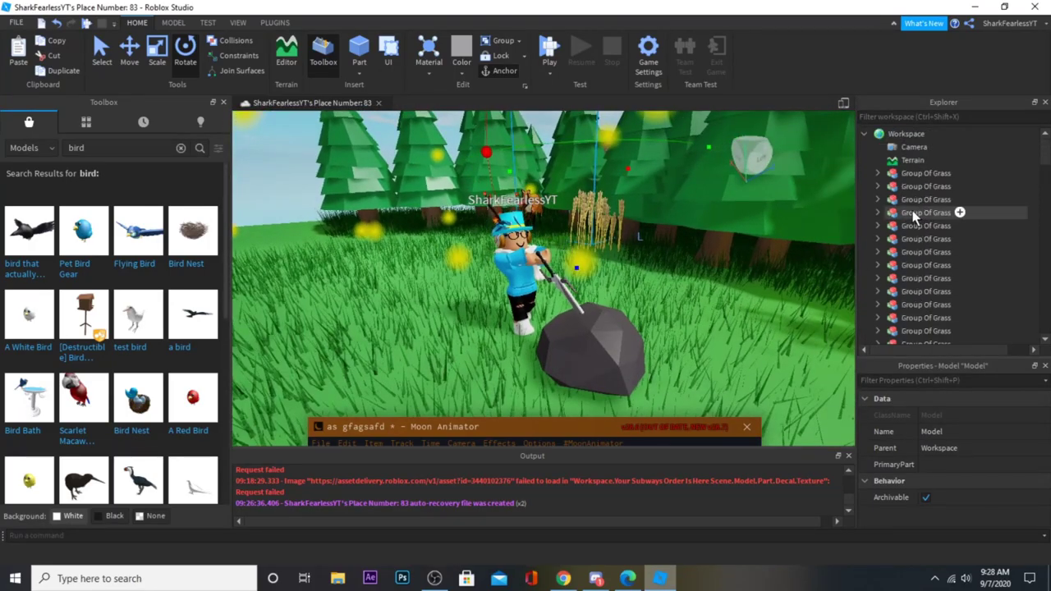
pyautogui.click(919, 175)
pyautogui.press('f')
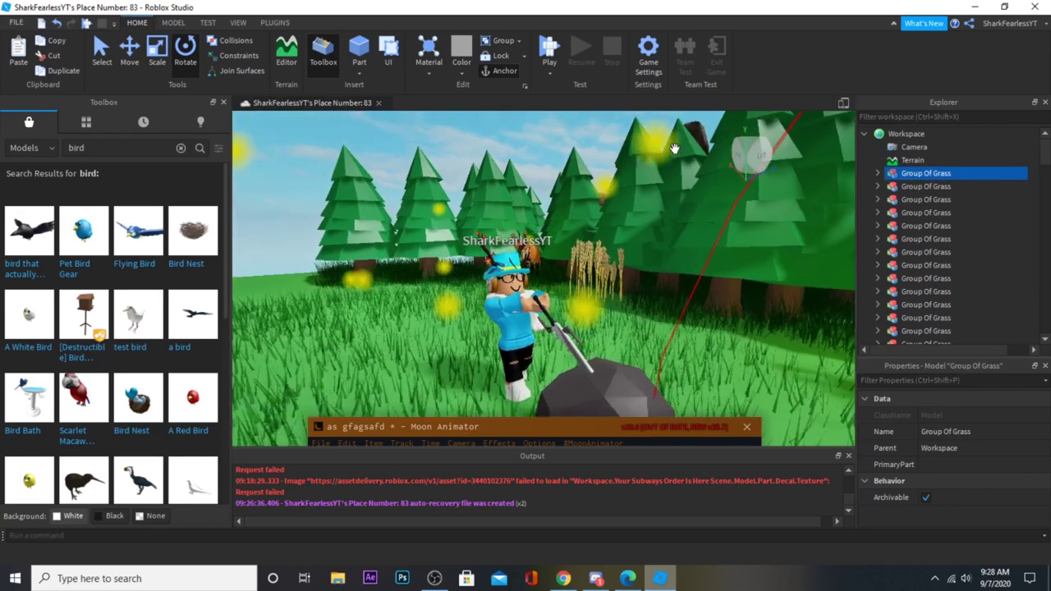
pyautogui.moveTo(673, 155); pyautogui.dragTo(534, 159, button='right')
pyautogui.scroll(-5, 672, 155)
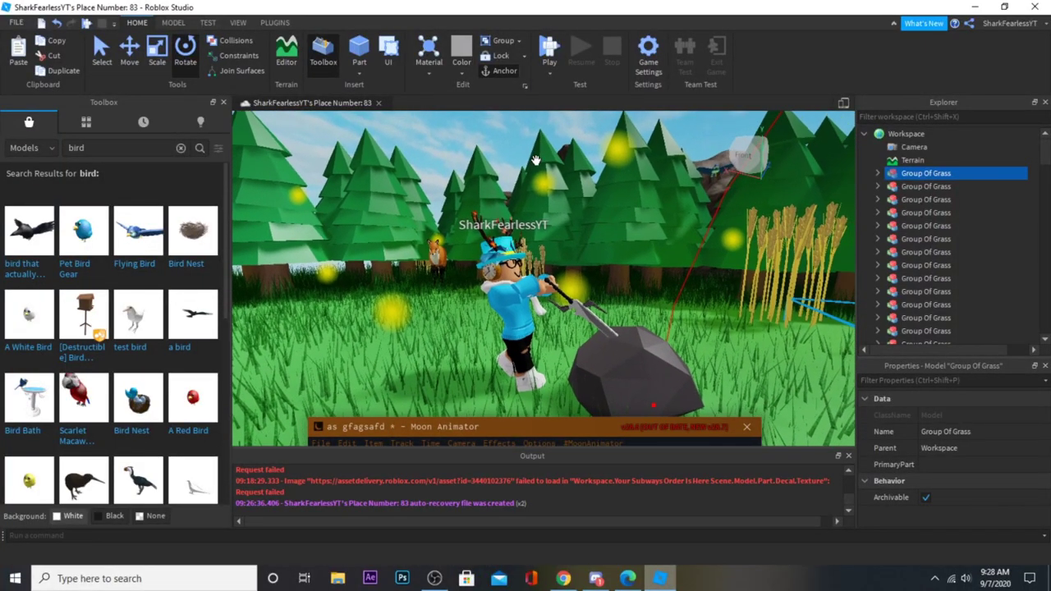
pyautogui.click(436, 258)
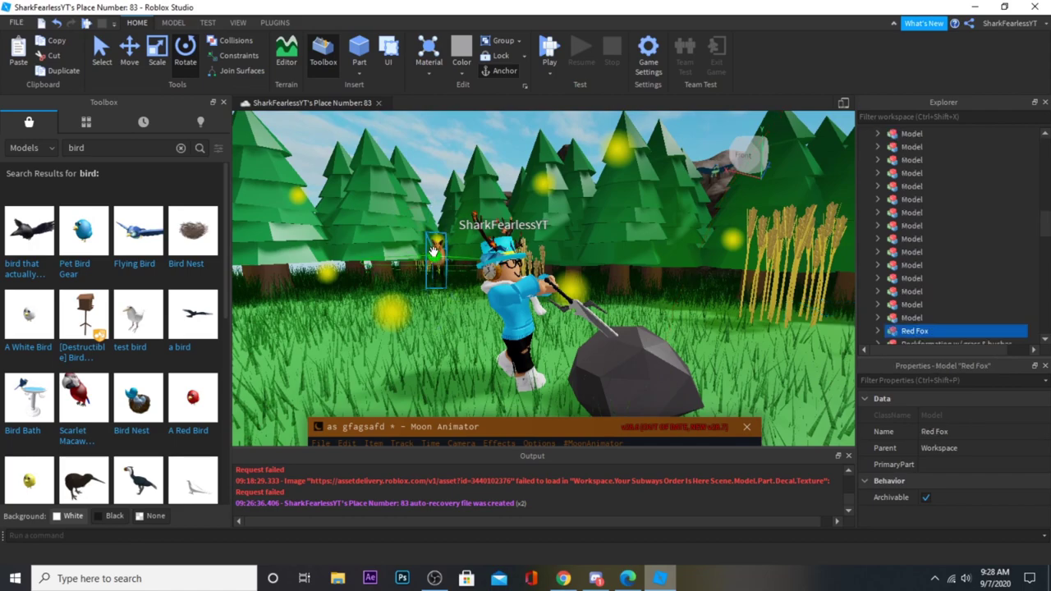
pyautogui.click(431, 151)
# Step: Adjust the rotation of the character's arms in Moon Animator to refine the hands' grip on the sword handle
pyautogui.moveTo(569, 264); pyautogui.dragTo(574, 329, button='right')
pyautogui.press('w')
pyautogui.press('s')
pyautogui.press('w')
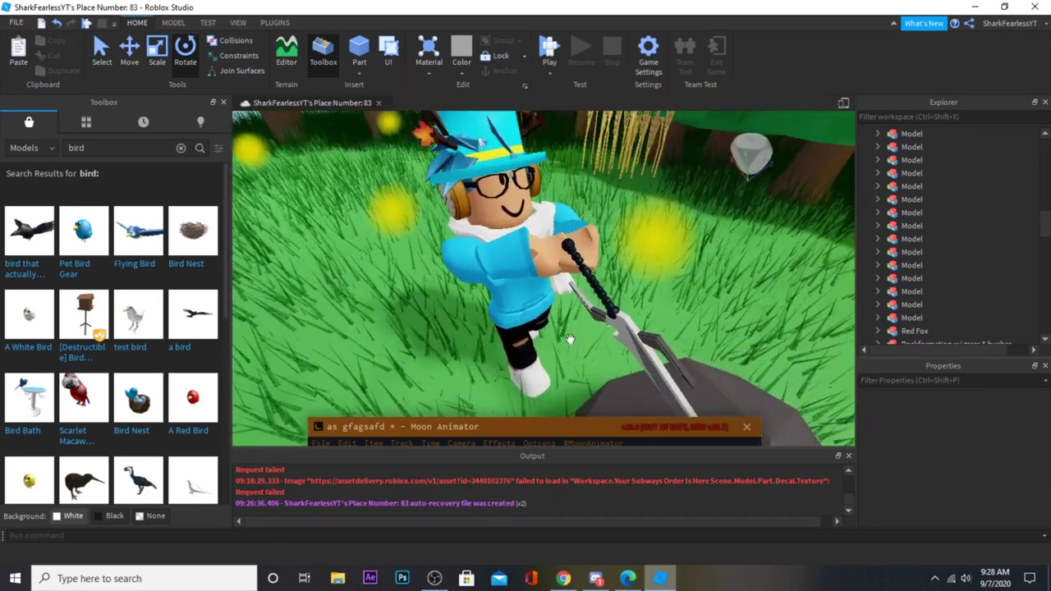
pyautogui.click(551, 435)
pyautogui.click(513, 263)
pyautogui.moveTo(656, 224); pyautogui.dragTo(688, 264)
pyautogui.click(522, 261)
pyautogui.click(502, 269)
pyautogui.moveTo(617, 249); pyautogui.dragTo(701, 230)
pyautogui.click(559, 286)
pyautogui.scroll(-5, 715, 211)
pyautogui.click(699, 179)
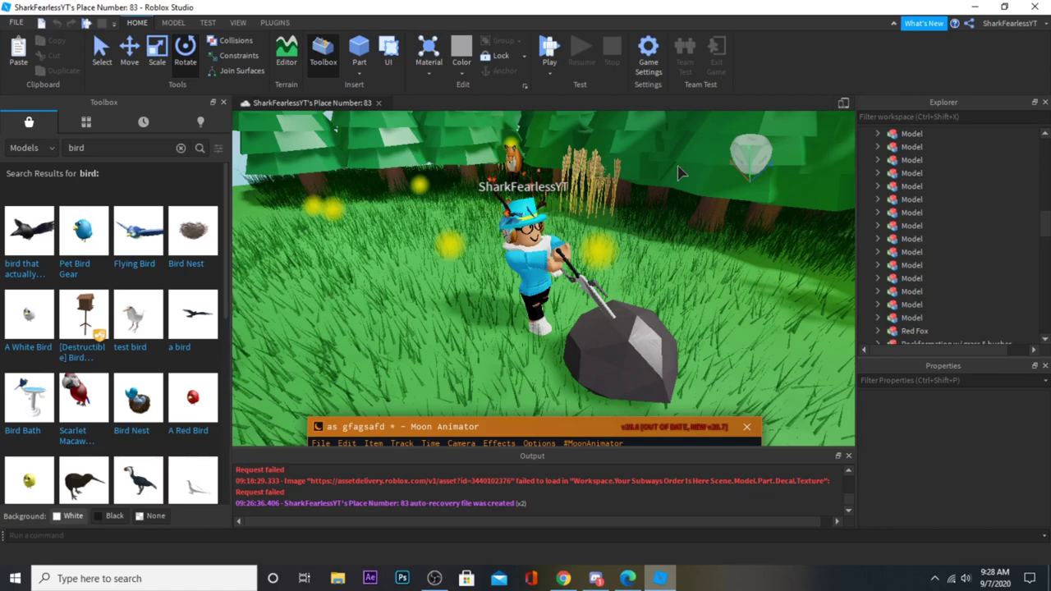
# Step: Select the White Sword and nudge it sideways and vertically so its handle sits in the character's hands
pyautogui.moveTo(673, 163); pyautogui.dragTo(657, 166, button='right')
pyautogui.scroll(4, 661, 162)
pyautogui.click(94, 55)
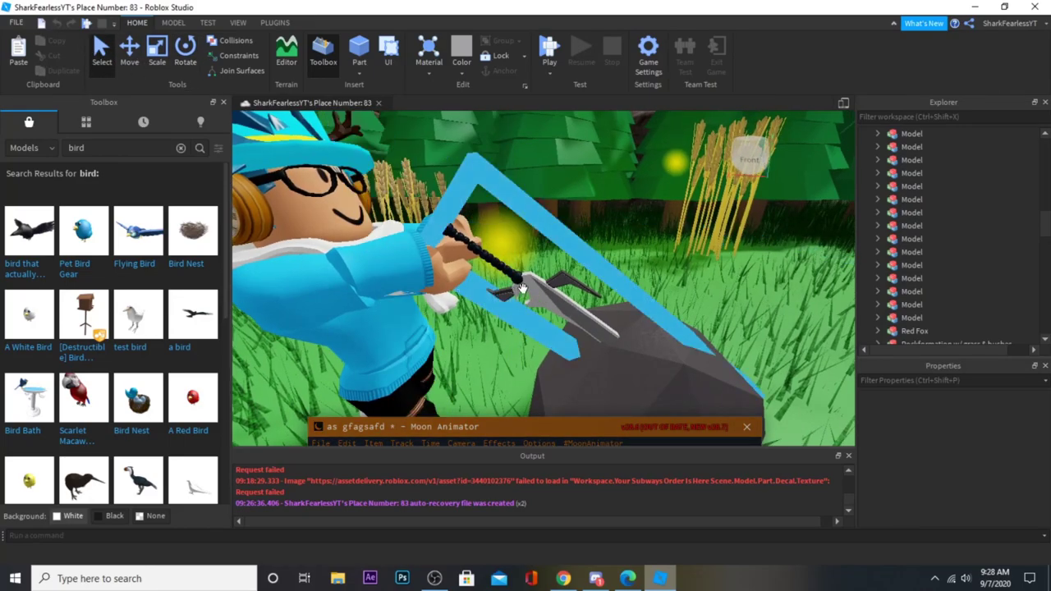
pyautogui.click(523, 292)
pyautogui.click(135, 56)
pyautogui.moveTo(723, 255); pyautogui.dragTo(711, 254)
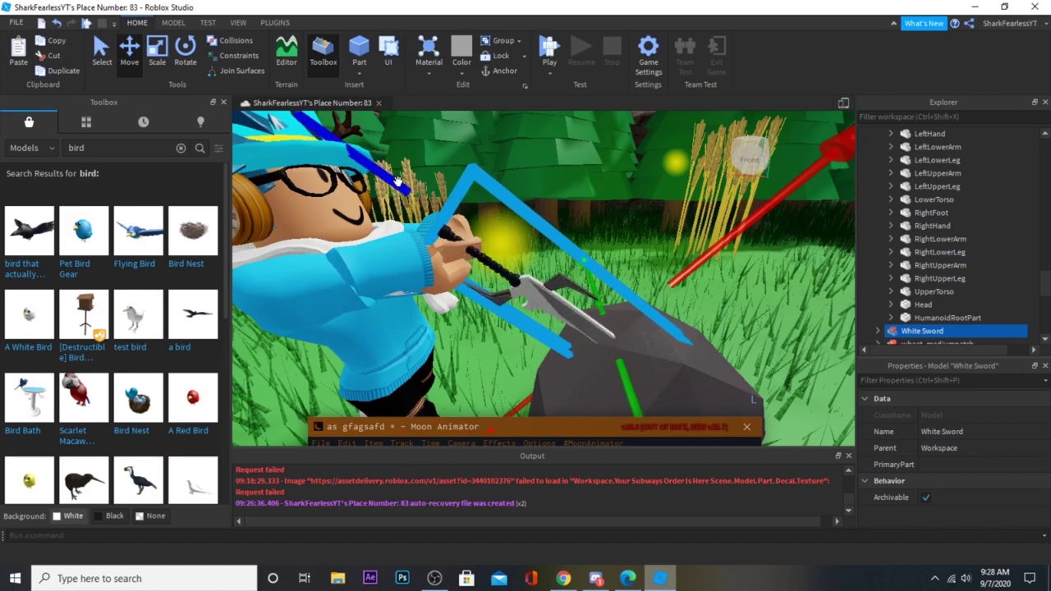
pyautogui.moveTo(624, 366); pyautogui.dragTo(624, 375)
pyautogui.moveTo(617, 283); pyautogui.dragTo(780, 271, button='right')
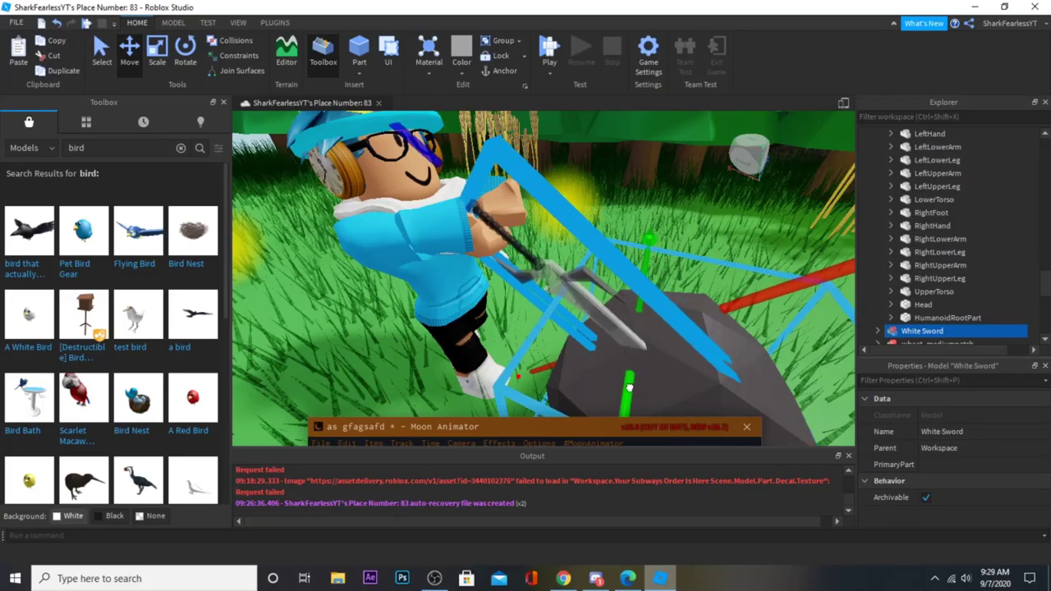
# Step: Examine the sword grip and the character beside the rock from several distances and angles
pyautogui.click(693, 229)
pyautogui.scroll(-5, 703, 218)
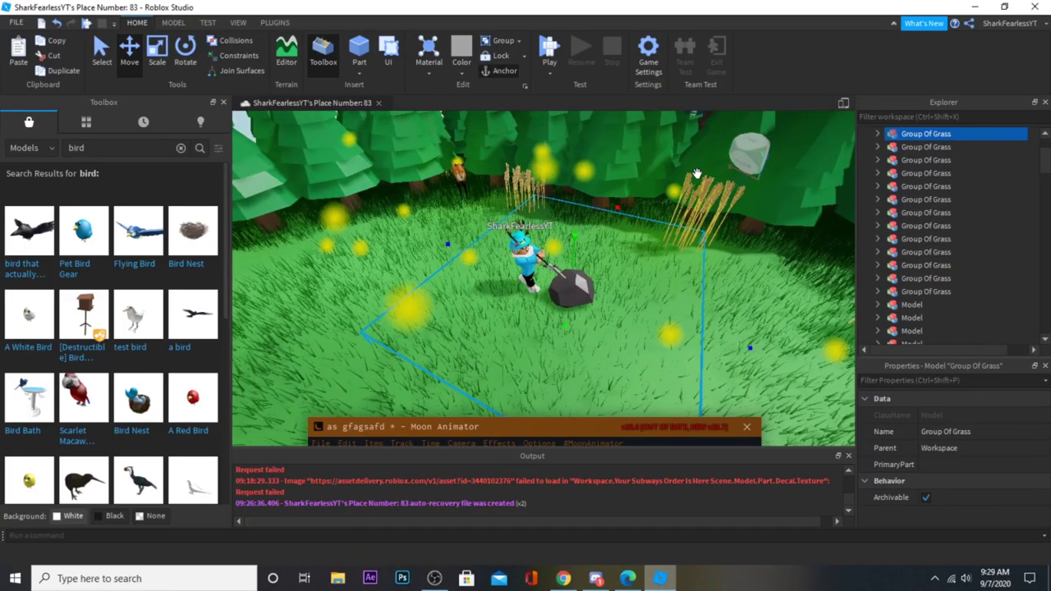
pyautogui.click(674, 160)
pyautogui.scroll(2, 673, 159)
pyautogui.click(517, 255)
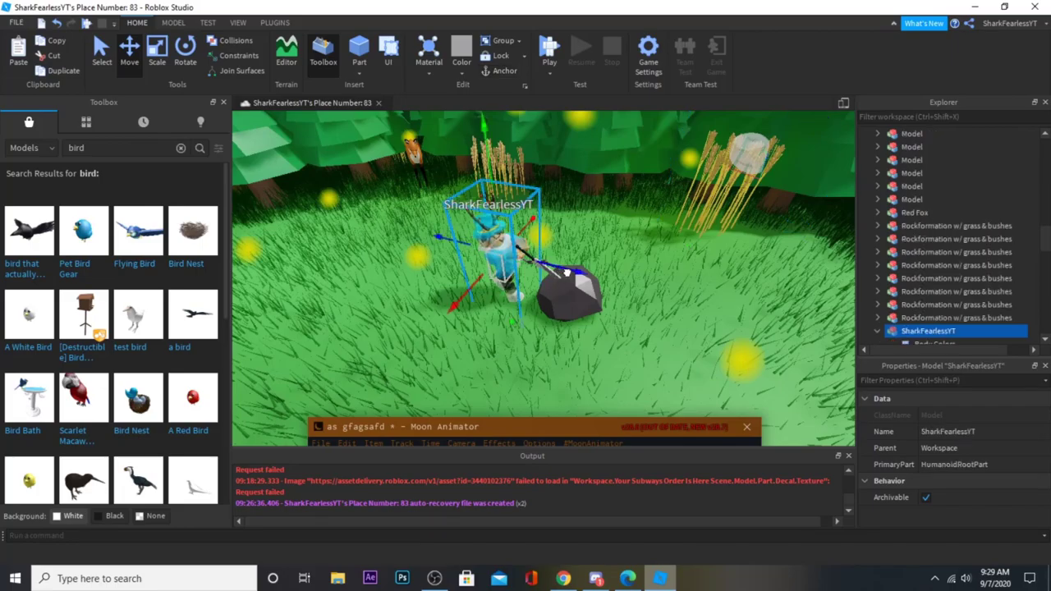
pyautogui.click(582, 213)
pyautogui.scroll(5, 582, 214)
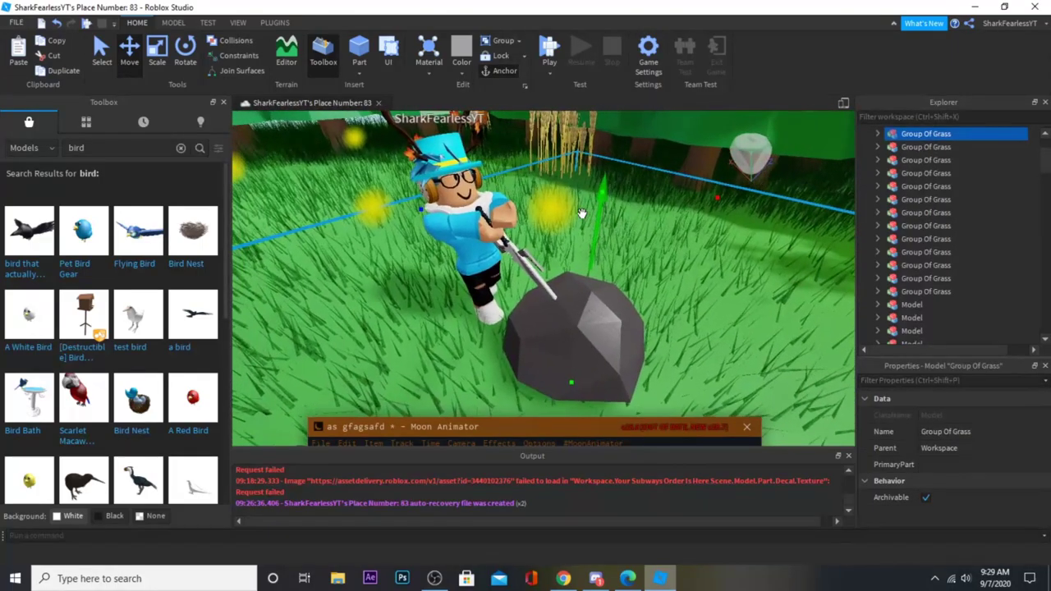
pyautogui.moveTo(582, 215); pyautogui.dragTo(534, 449, button='right')
# Step: Rotate the character's arm by about -7.46 degrees in Moon Animator and check its hand around the sword handle
pyautogui.click(505, 442)
pyautogui.moveTo(521, 345); pyautogui.dragTo(550, 235, button='right')
pyautogui.scroll(-3, 566, 235)
pyautogui.scroll(4, 616, 239)
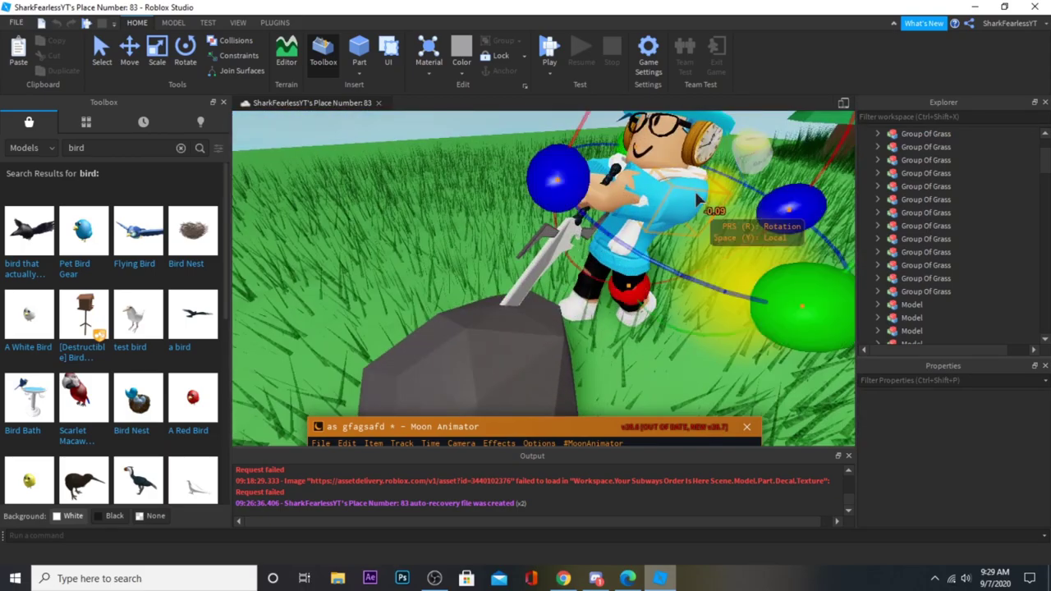
pyautogui.scroll(-3, 795, 186)
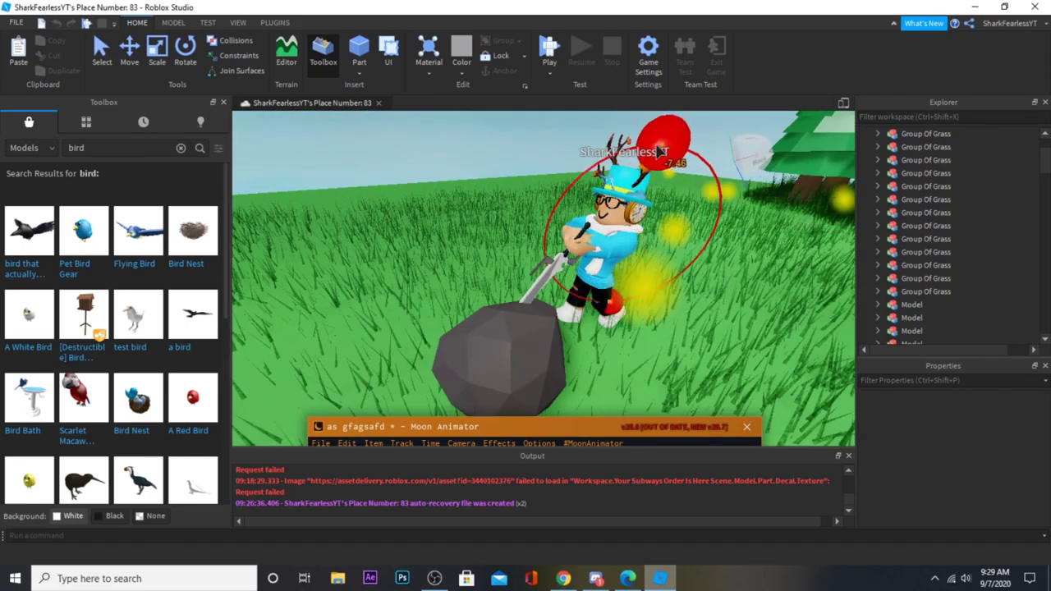
pyautogui.moveTo(659, 151); pyautogui.dragTo(661, 151)
pyautogui.moveTo(666, 153); pyautogui.dragTo(670, 153, button='right')
pyautogui.scroll(3, 671, 154)
pyautogui.scroll(-3, 670, 154)
pyautogui.scroll(5, 671, 153)
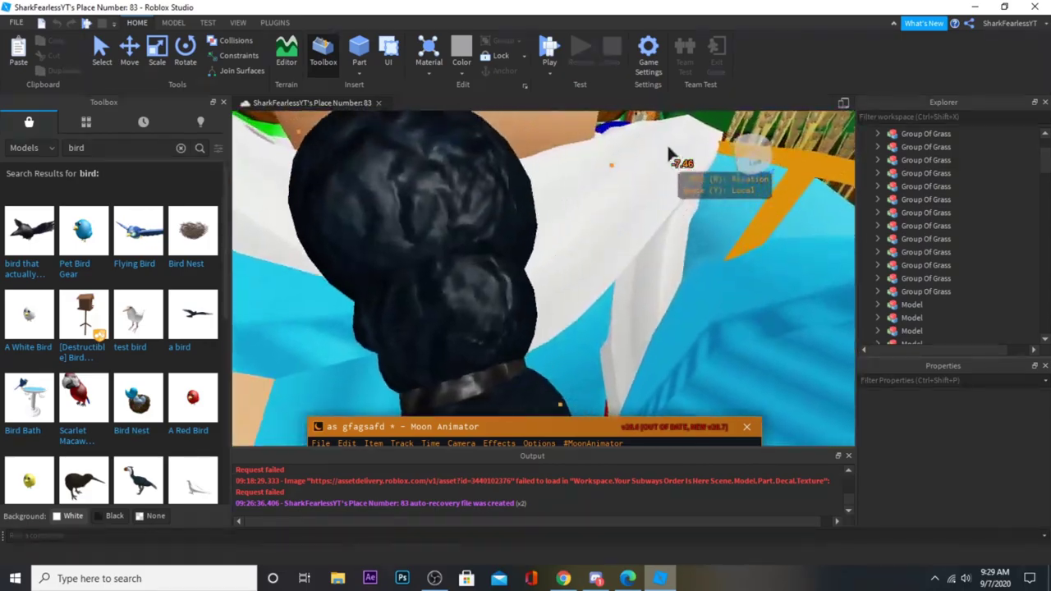
pyautogui.scroll(-3, 669, 153)
pyautogui.scroll(3, 585, 364)
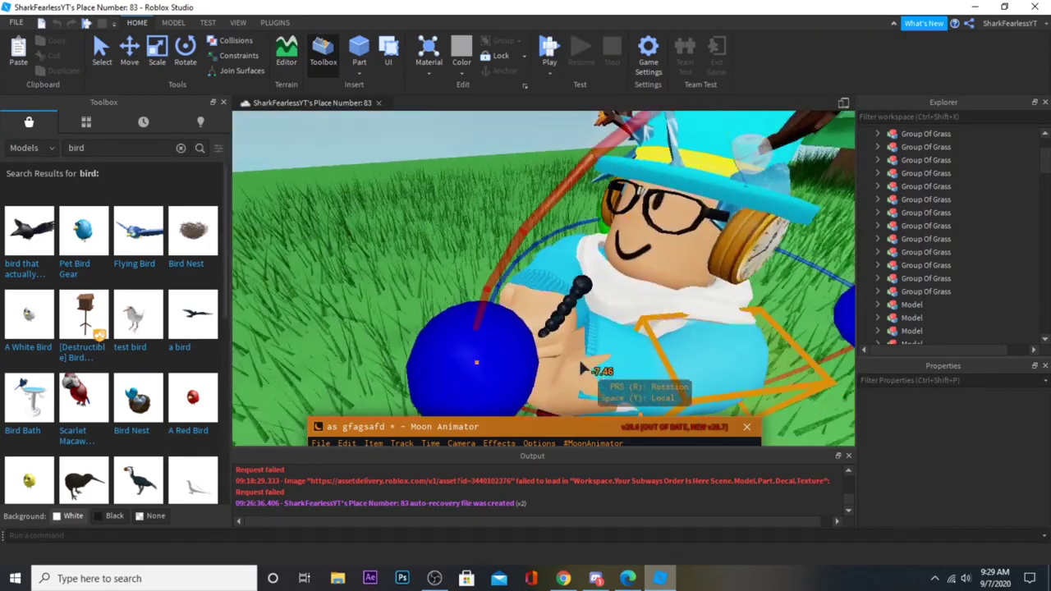
# Step: Examine the character's two-handed grip on the sword from farther away and from the opposite side of the rock
pyautogui.scroll(-2, 584, 363)
pyautogui.scroll(-5, 653, 190)
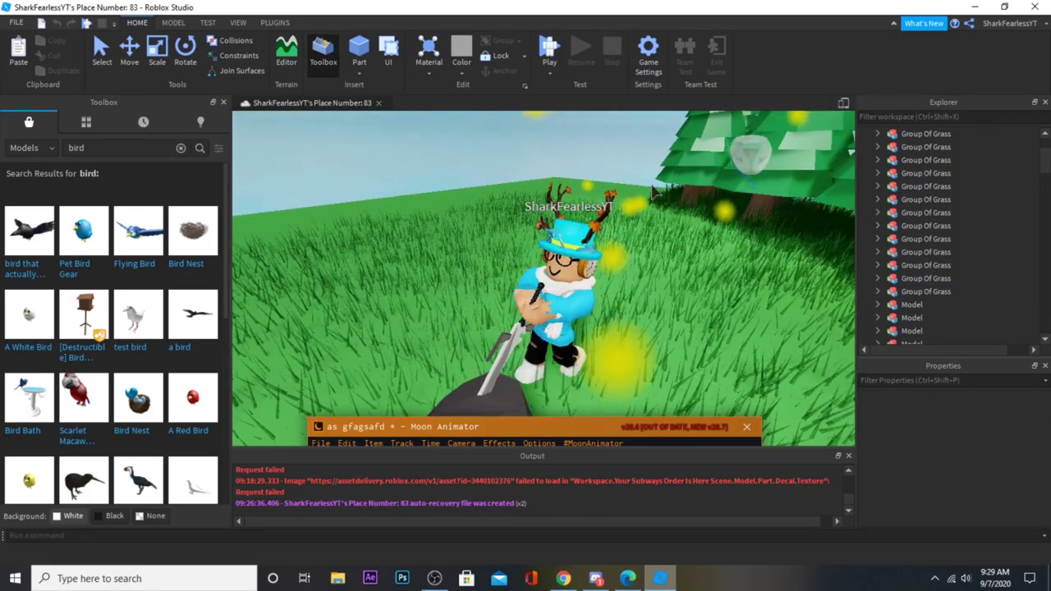
pyautogui.moveTo(586, 140); pyautogui.dragTo(582, 142, button='right')
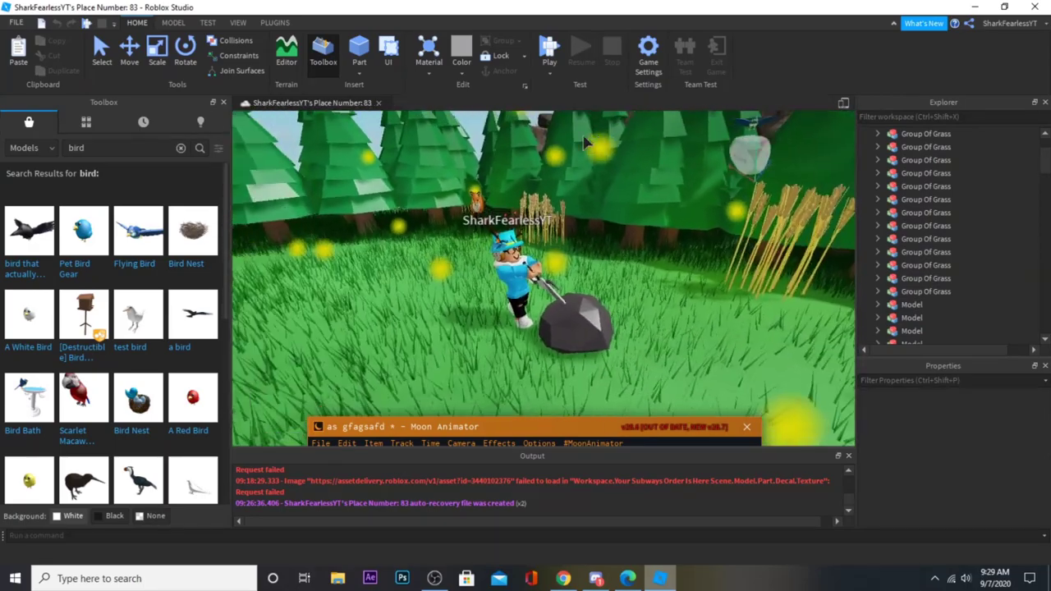
pyautogui.scroll(5, 578, 152)
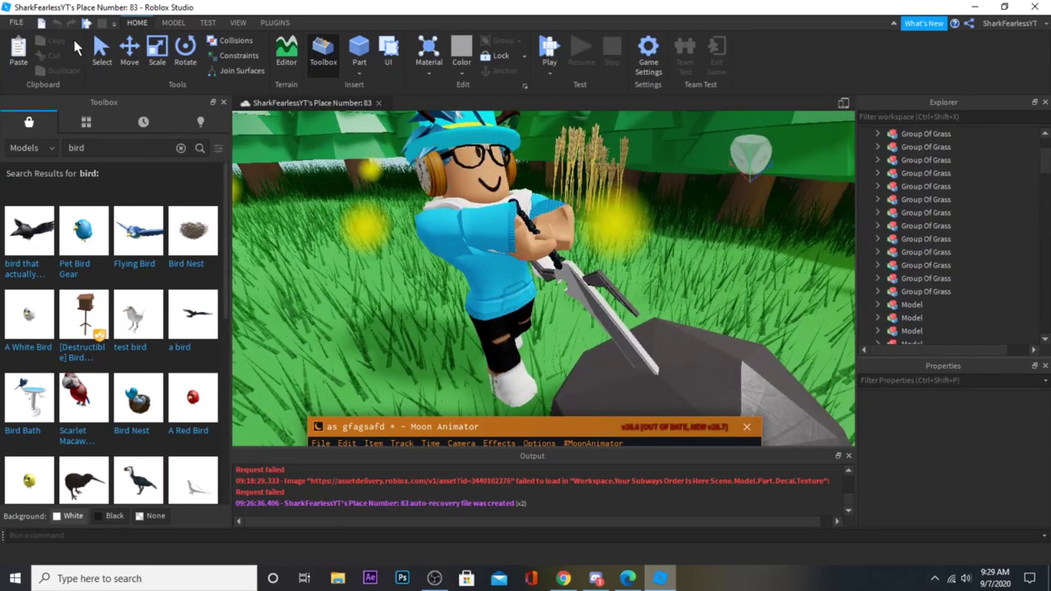
# Step: Select the White Sword to check its placement between the character's hands and the rock, and view the whole clearing
pyautogui.click(101, 49)
pyautogui.press('f')
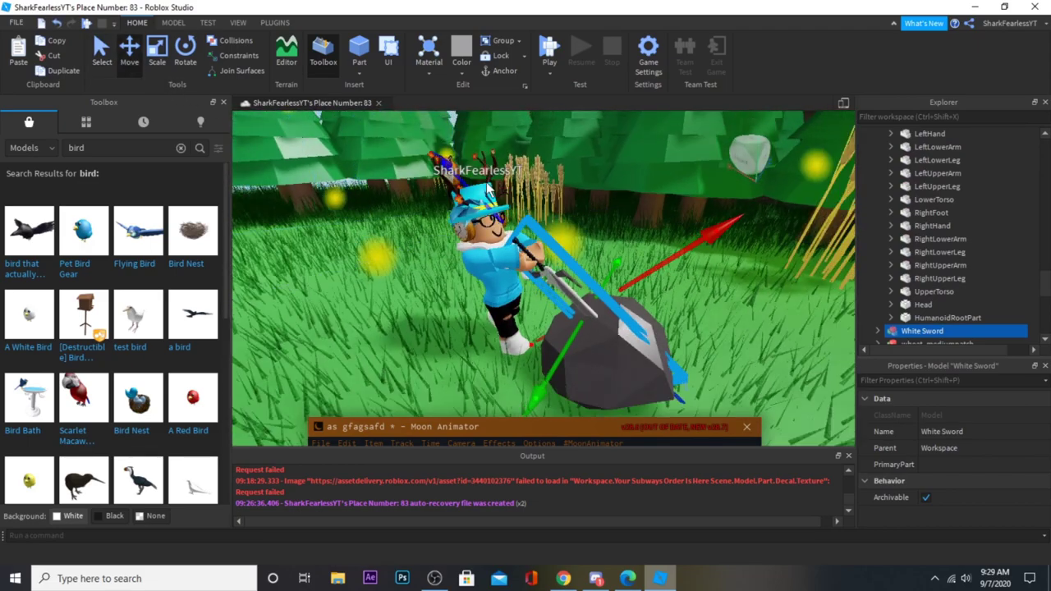
pyautogui.click(642, 233)
pyautogui.moveTo(642, 233); pyautogui.dragTo(584, 175, button='right')
pyautogui.click(529, 257)
pyautogui.rightClick(534, 257)
pyautogui.press('Escape')
pyautogui.click(557, 237)
pyautogui.click(564, 245)
pyautogui.moveTo(564, 244); pyautogui.dragTo(630, 259, button='right')
pyautogui.scroll(3, 631, 258)
pyautogui.scroll(-3, 630, 258)
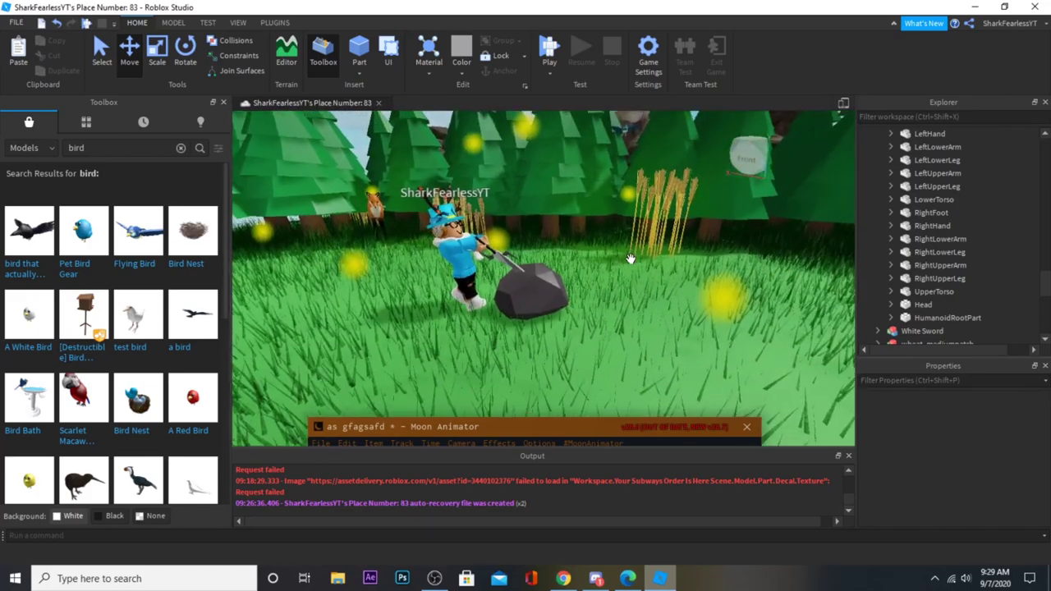
pyautogui.scroll(3, 630, 258)
pyautogui.scroll(-3, 630, 259)
pyautogui.moveTo(630, 258); pyautogui.dragTo(630, 259, button='right')
pyautogui.scroll(5, 928, 222)
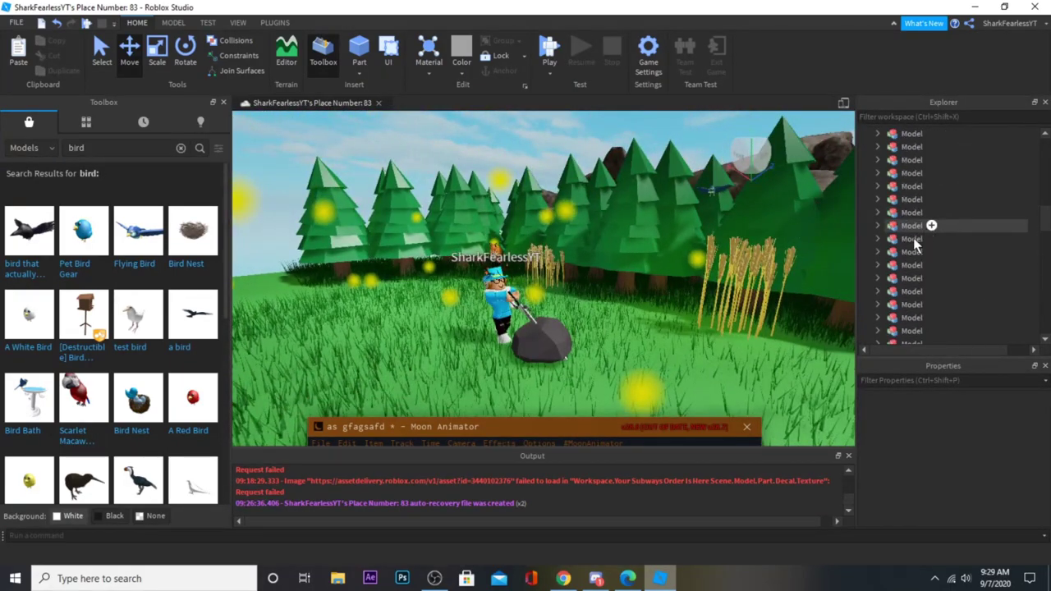
# Step: Find the Baseplate among the workspace objects and delete it
pyautogui.click(879, 253)
pyautogui.scroll(-4, 911, 261)
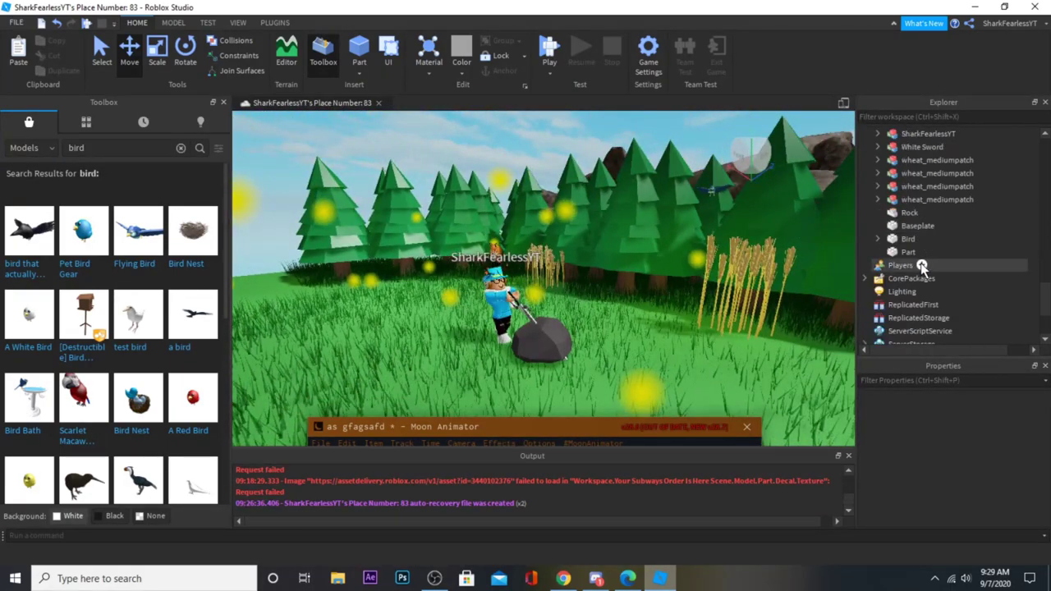
pyautogui.scroll(1, 909, 226)
pyautogui.click(911, 226)
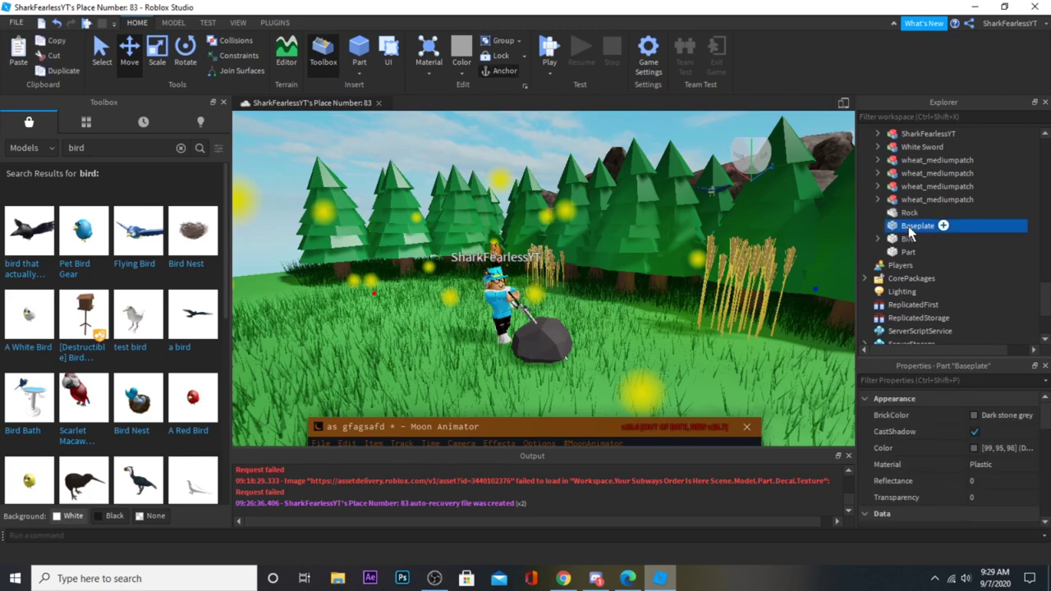
pyautogui.press('Delete')
# Step: Select all the scene objects in the workspace, from the first Group Of Grass through Part, and group them into one model
pyautogui.click(910, 238)
pyautogui.click(911, 214)
pyautogui.click(906, 240)
pyautogui.scroll(10, 906, 238)
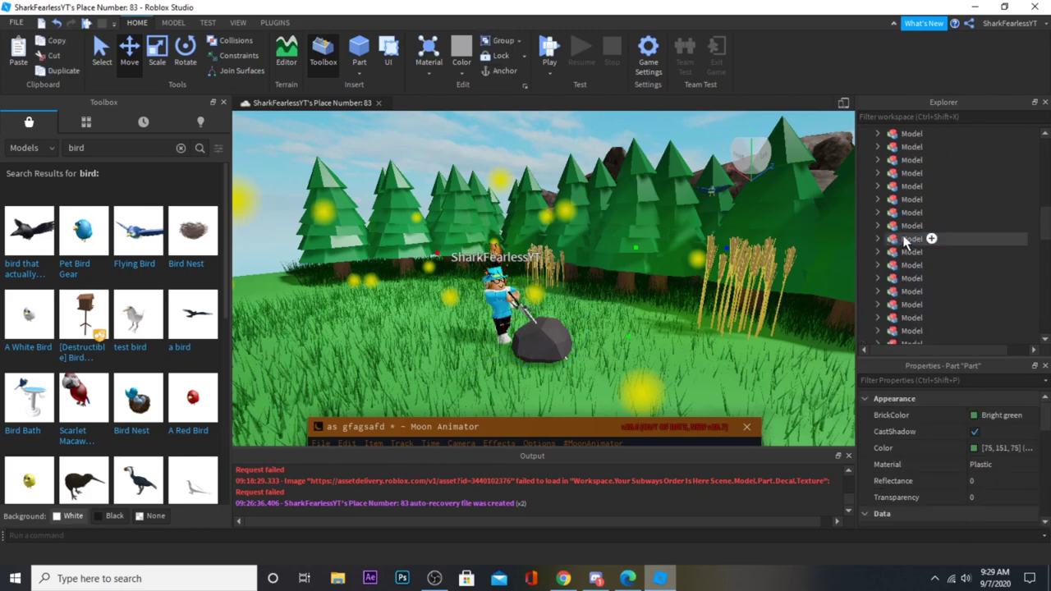
pyautogui.keyDown('shift'); pyautogui.click(911, 176); pyautogui.keyUp('shift')
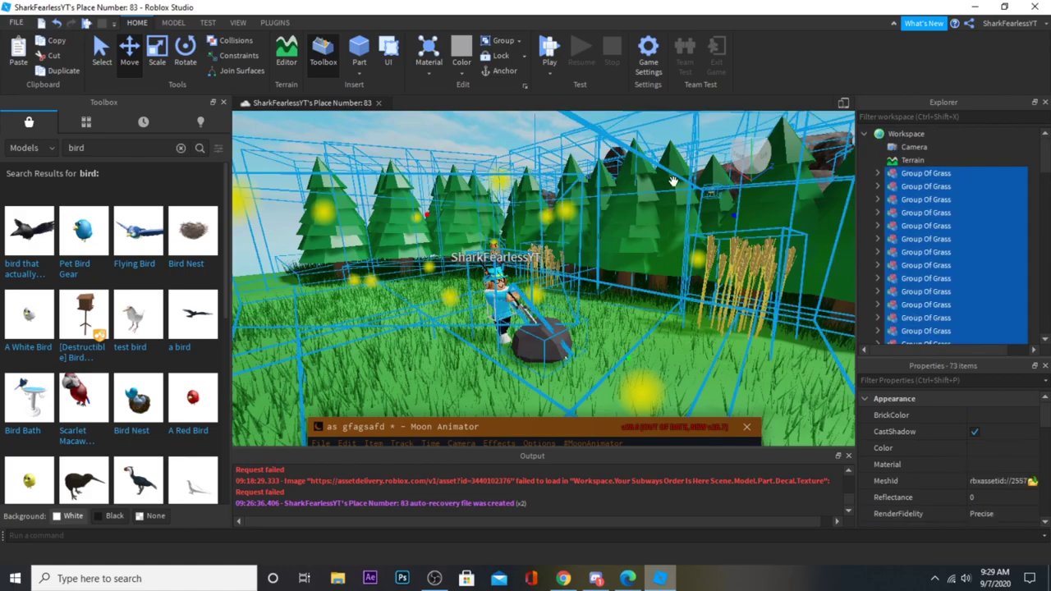
pyautogui.scroll(-6, 605, 188)
pyautogui.moveTo(567, 188); pyautogui.dragTo(605, 188, button='right')
pyautogui.rightClick(918, 219)
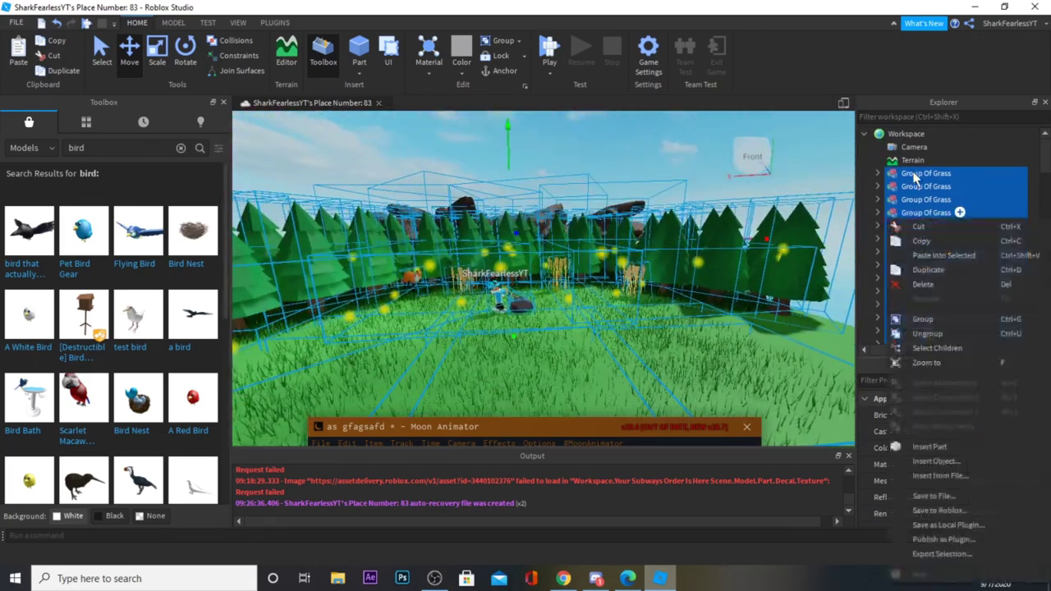
pyautogui.click(926, 320)
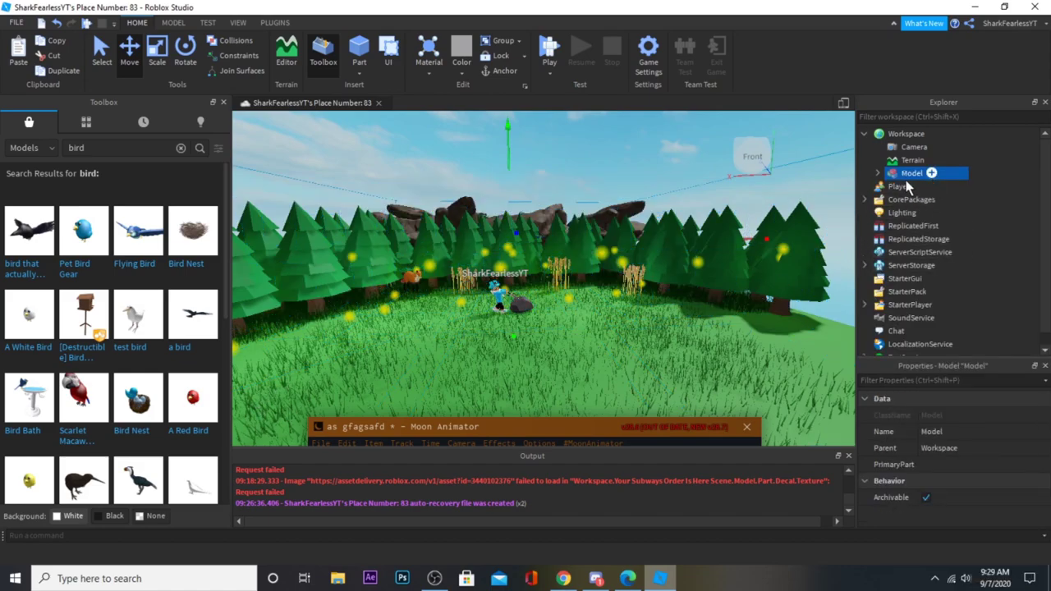
pyautogui.rightClick(909, 174)
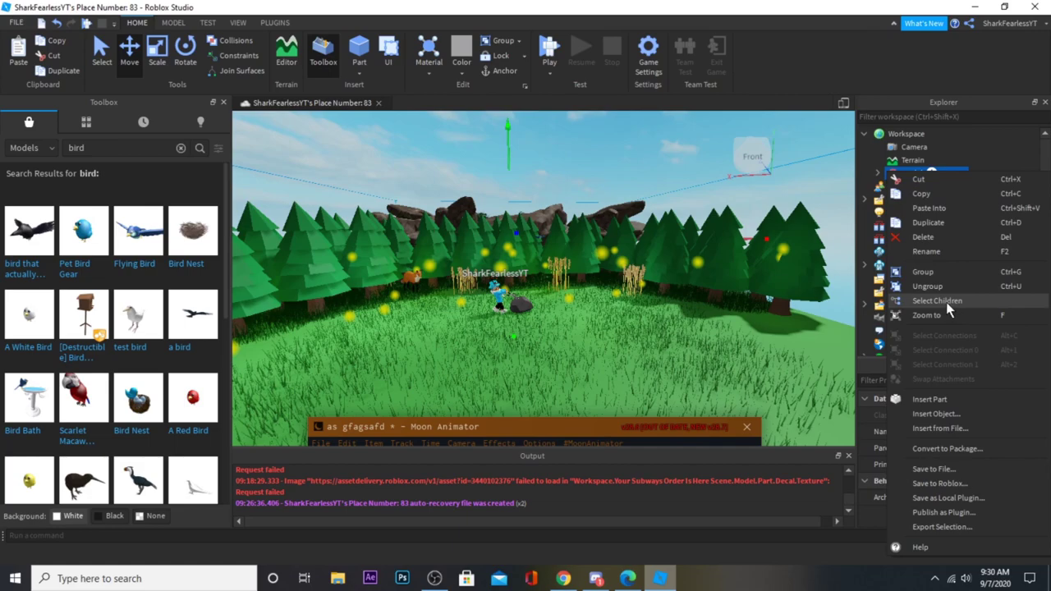
pyautogui.click(936, 300)
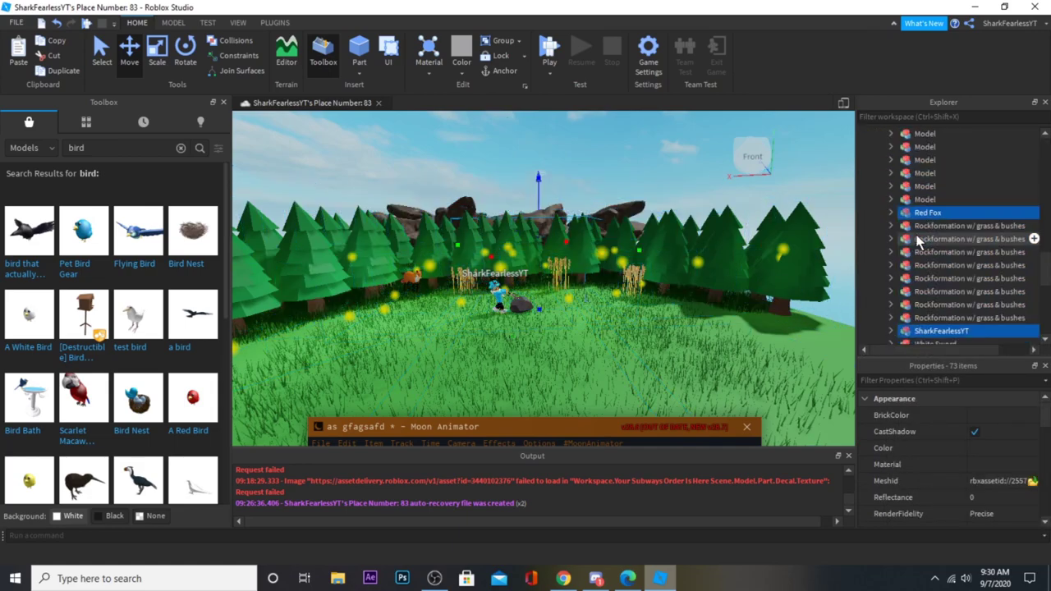
pyautogui.rightClick(917, 237)
pyautogui.click(873, 251)
pyautogui.scroll(13, 920, 242)
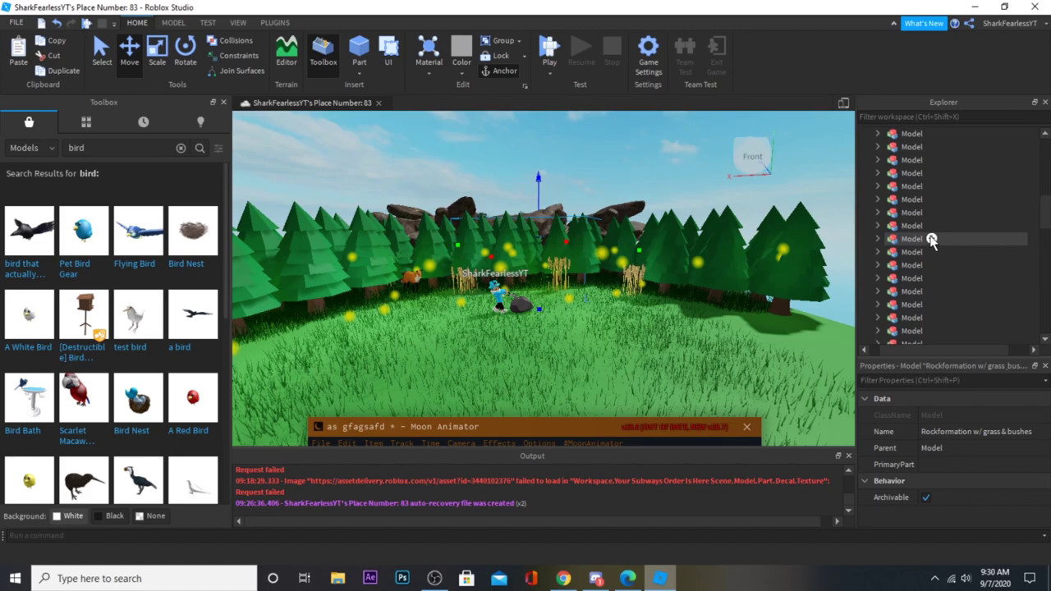
# Step: Collapse the grouped scene Model and select all of its children
pyautogui.click(863, 173)
pyautogui.click(907, 172)
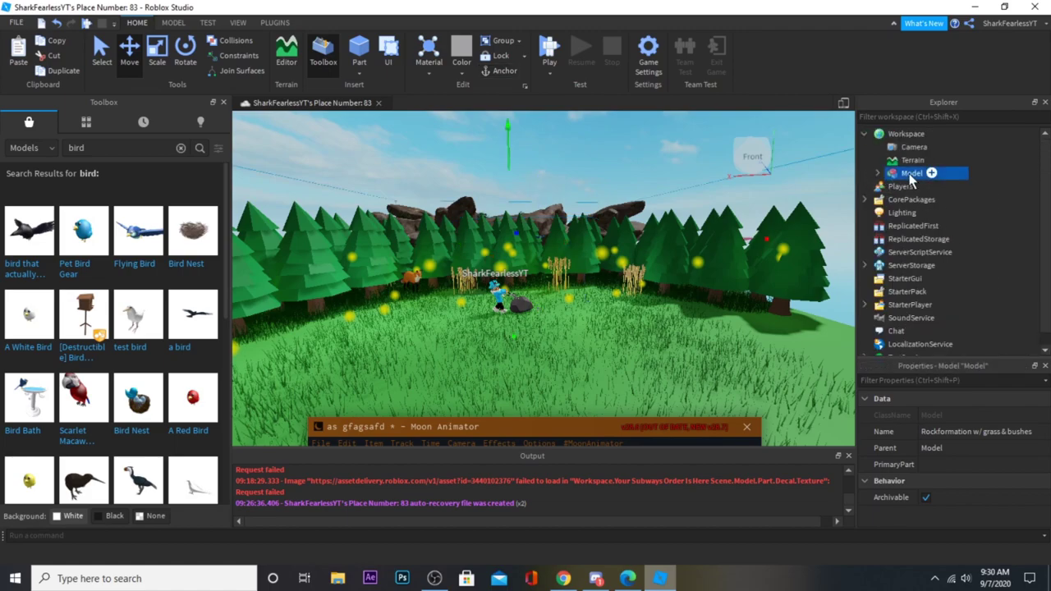
pyautogui.rightClick(908, 172)
pyautogui.click(939, 304)
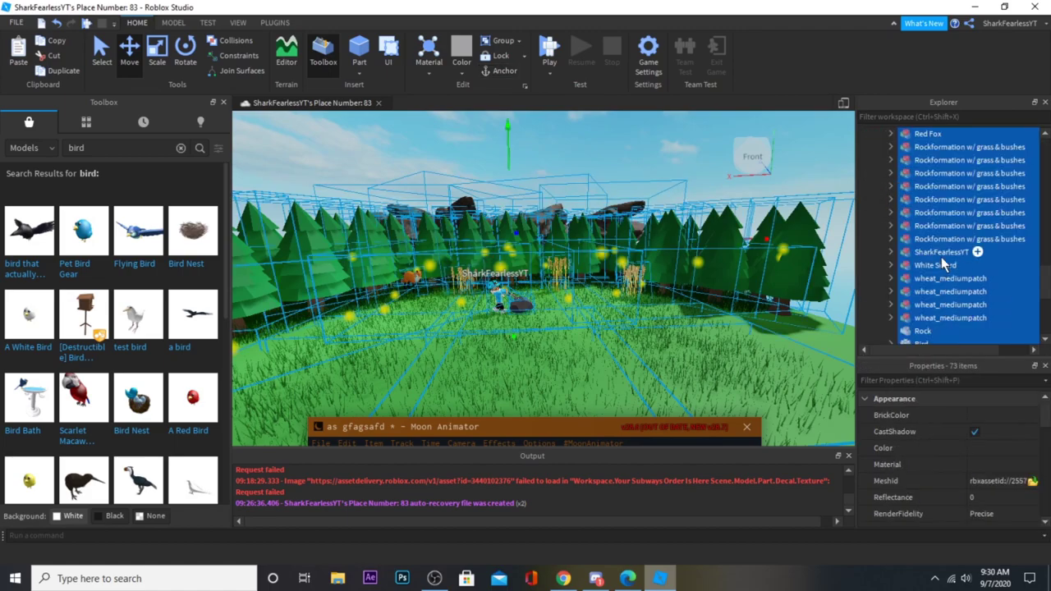
# Step: Export the selected scene objects as an OBJ file named "ancient scene" in the Documents ROBLOX folder
pyautogui.rightClick(940, 260)
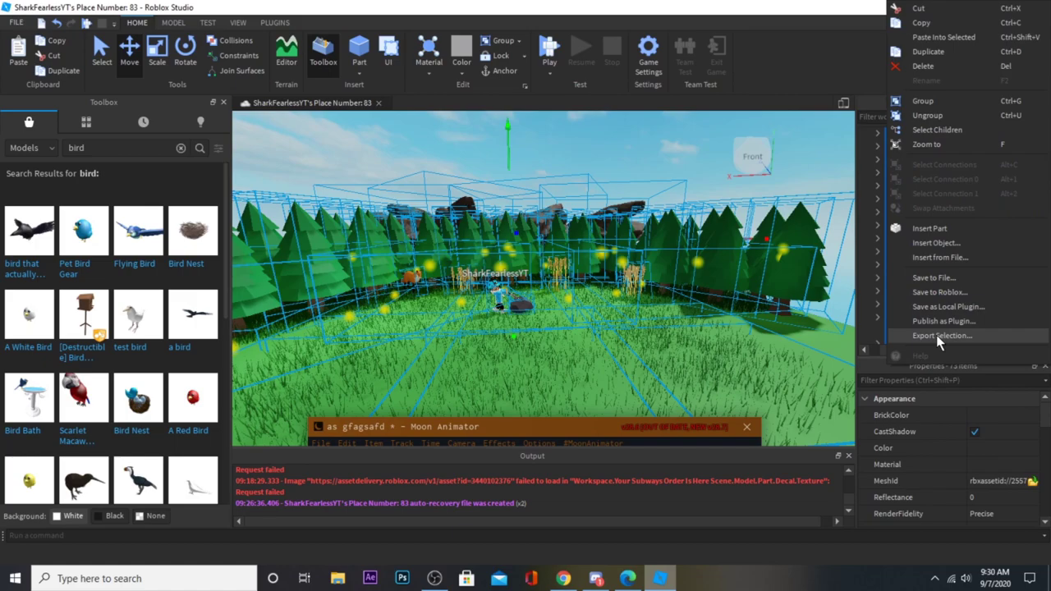
pyautogui.click(936, 335)
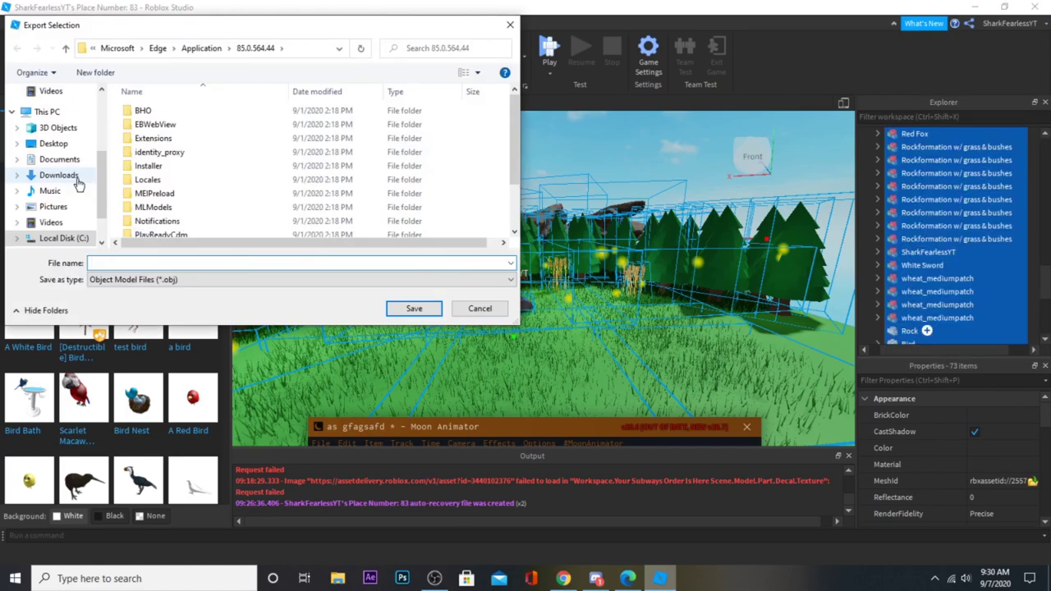
pyautogui.click(59, 159)
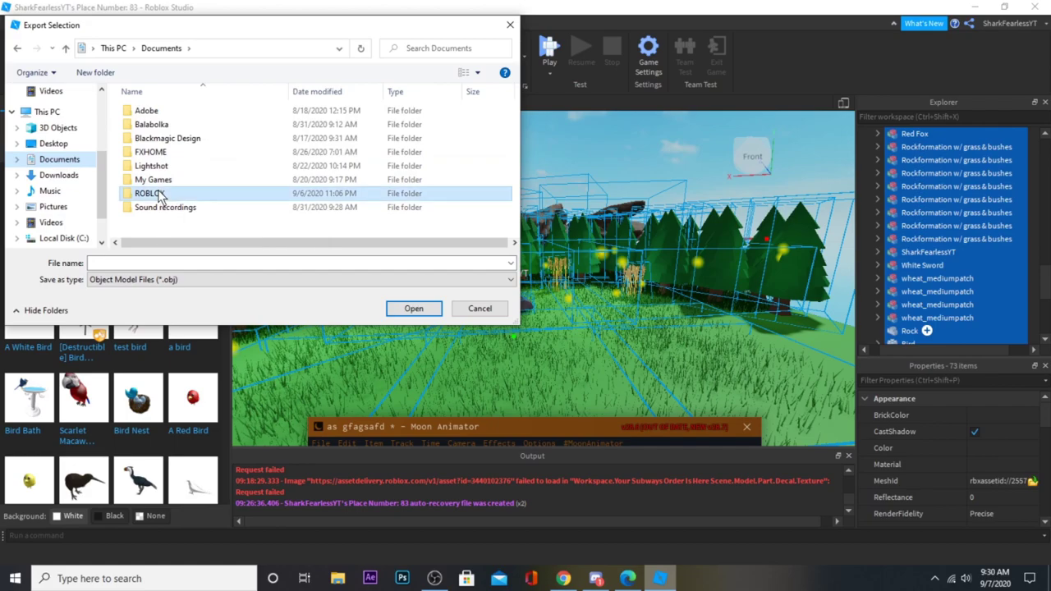
pyautogui.doubleClick(201, 194)
pyautogui.click(201, 262)
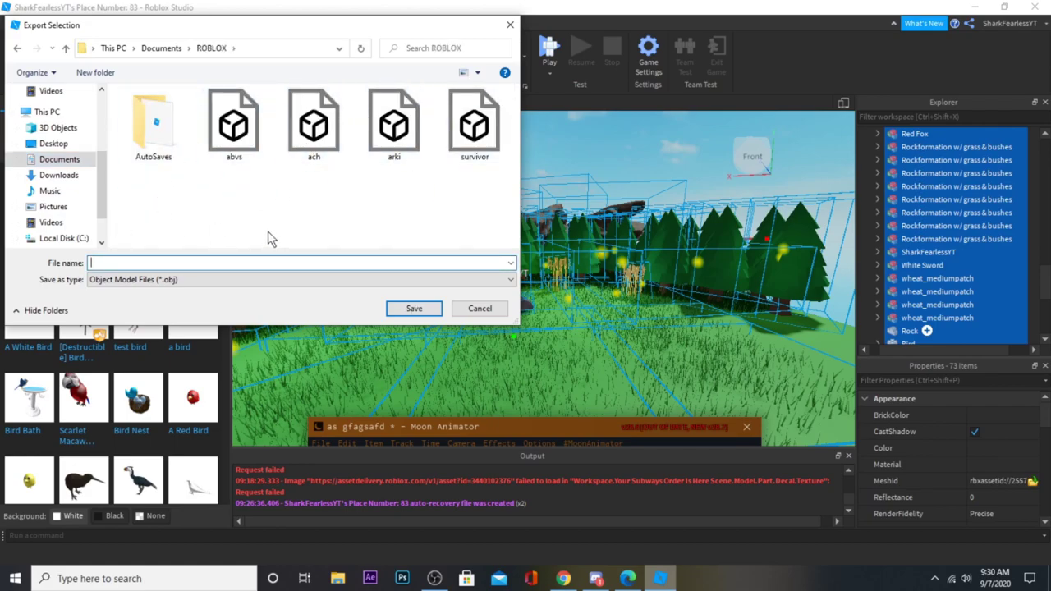
pyautogui.write('ancient scene')
pyautogui.click(416, 309)
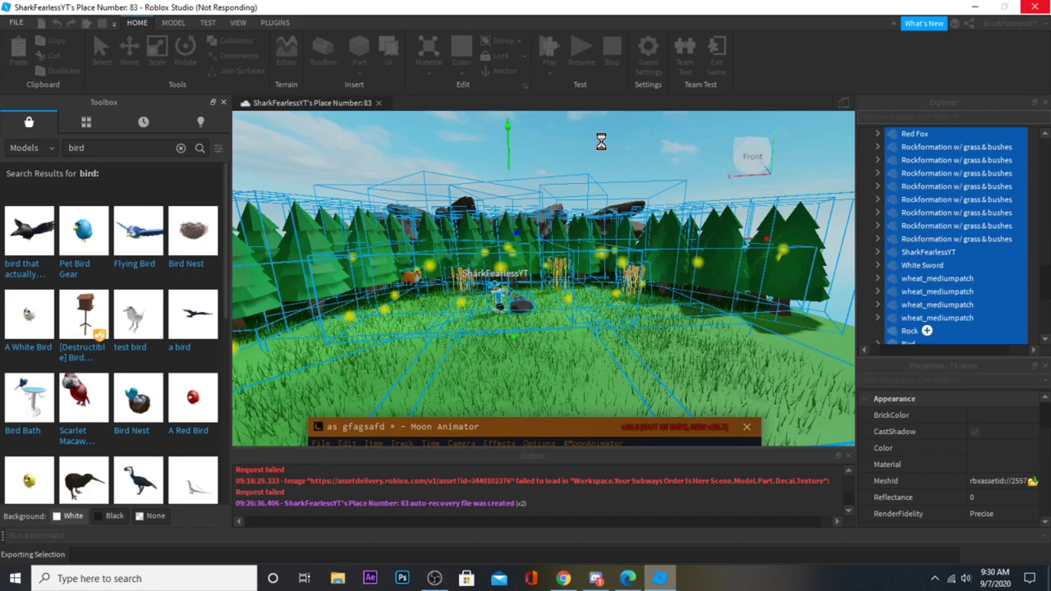
# Step: Switch to Discord and view the avatar images posted in a server's logs channel
pyautogui.click(596, 578)
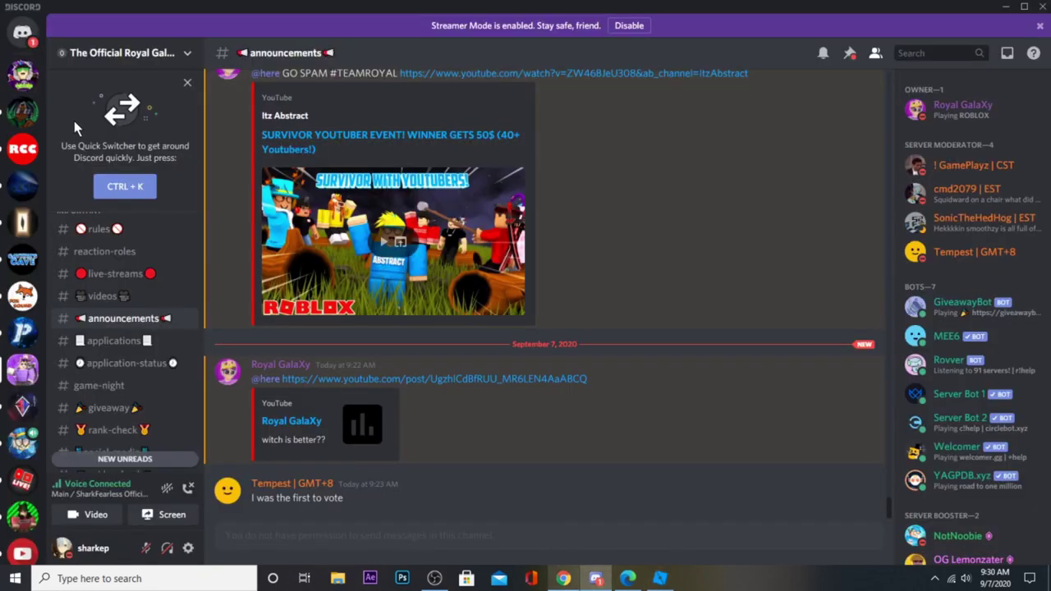
pyautogui.click(22, 111)
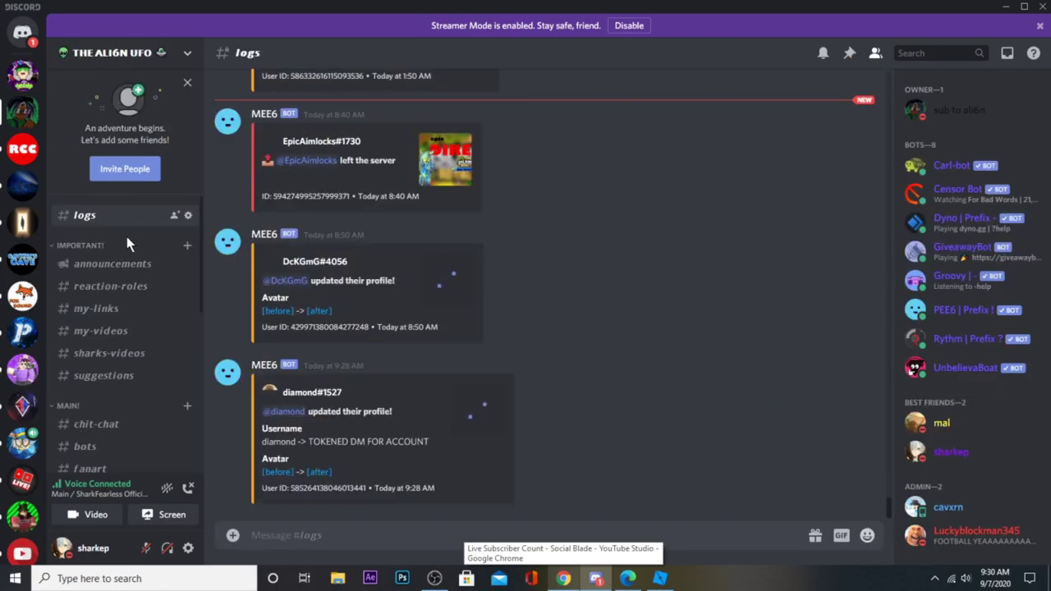
pyautogui.click(440, 158)
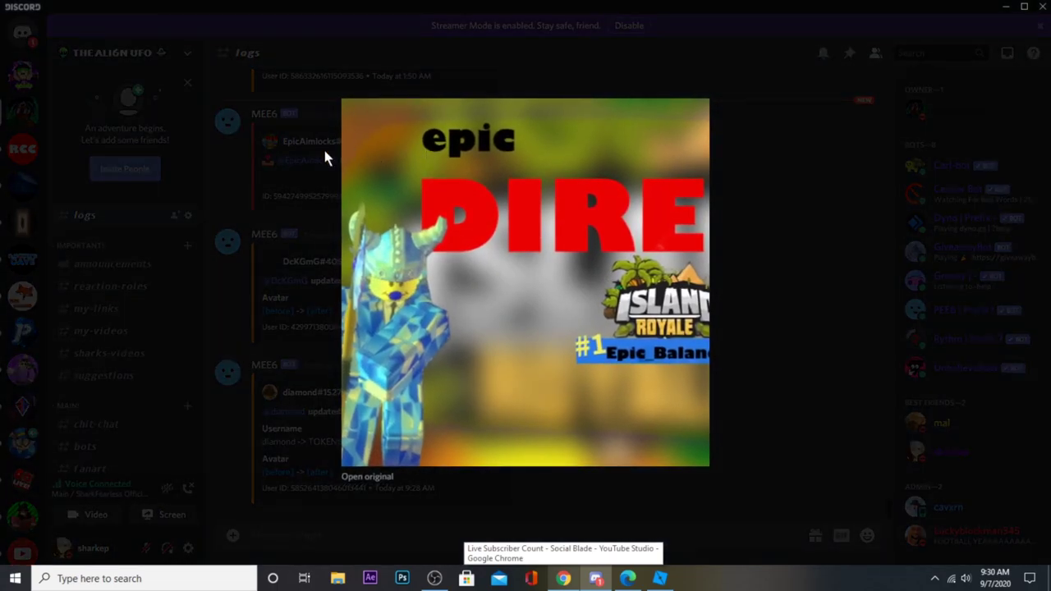
pyautogui.click(267, 164)
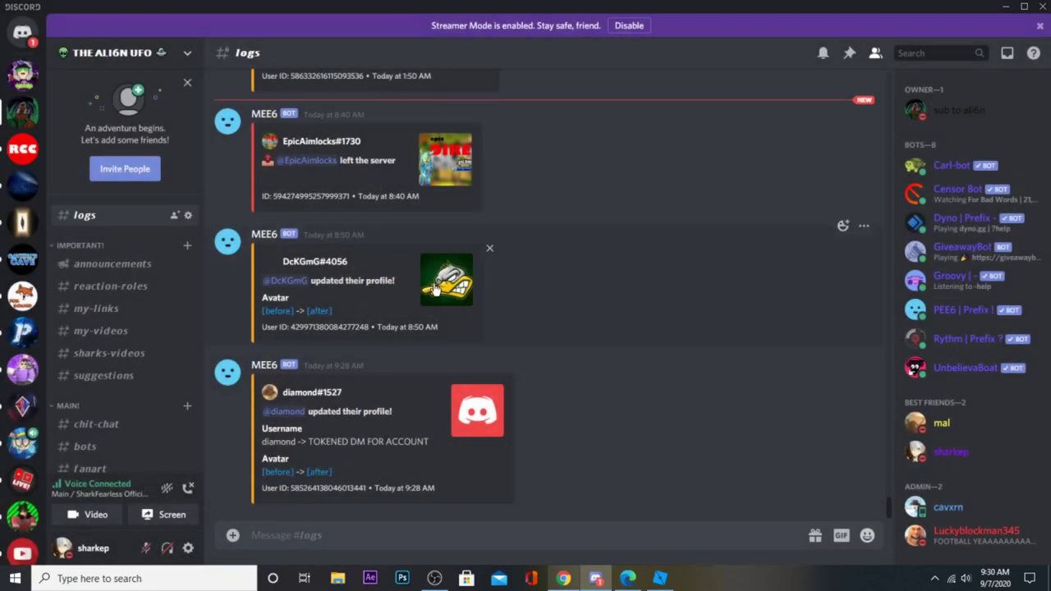
pyautogui.click(458, 178)
pyautogui.click(288, 195)
# Step: Switch back to Roblox Studio, group the selected scene objects into one model, and view the character at the rock
pyautogui.click(661, 579)
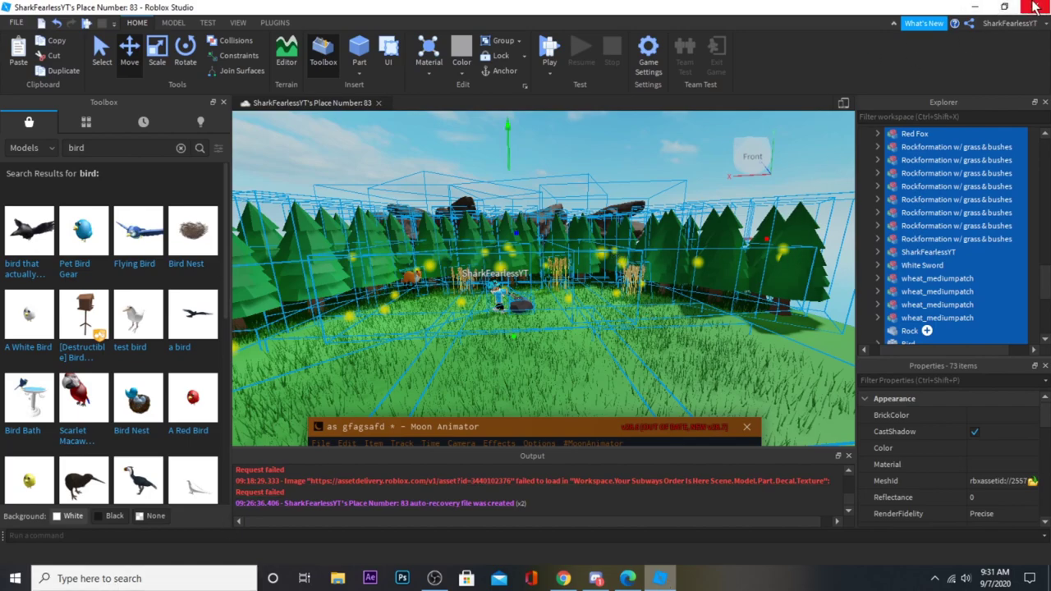
pyautogui.hotkey('ctrl', 'g')
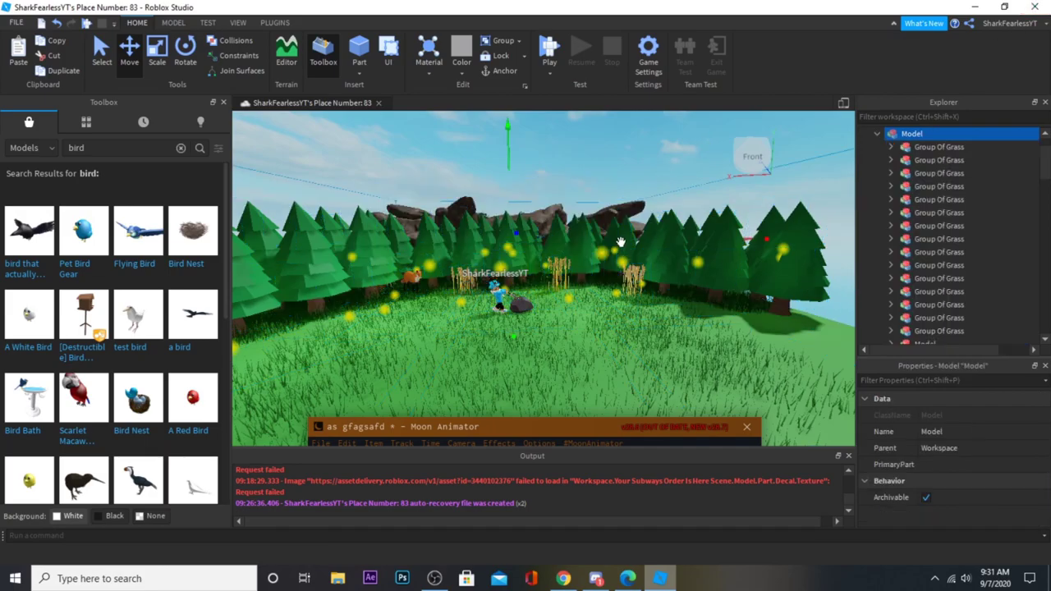
pyautogui.moveTo(618, 189); pyautogui.dragTo(615, 189, button='right')
pyautogui.press('w')
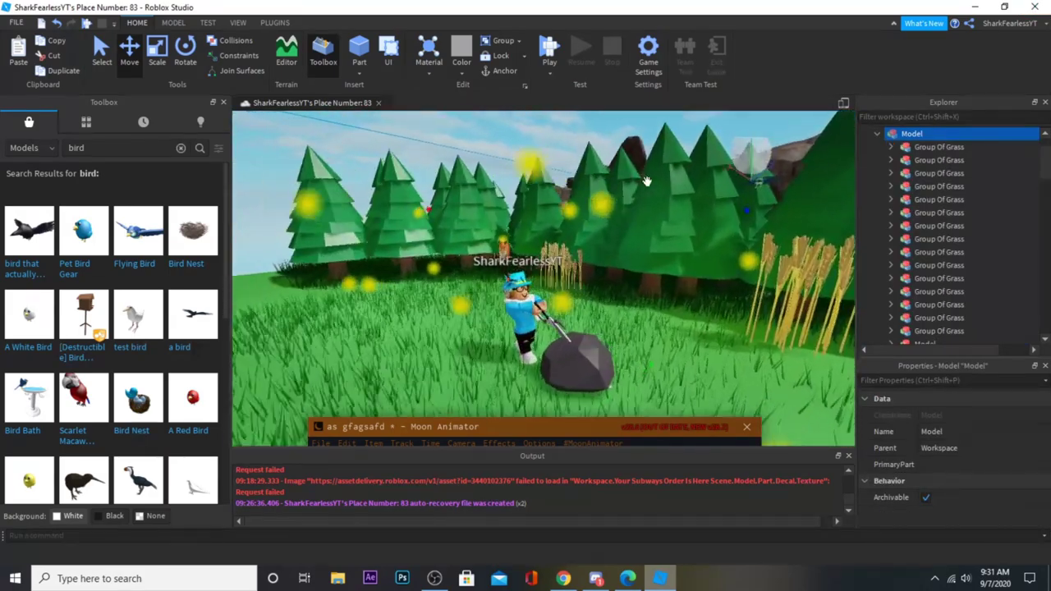
# Step: Launch Blender, dismiss its splash screen, and delete the default cube
pyautogui.click(162, 579)
pyautogui.write('blender')
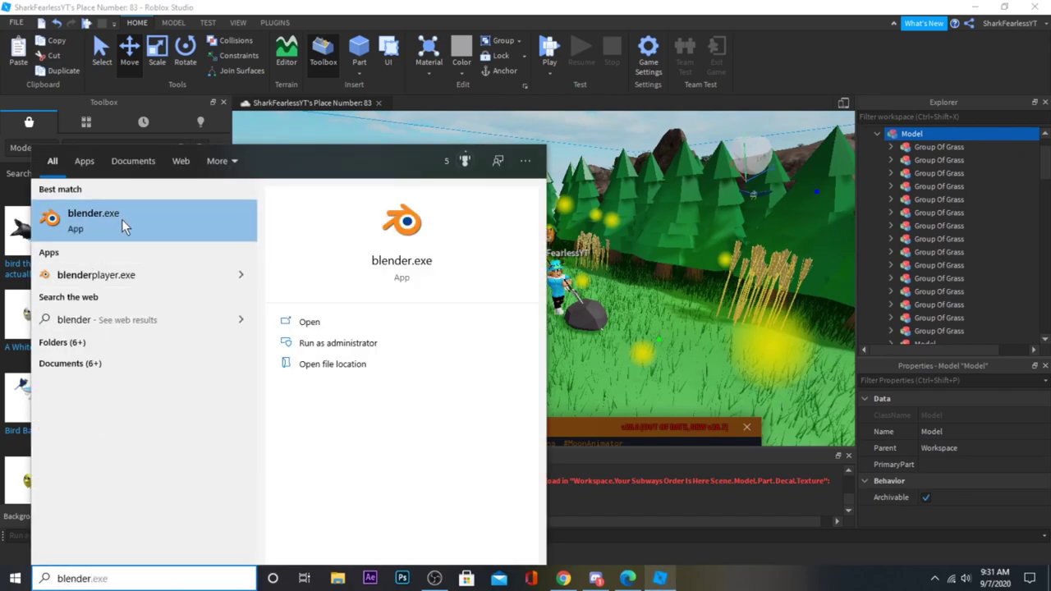
pyautogui.click(122, 219)
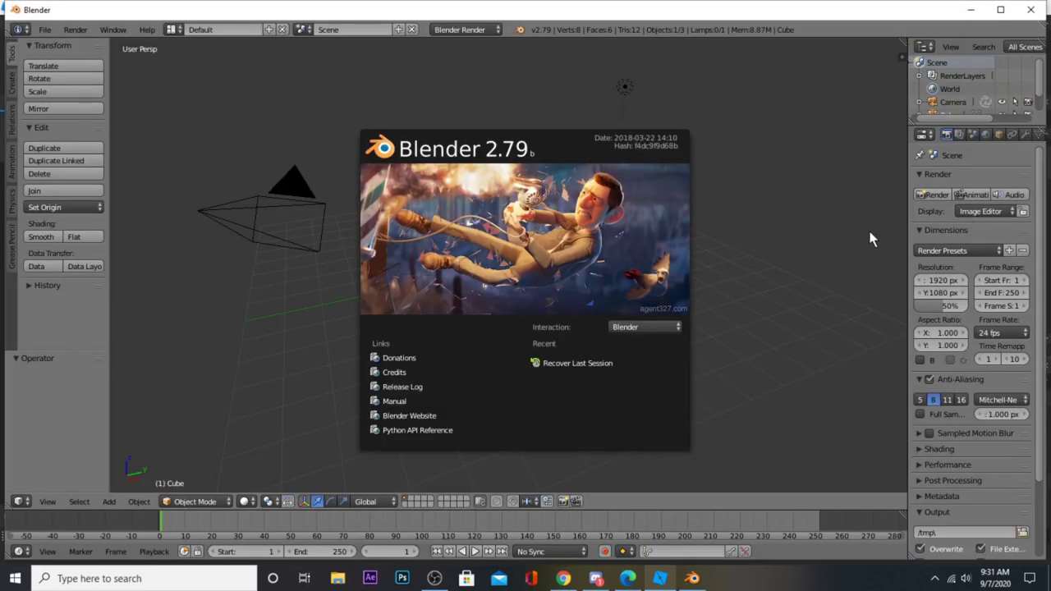
pyautogui.click(744, 257)
pyautogui.press('x')
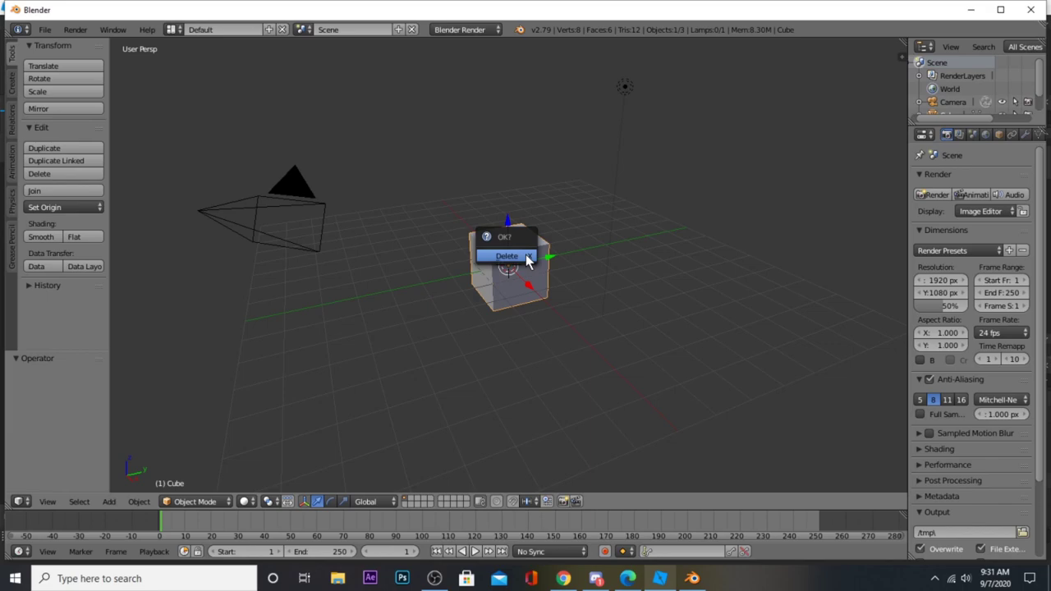
pyautogui.click(509, 256)
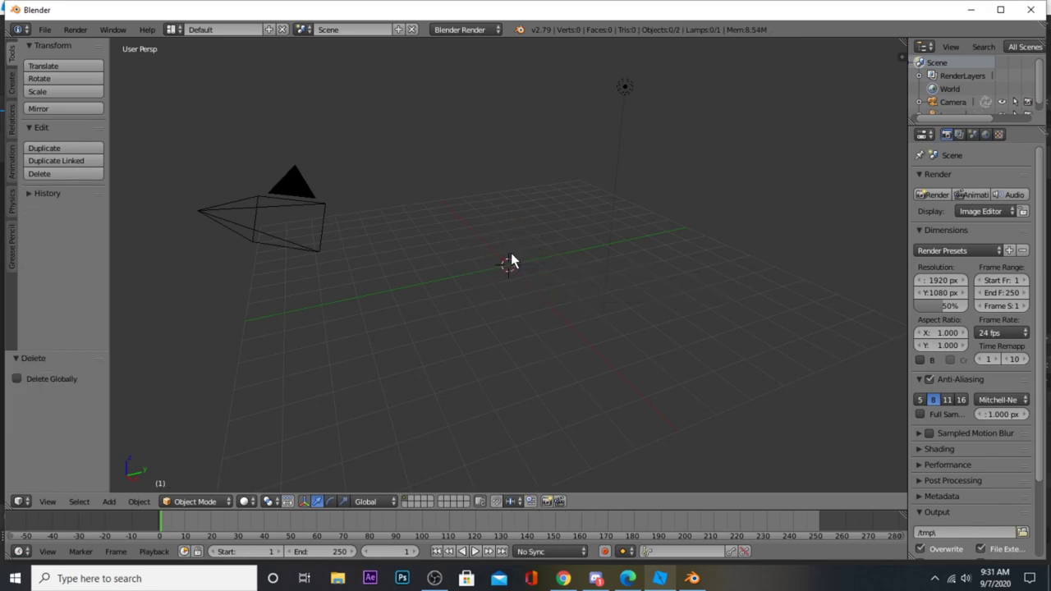
# Step: Enable numpad emulation in the input preferences and close the preferences window
pyautogui.click(44, 29)
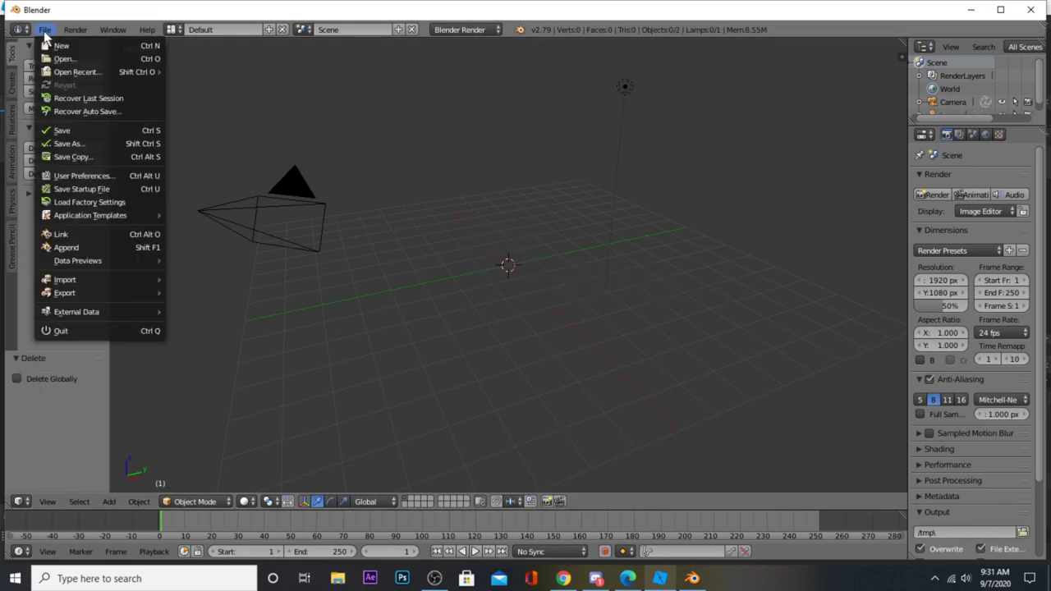
pyautogui.click(85, 175)
pyautogui.click(188, 50)
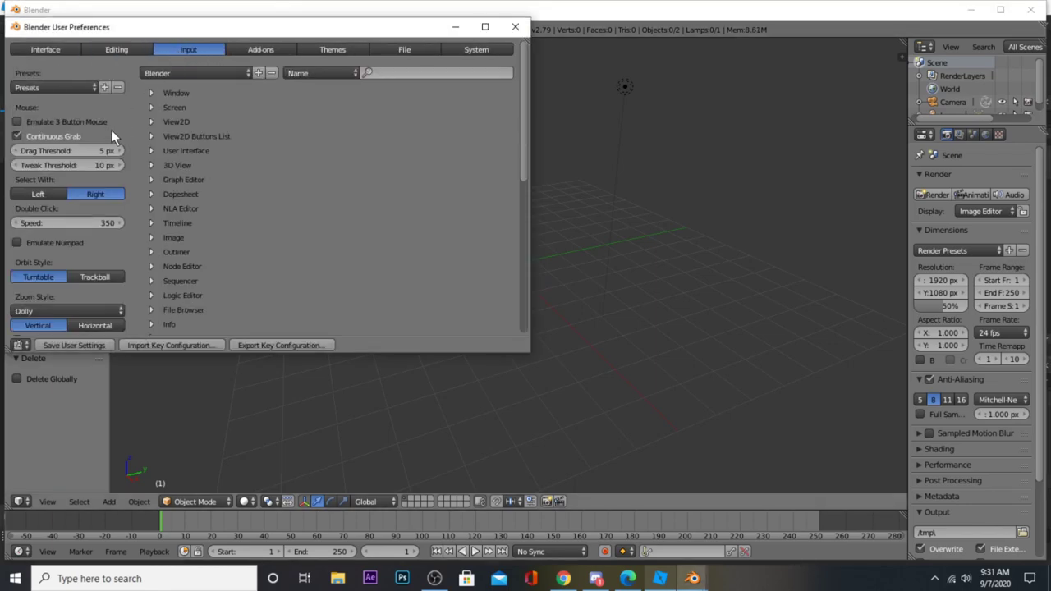
pyautogui.click(46, 245)
pyautogui.click(515, 30)
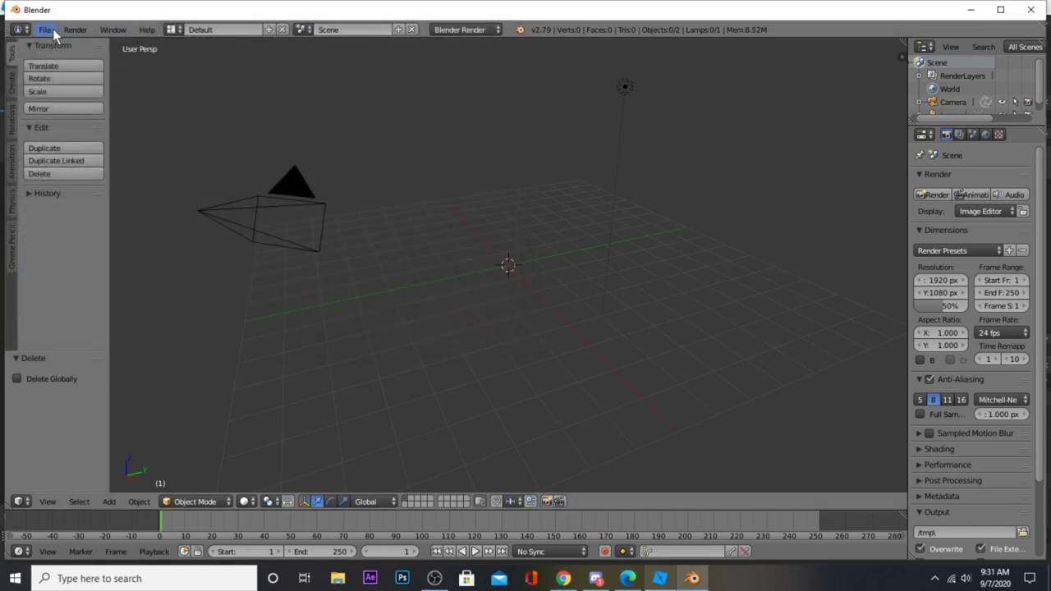
# Step: Import the Wavefront file "ancient scene.obj" from the Documents ROBLOX folder
pyautogui.click(44, 30)
pyautogui.moveTo(90, 283)
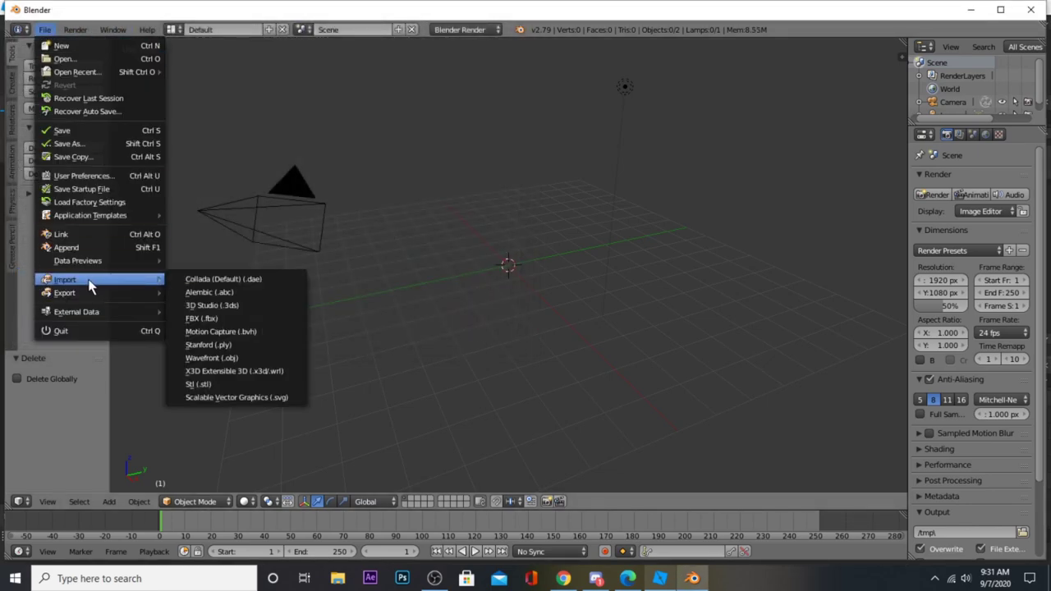
pyautogui.click(215, 359)
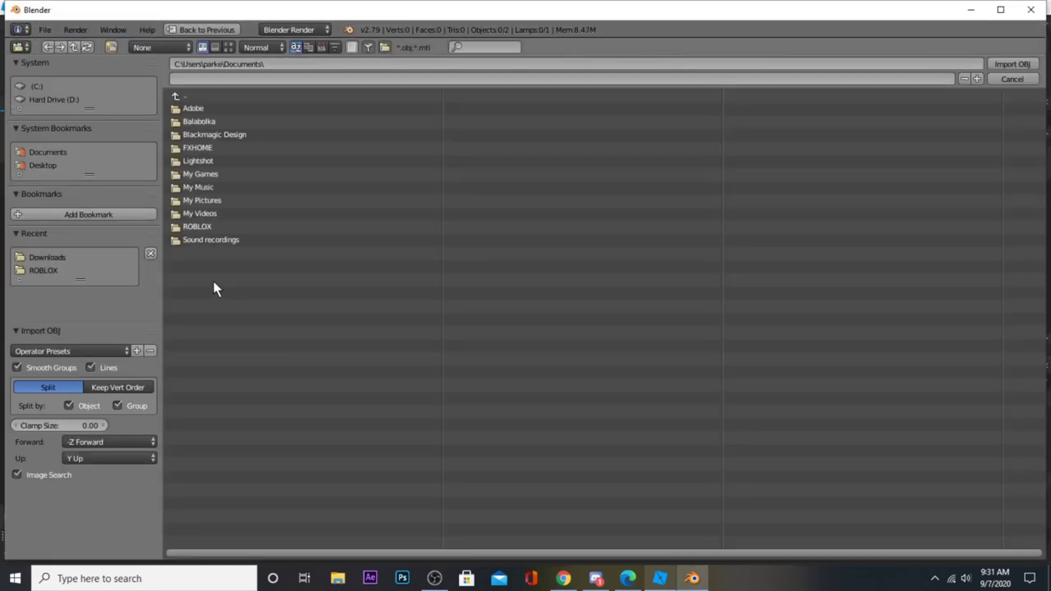
pyautogui.click(207, 225)
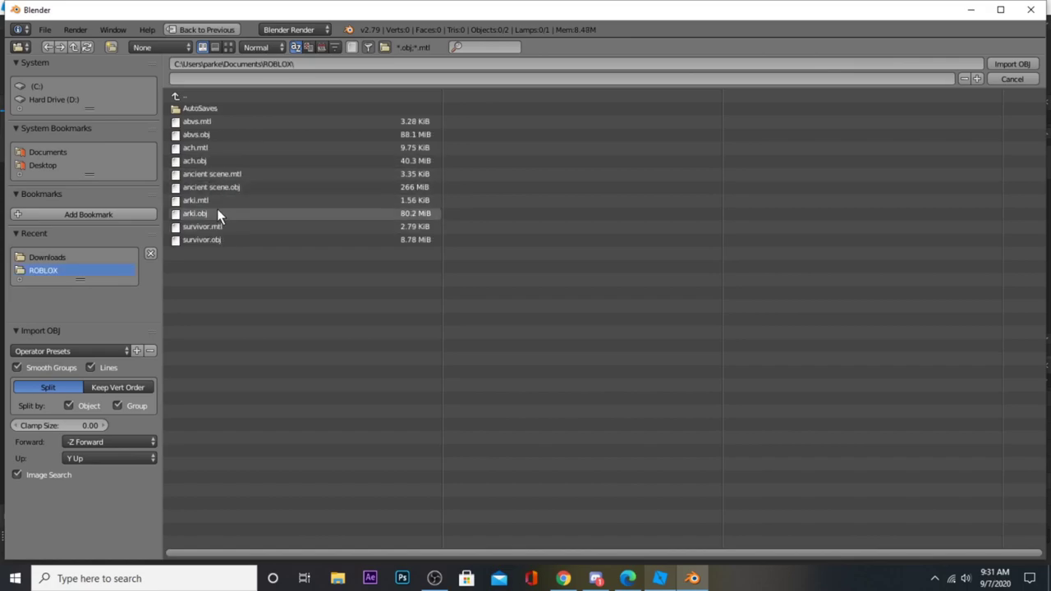
pyautogui.click(224, 187)
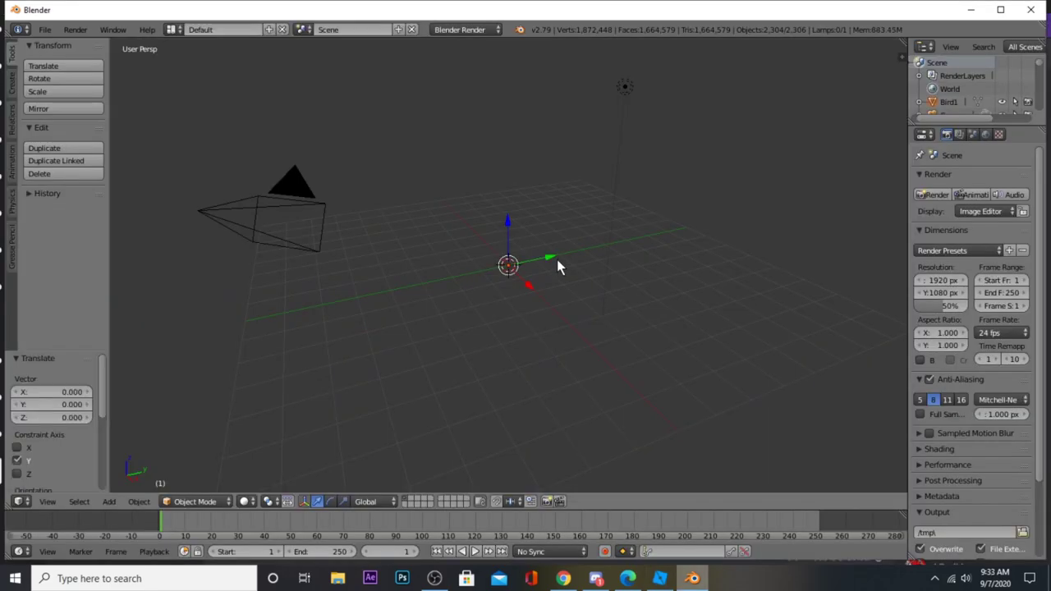
# Step: Fly through the imported forest scene and frame the character pulling the sword from the rock
pyautogui.hotkey('shift', 'f')
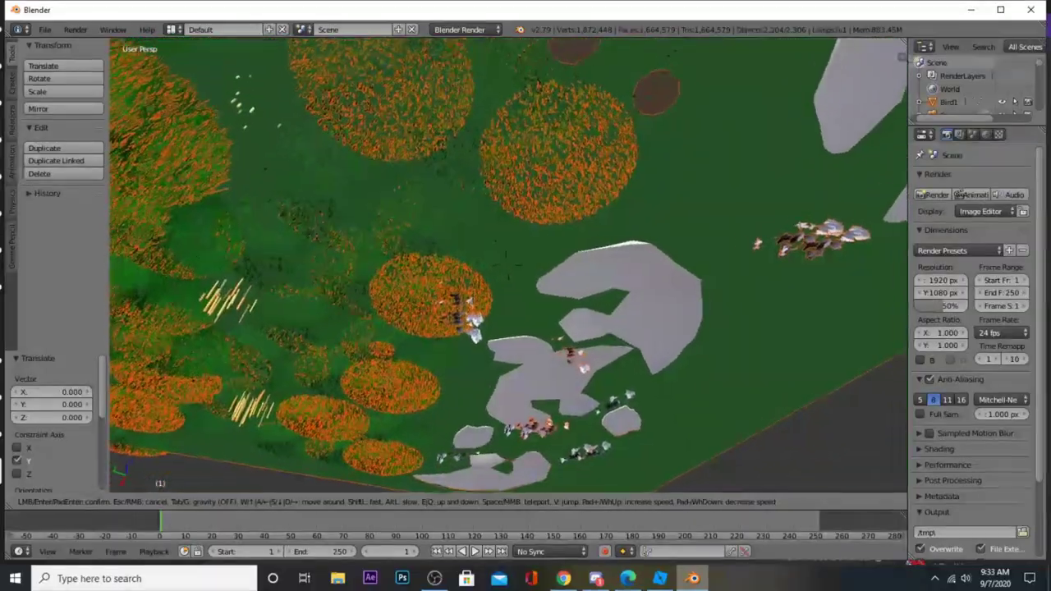
pyautogui.press('w')
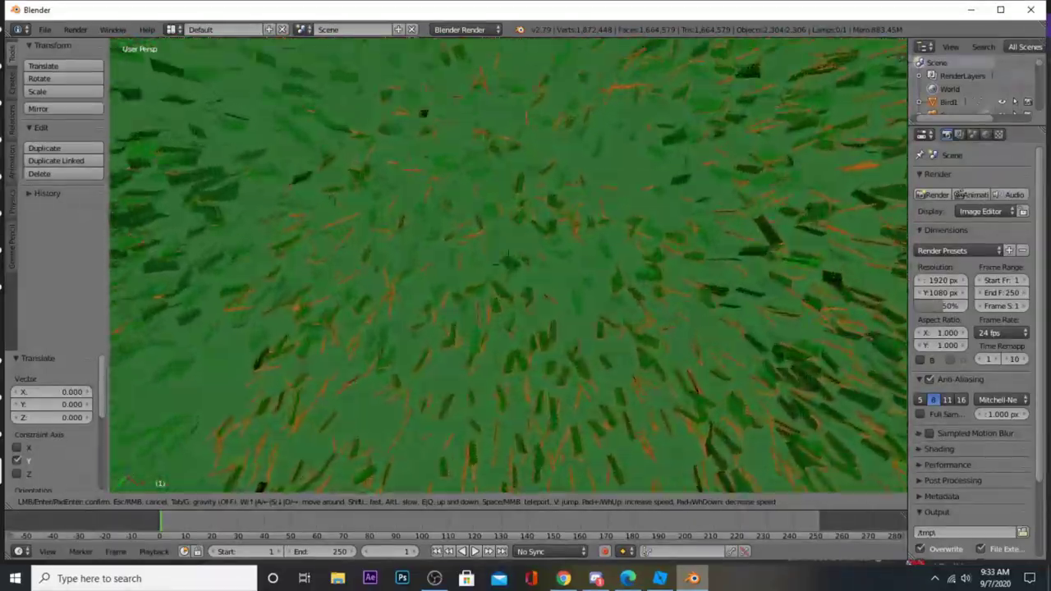
pyautogui.press('s')
pyautogui.press('s')
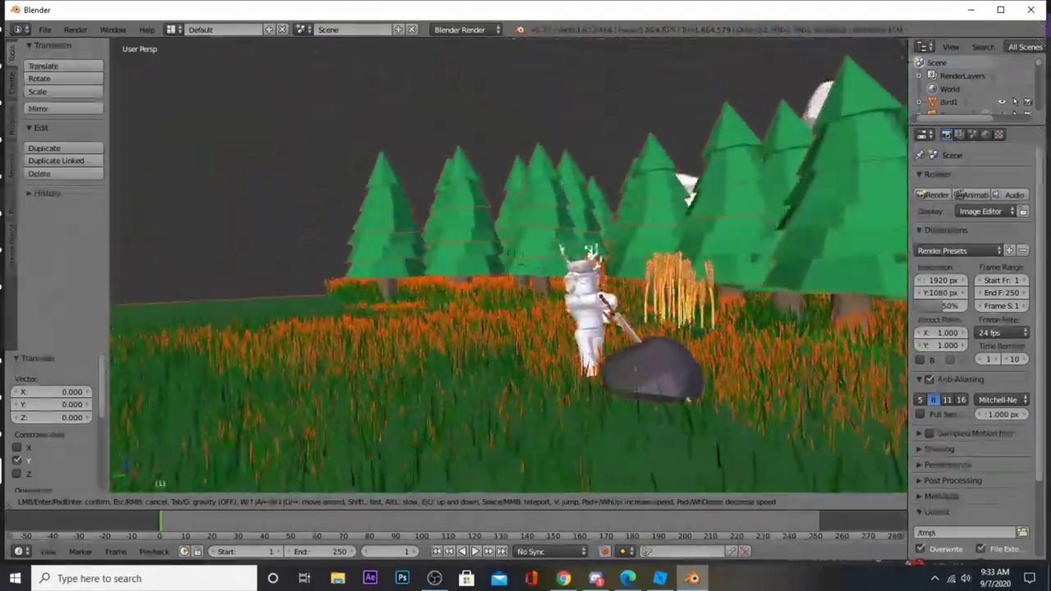
pyautogui.press('s')
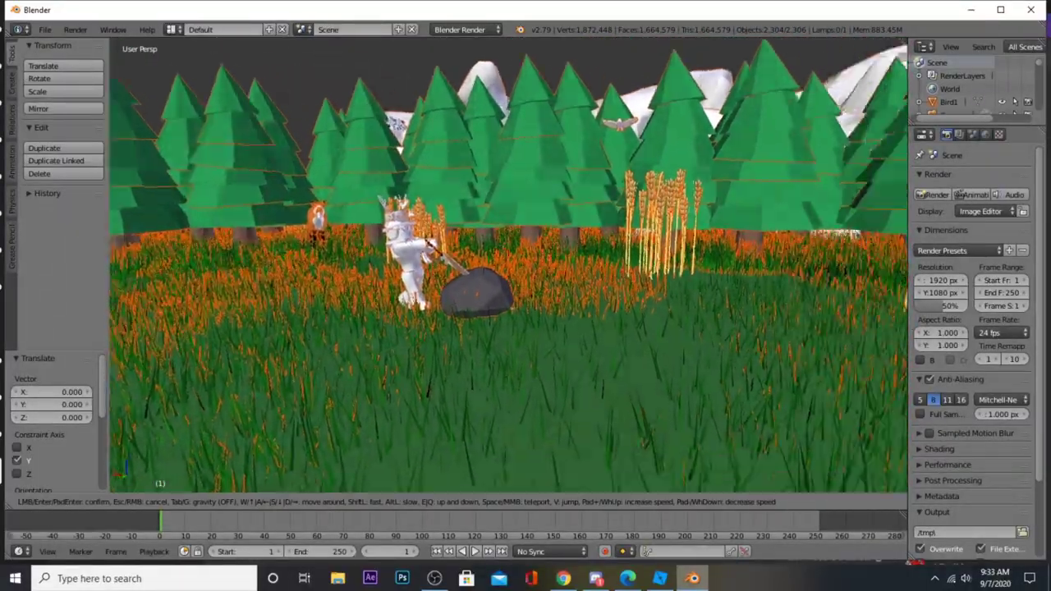
pyautogui.press('w')
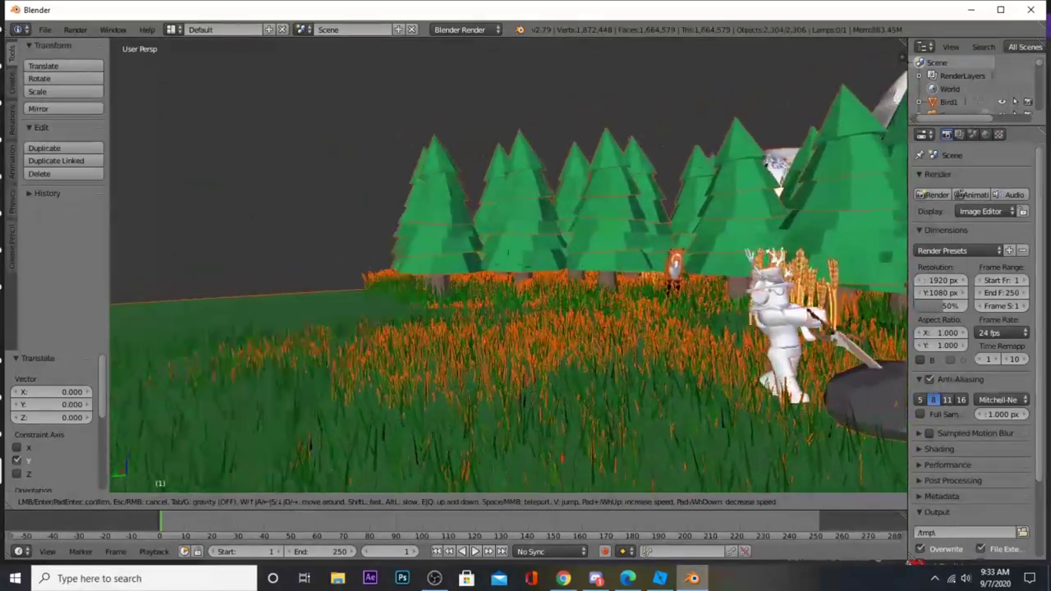
pyautogui.press('w')
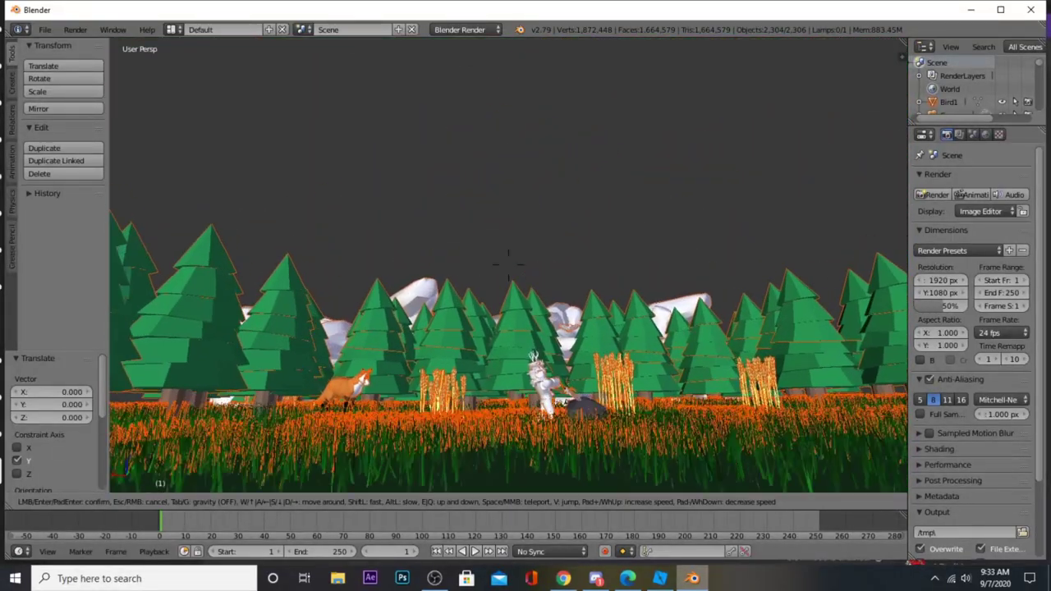
pyautogui.press('w')
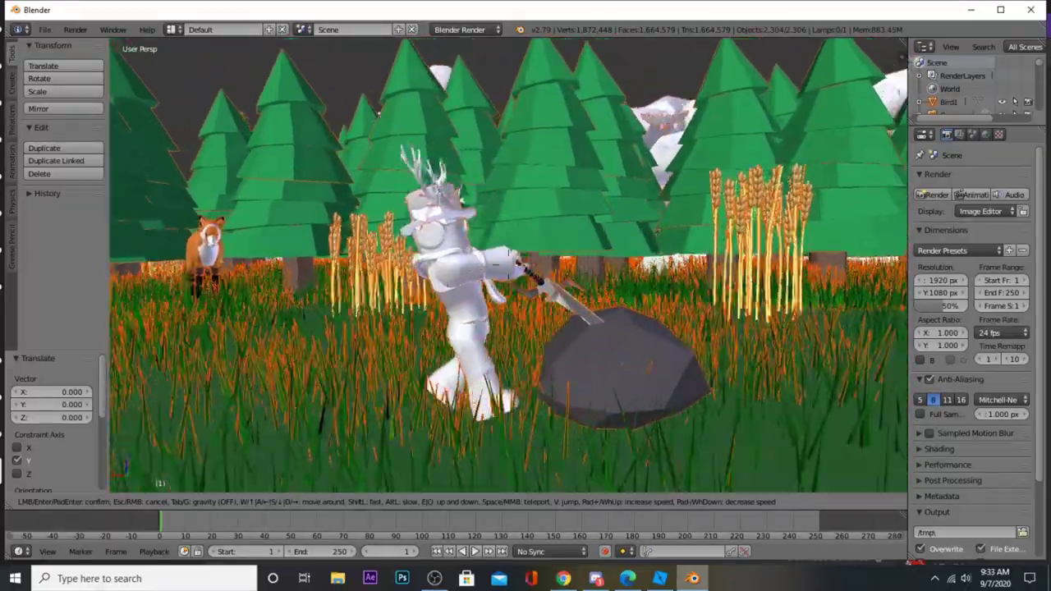
pyautogui.press('s')
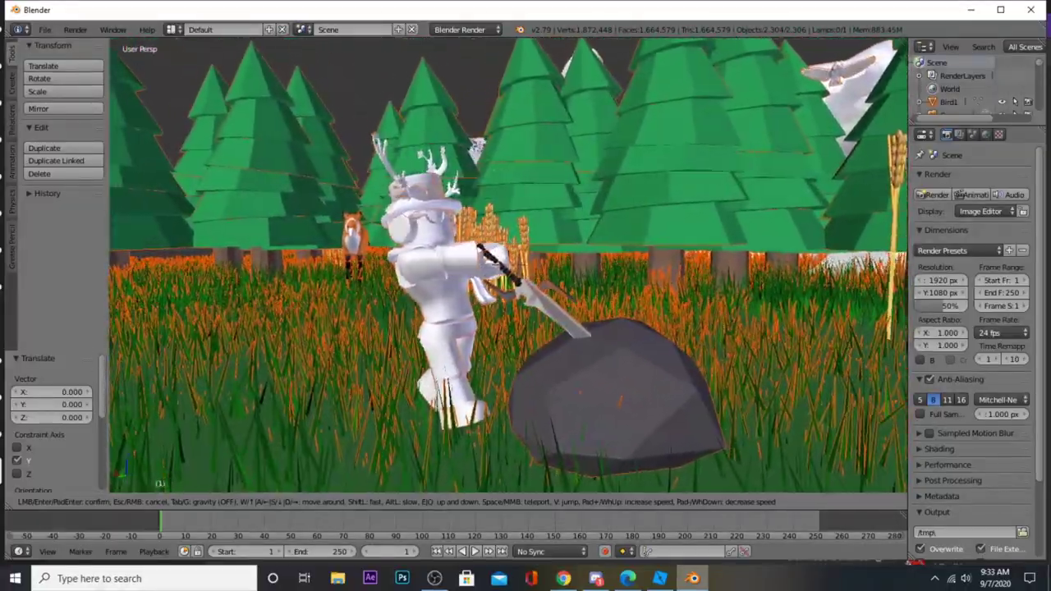
pyautogui.press('s')
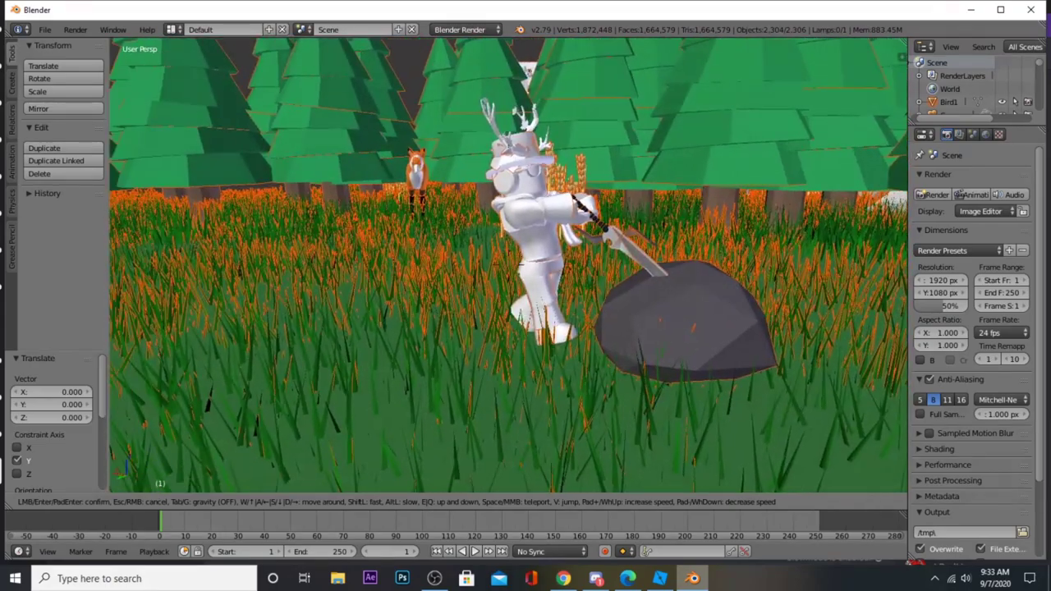
pyautogui.press('s')
pyautogui.click(508, 265)
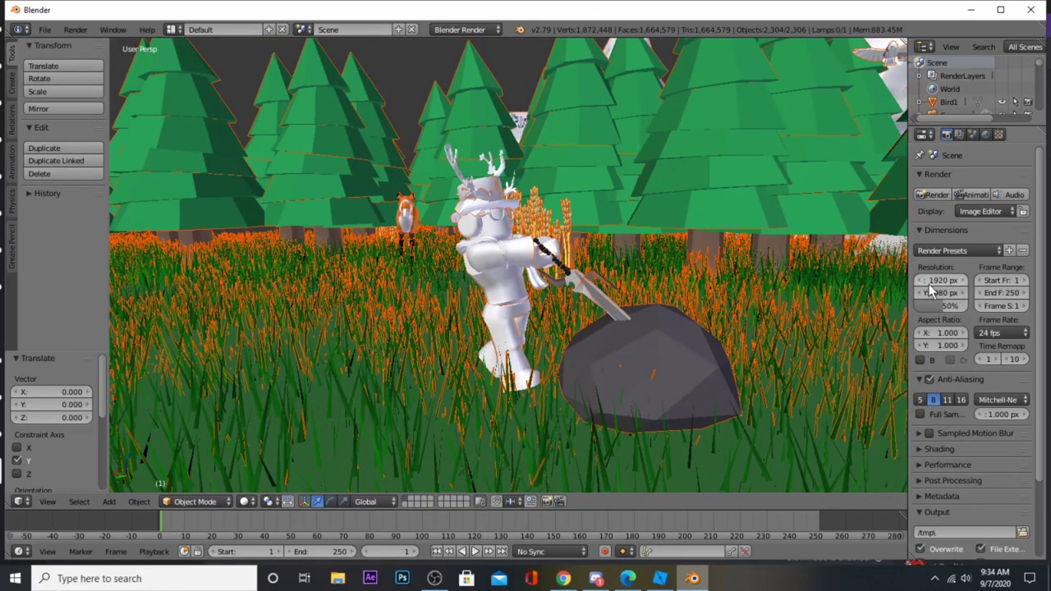
# Step: Set the render resolution scale to 100% and the frame rate to 60 fps
pyautogui.moveTo(942, 305); pyautogui.dragTo(1007, 333)
pyautogui.click(1013, 335)
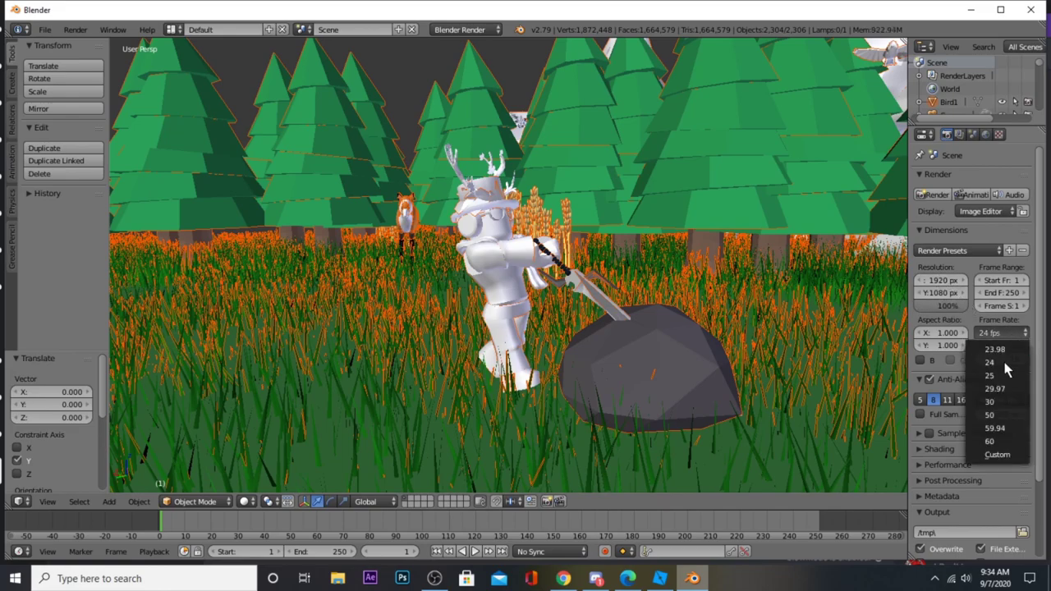
pyautogui.click(992, 442)
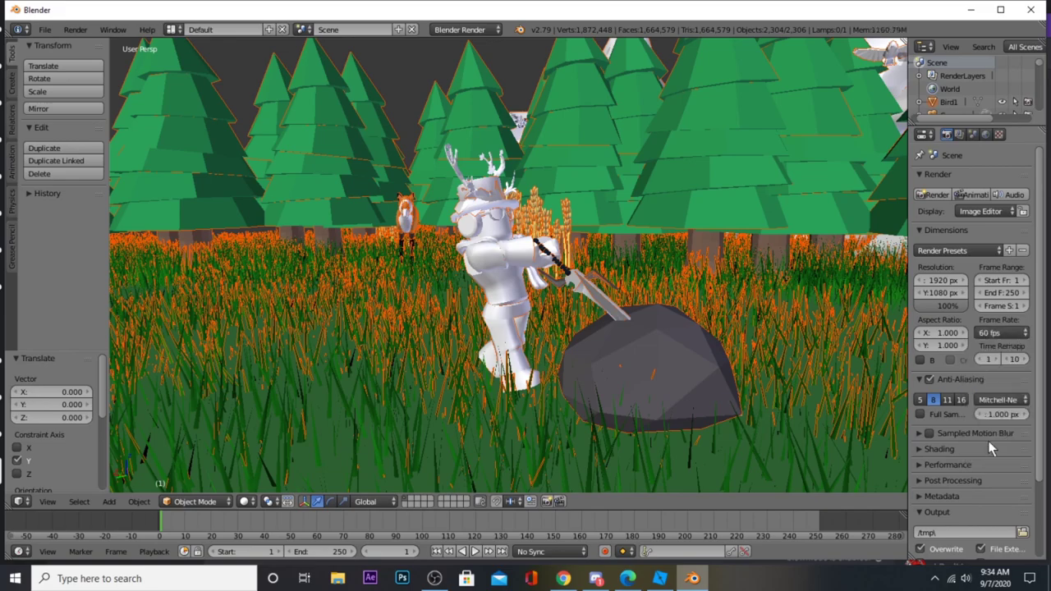
# Step: Enable Sampled Motion Blur and set the render shading's alpha mode to Transparent
pyautogui.click(944, 451)
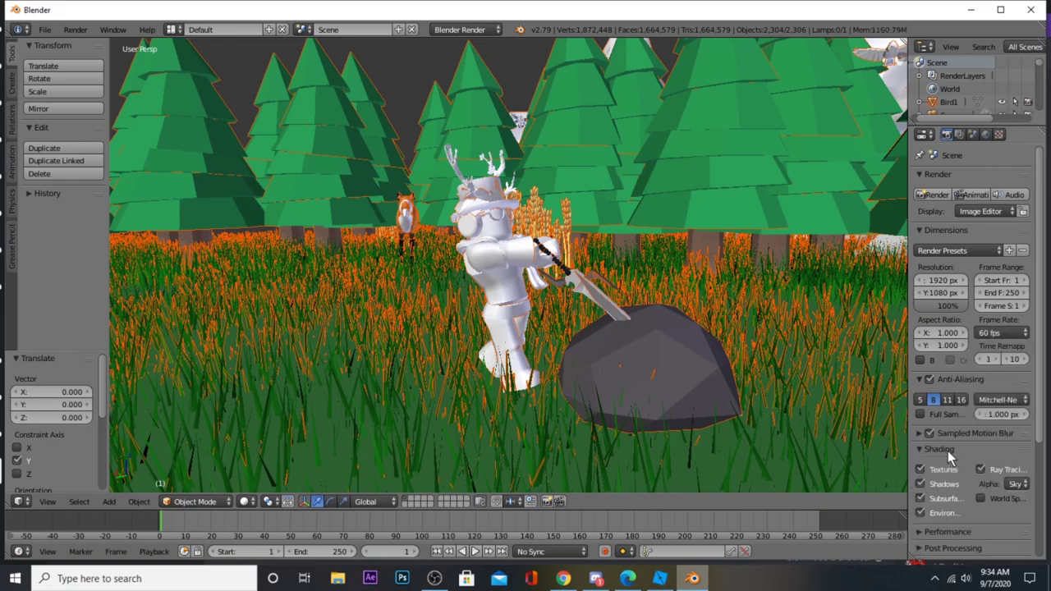
pyautogui.click(1016, 484)
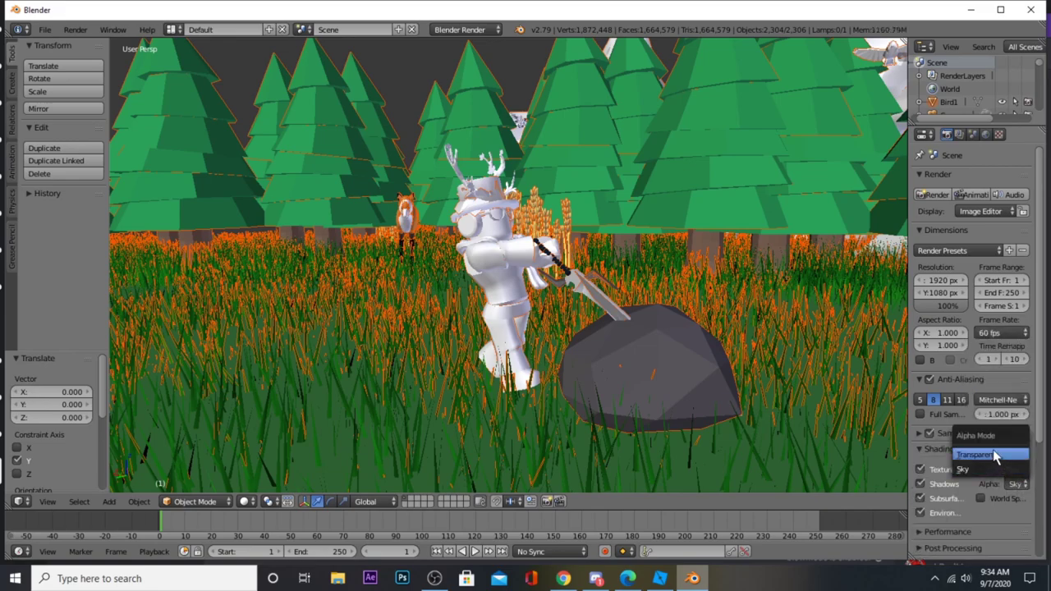
pyautogui.click(994, 455)
# Step: Turn on Textured Solid and Ambient Occlusion in the 3D viewport's shading settings
pyautogui.press('n')
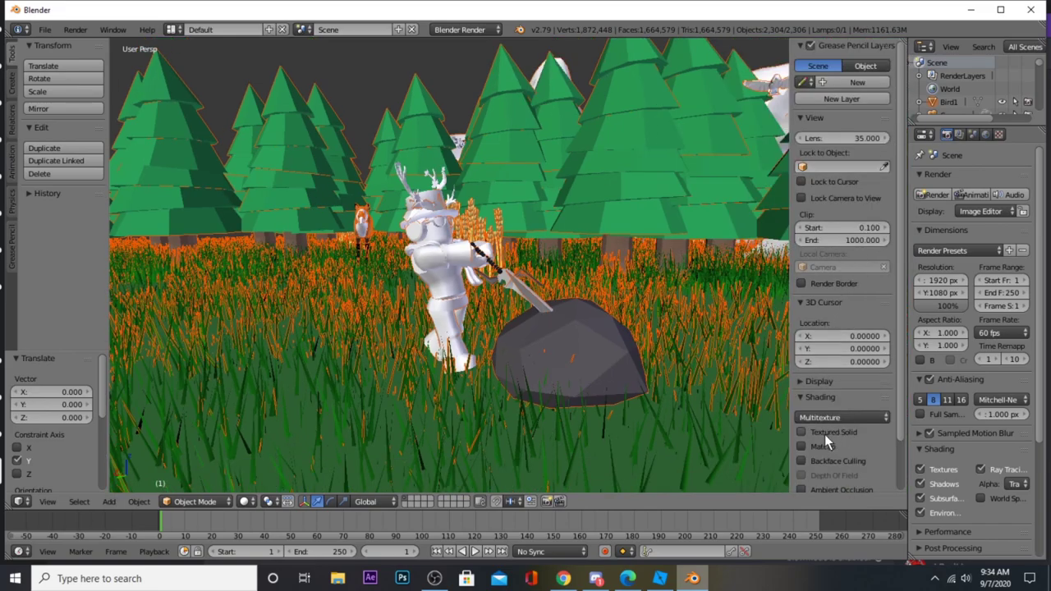
pyautogui.click(803, 433)
pyautogui.scroll(-1, 821, 437)
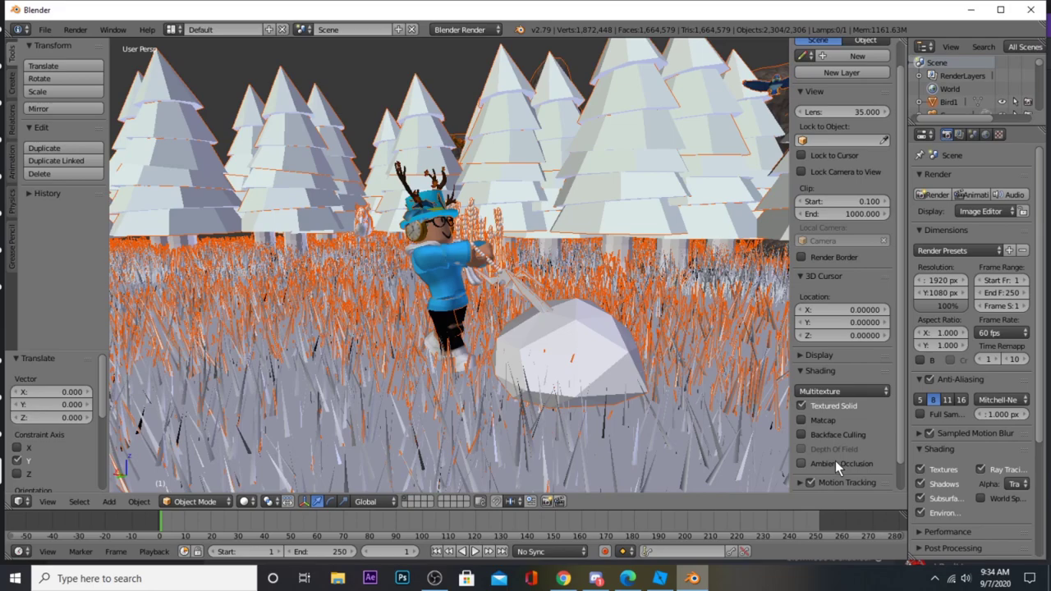
pyautogui.click(835, 462)
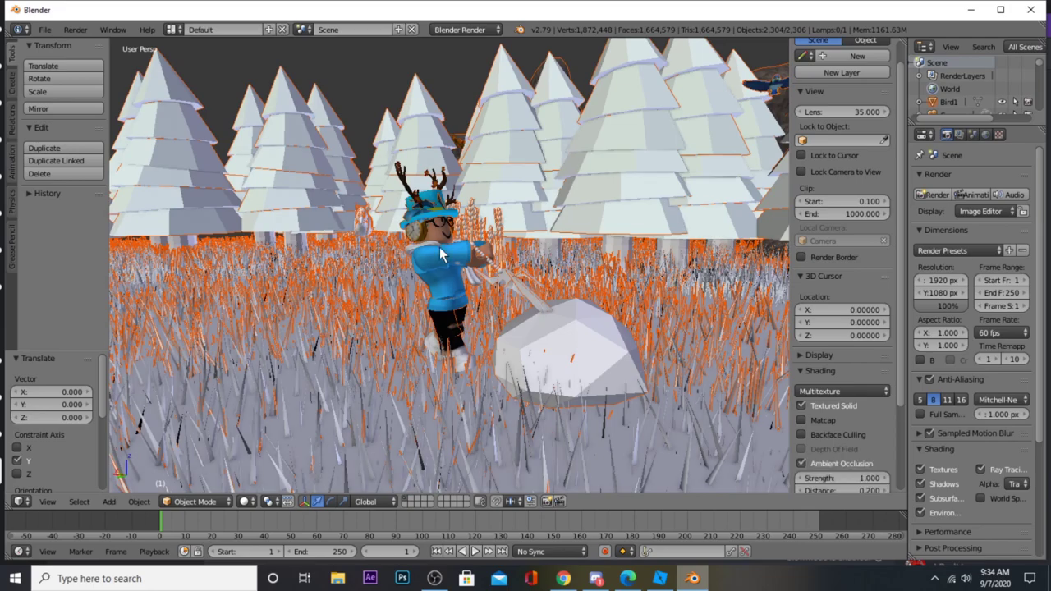
# Step: Enable Ambient Occlusion, Environment Lighting and Indirect Lighting for the world
pyautogui.click(985, 134)
pyautogui.click(929, 388)
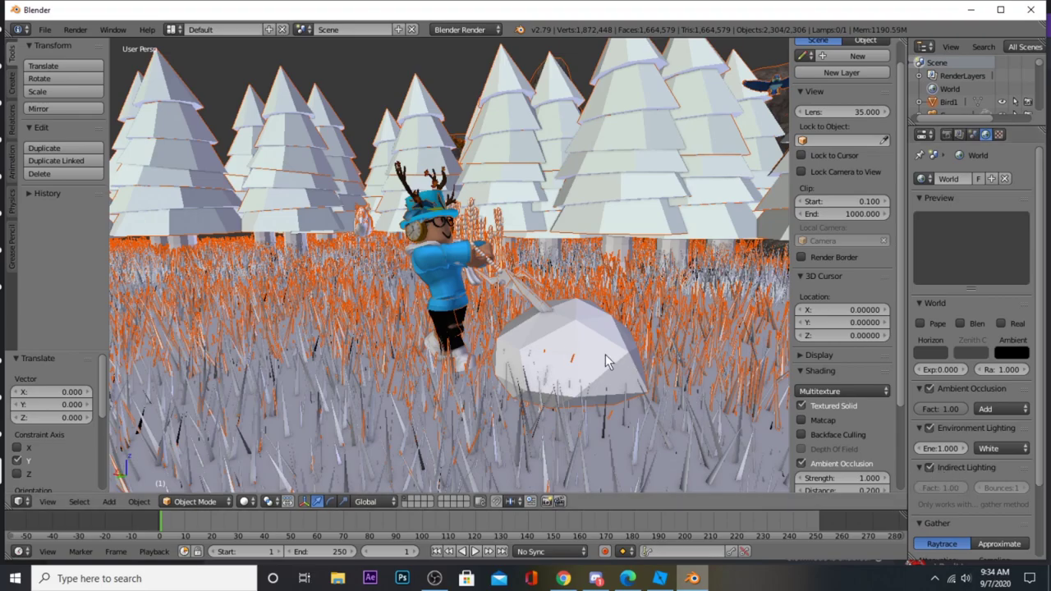
# Step: Rotate the selected scene objects freehand by about 3.28°
pyautogui.rightClick(505, 276)
pyautogui.press('r')
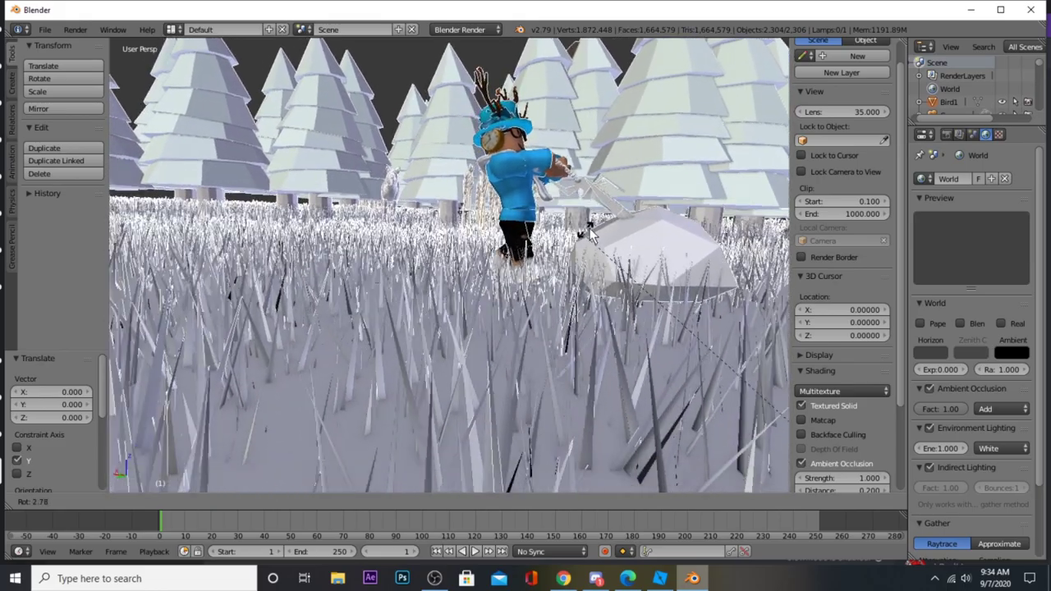
pyautogui.click(593, 229)
# Step: Get closer to the character and rotate the selected scene objects freehand by about another 1.23°
pyautogui.hotkey('shift', 'f')
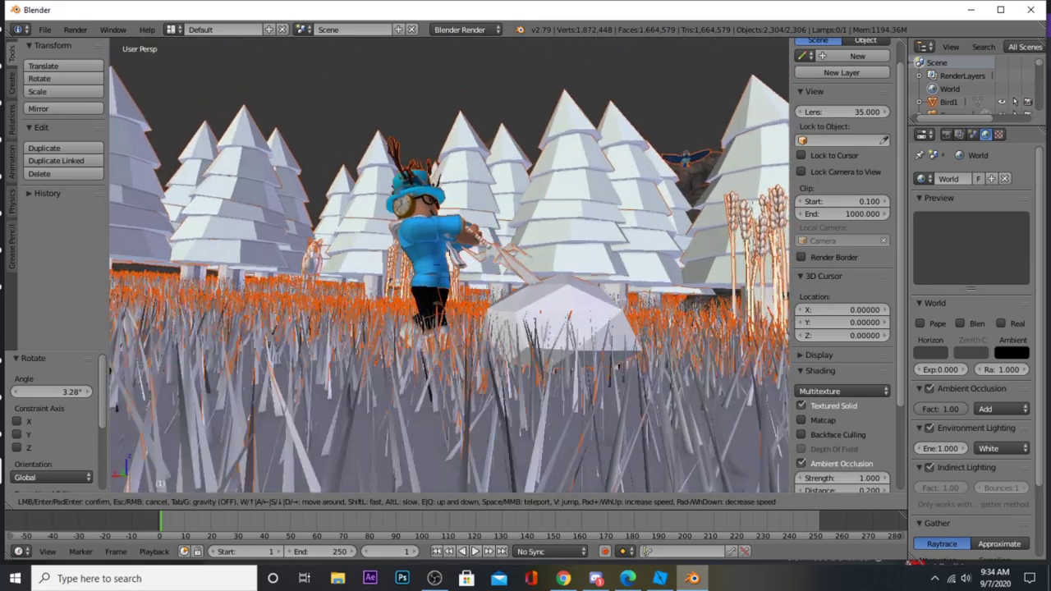
pyautogui.press('w')
pyautogui.press('Return')
pyautogui.press('r')
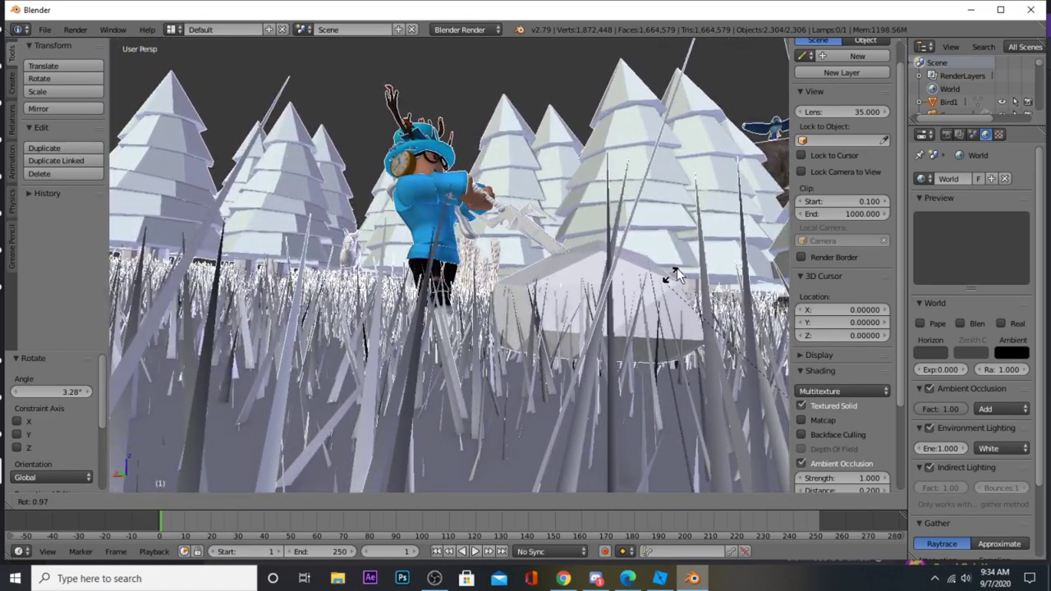
pyautogui.click(687, 261)
# Step: Fly around the character and rock to frame a low-angle shot through the grass with the trees behind
pyautogui.hotkey('shift', 'f')
pyautogui.press('d')
pyautogui.press('w')
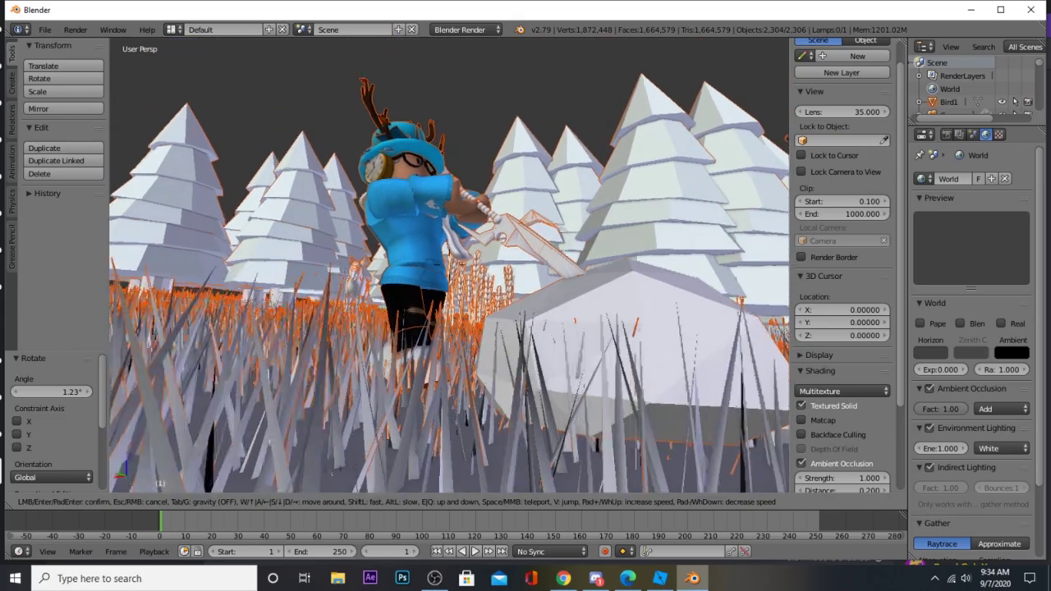
pyautogui.press('a')
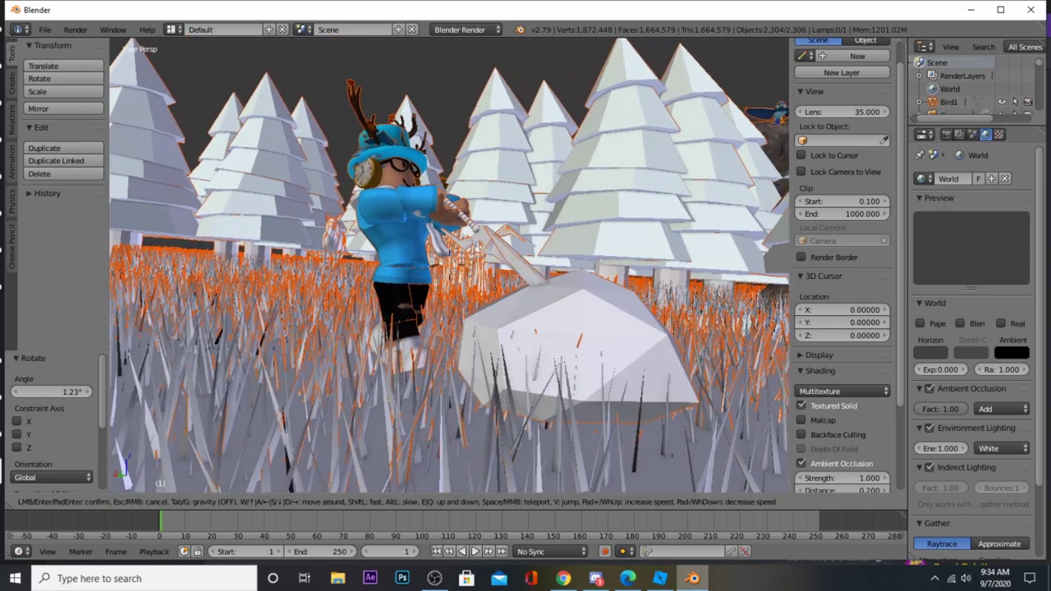
pyautogui.press('e')
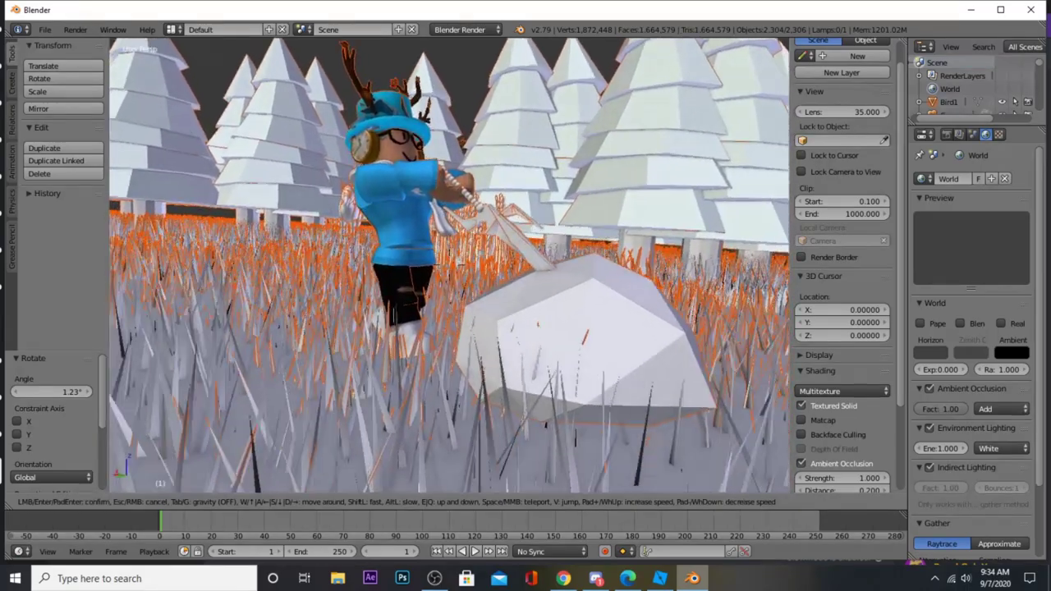
pyautogui.press('w')
pyautogui.press('s')
pyautogui.press('w')
pyautogui.press('e')
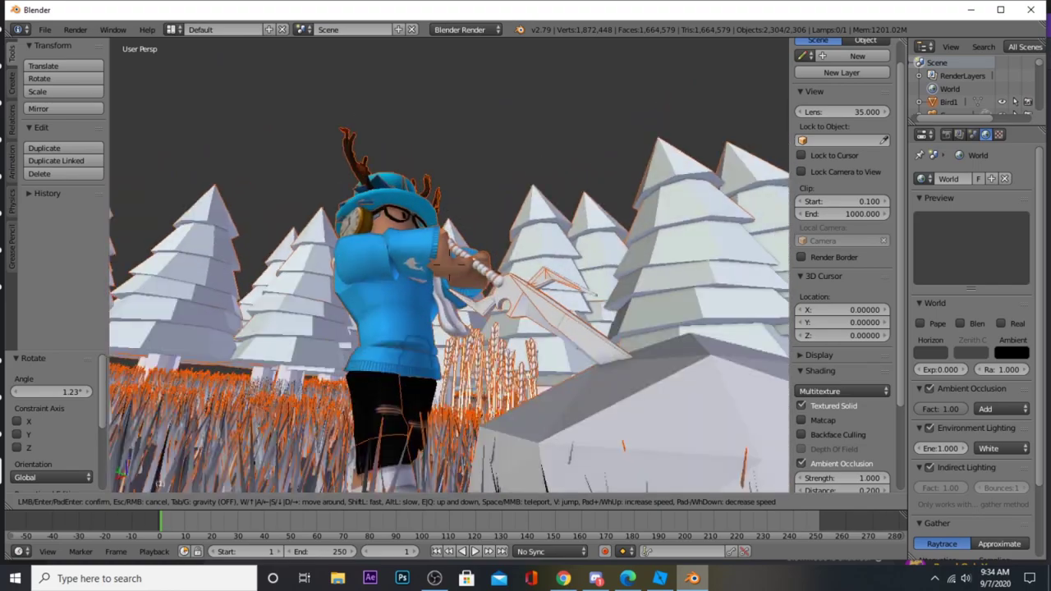
pyautogui.press('d')
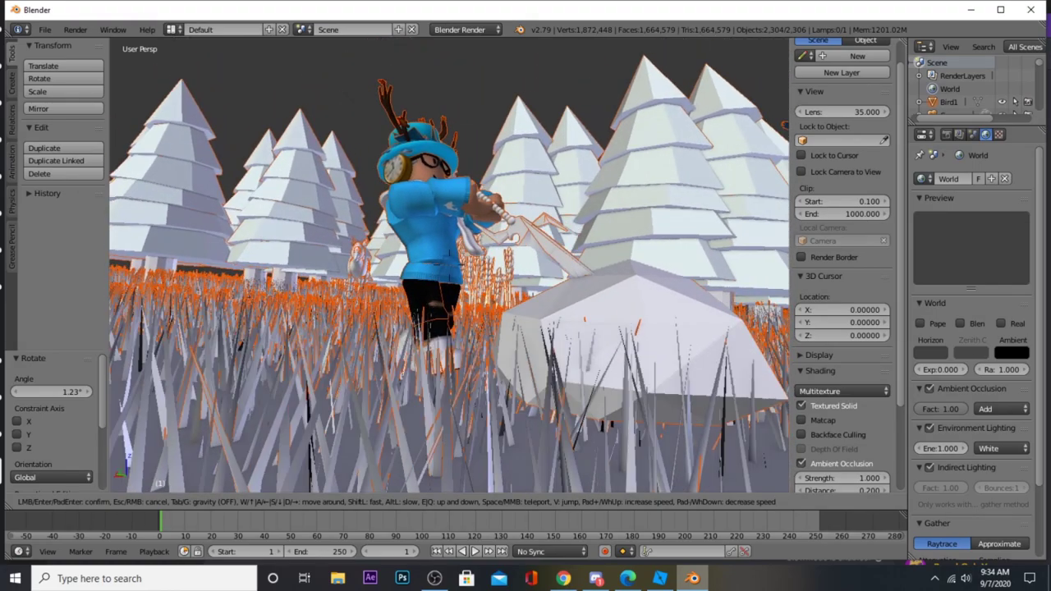
pyautogui.click(449, 265)
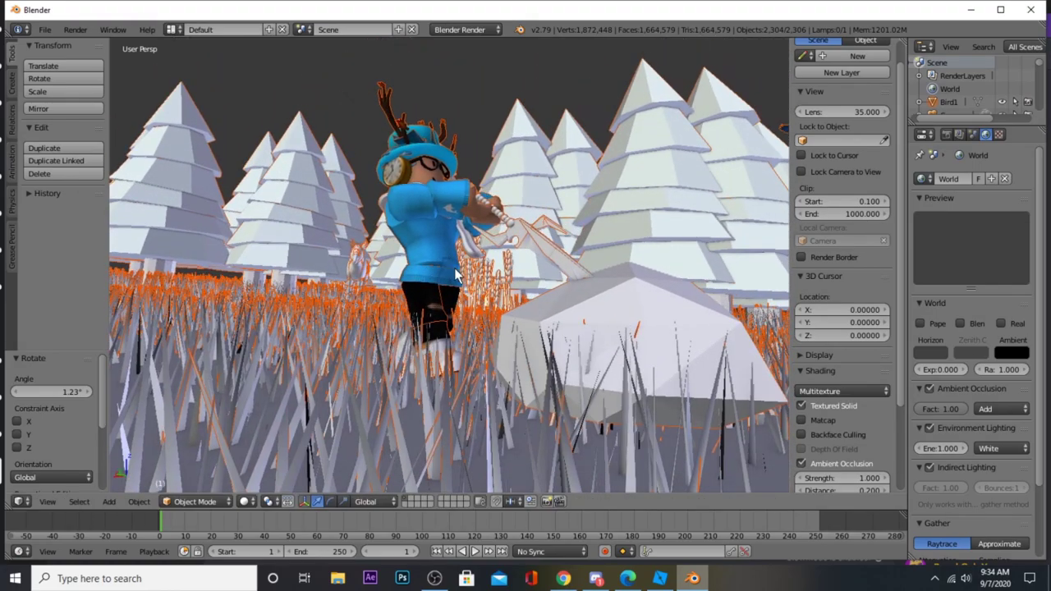
# Step: Switch to the scene camera's view and fly the camera across the forest to the character and rock
pyautogui.click(47, 502)
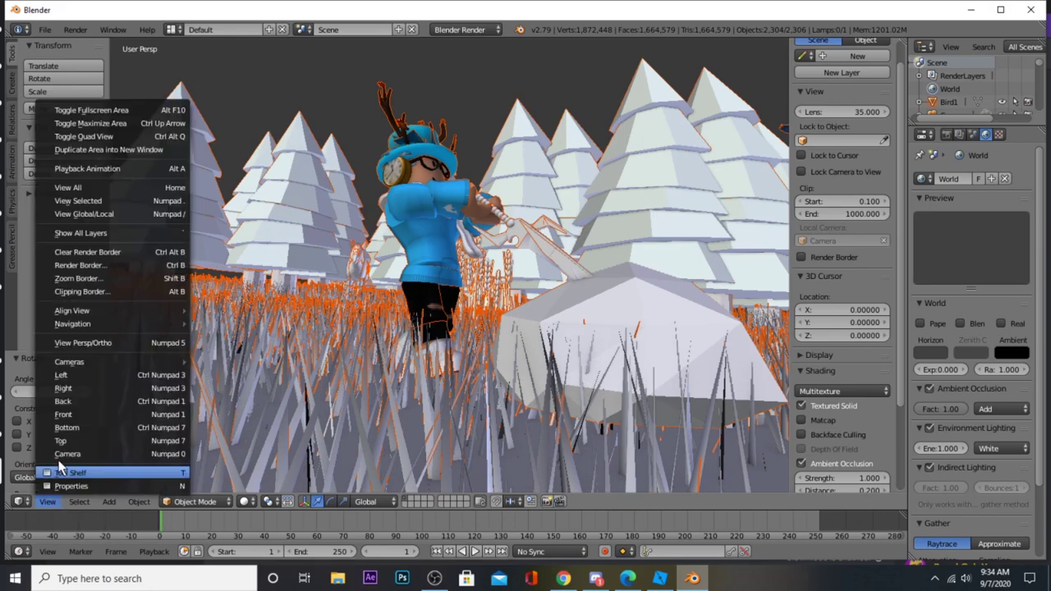
pyautogui.click(61, 456)
pyautogui.hotkey('shift', 'f')
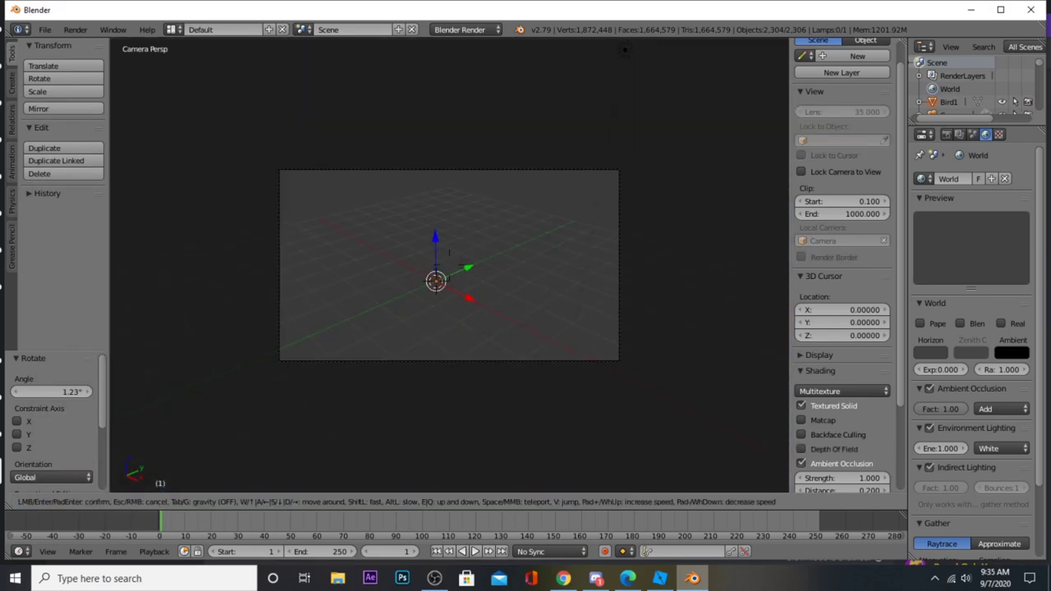
pyautogui.press('w')
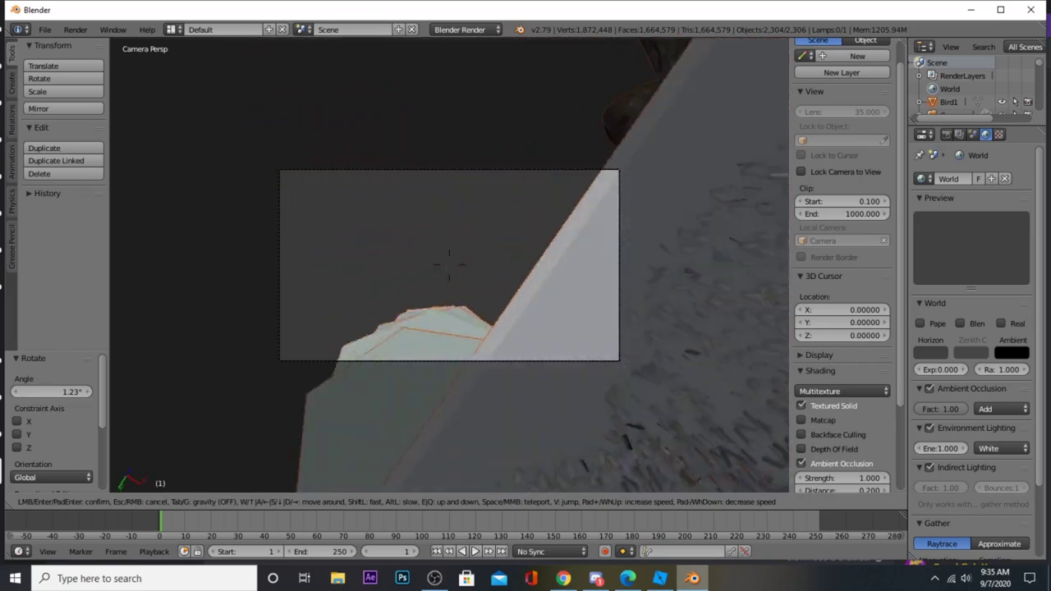
pyautogui.press('w')
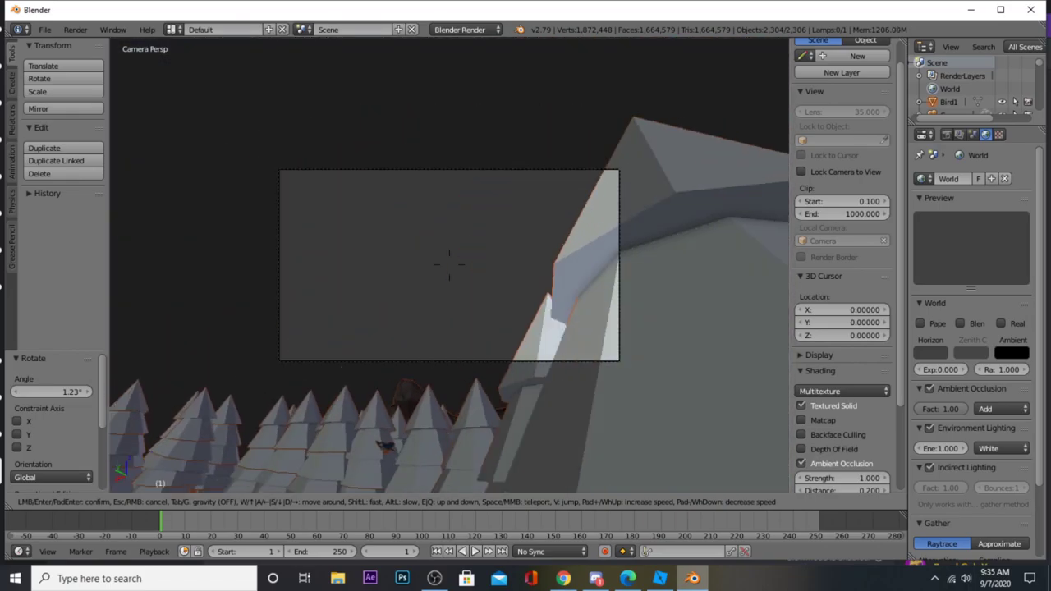
pyautogui.press('w')
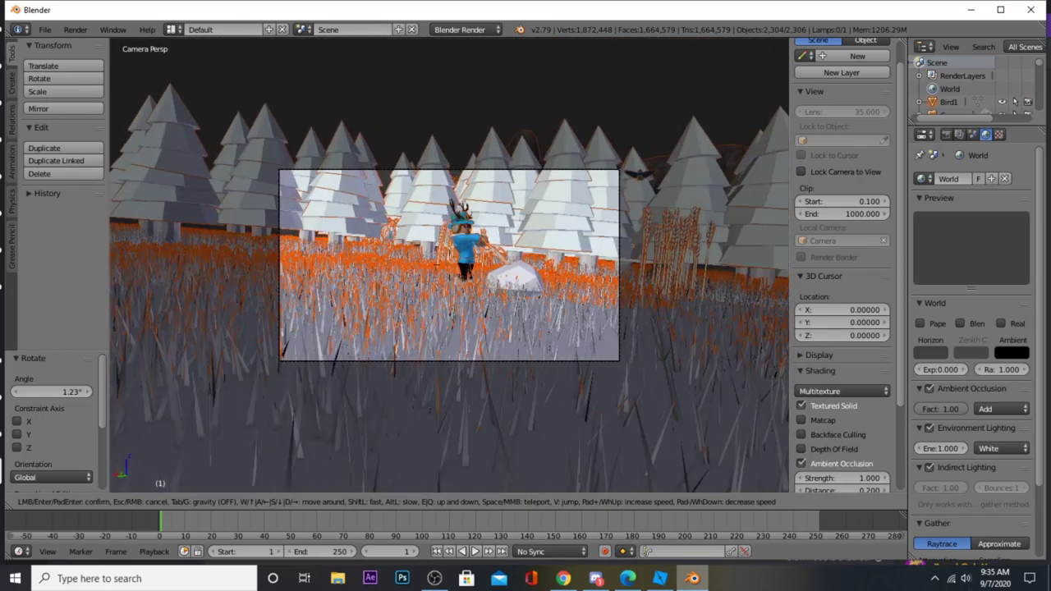
pyautogui.press('w')
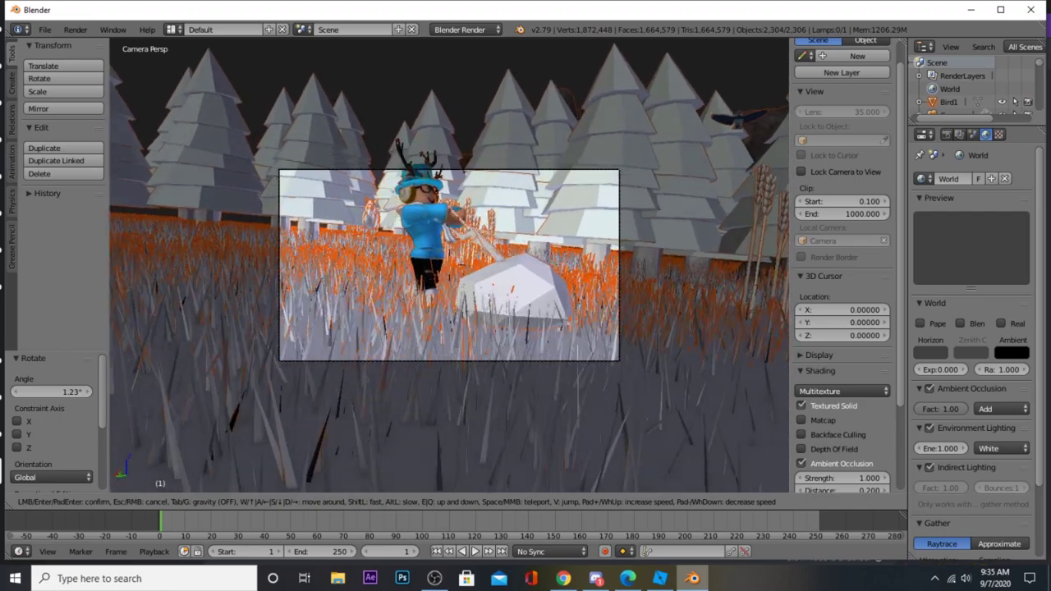
# Step: Fine-tune the camera's distance and angle to frame the character and rock in front of the trees, and keep that position
pyautogui.press('s')
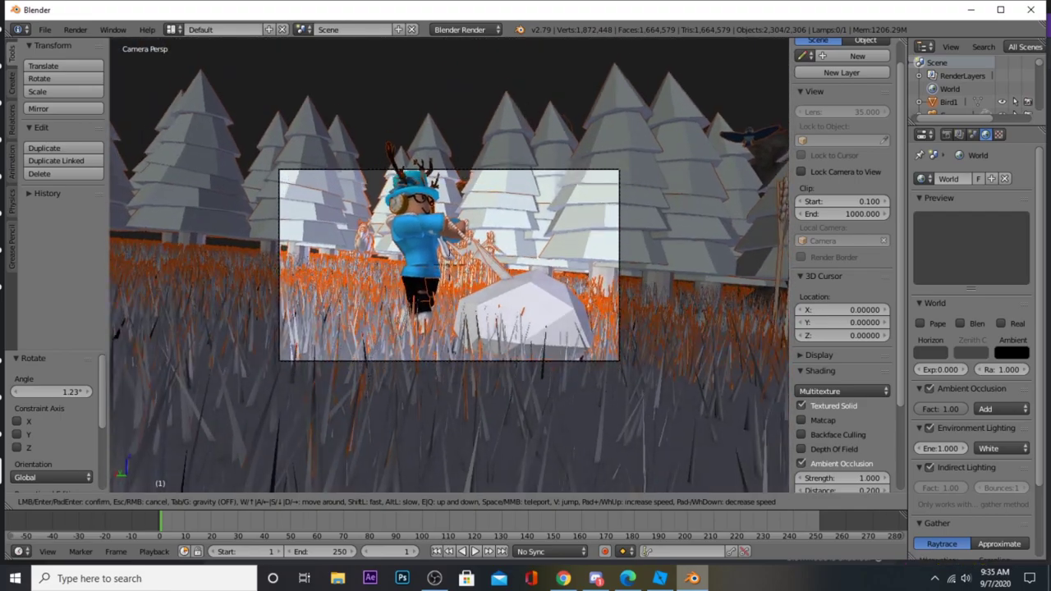
pyautogui.press('s')
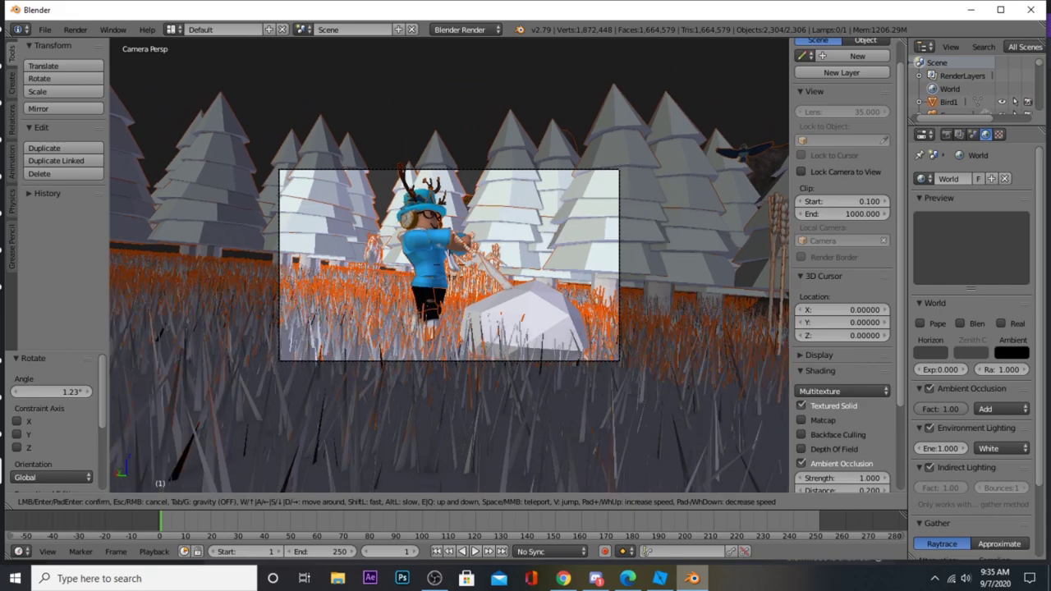
pyautogui.press('d')
pyautogui.press('w')
pyautogui.press('w')
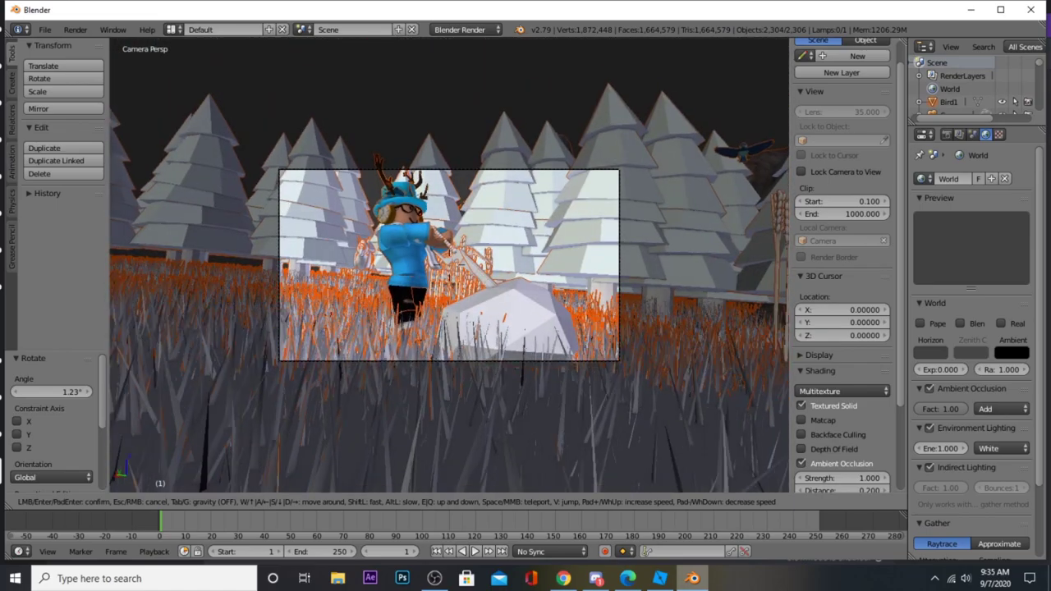
pyautogui.press('s')
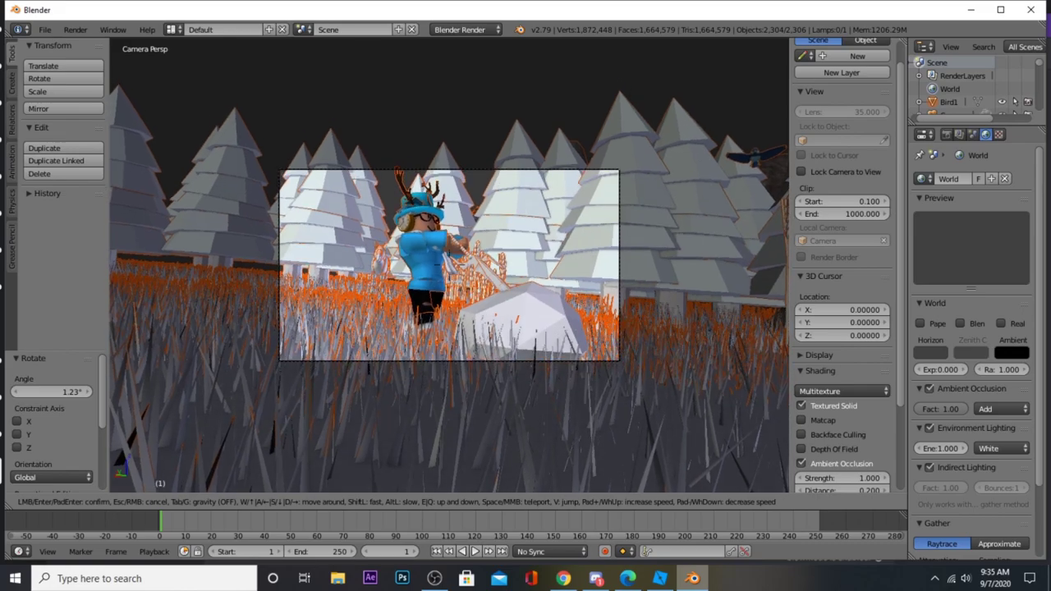
pyautogui.click(689, 187)
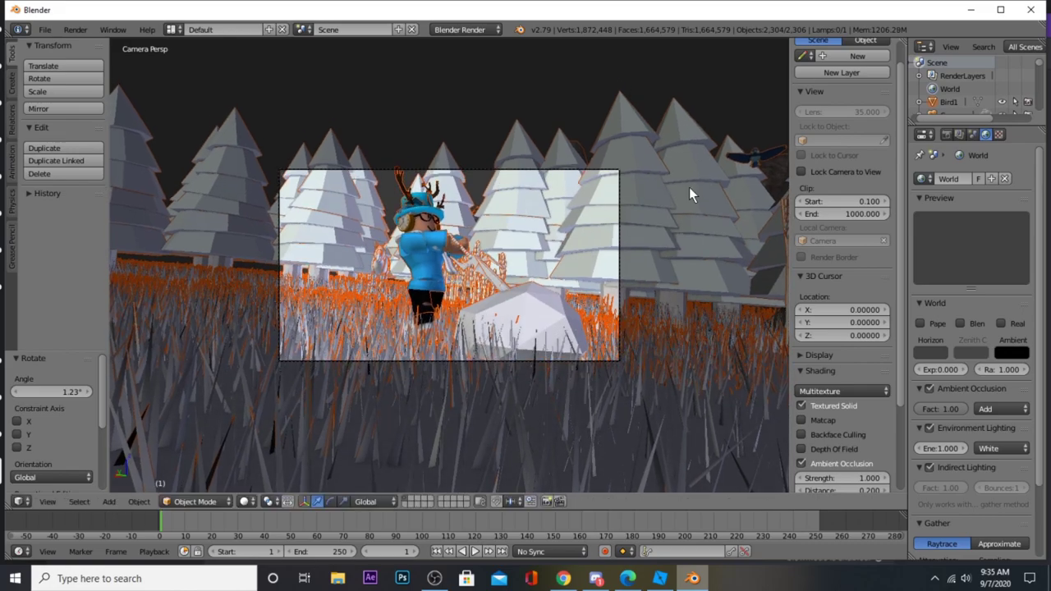
# Step: Render the camera shot and save the image in Downloads as "sharkfearless tutorial render.png"
pyautogui.click(947, 135)
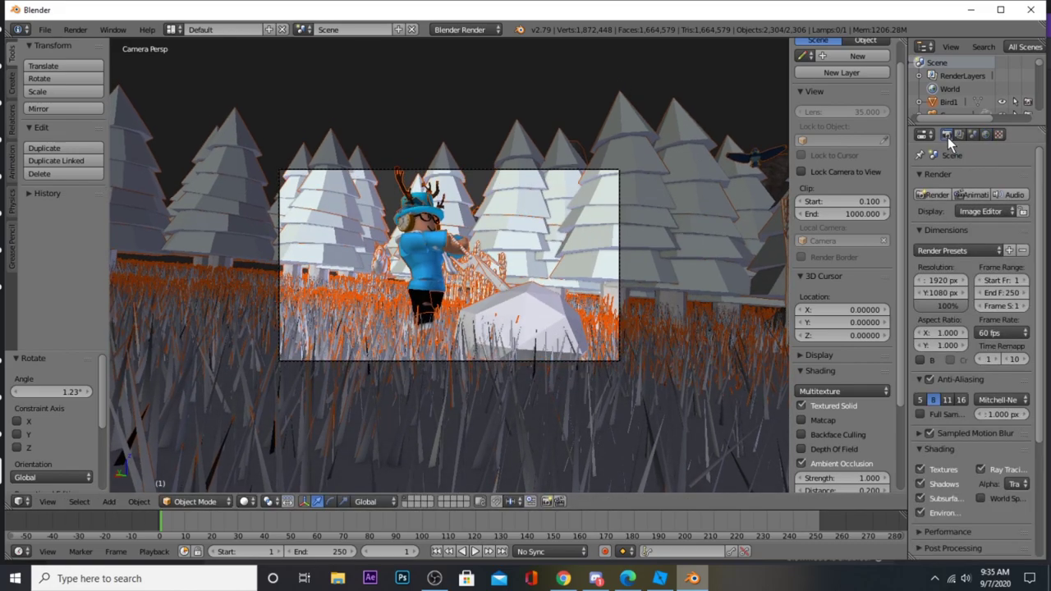
pyautogui.click(932, 194)
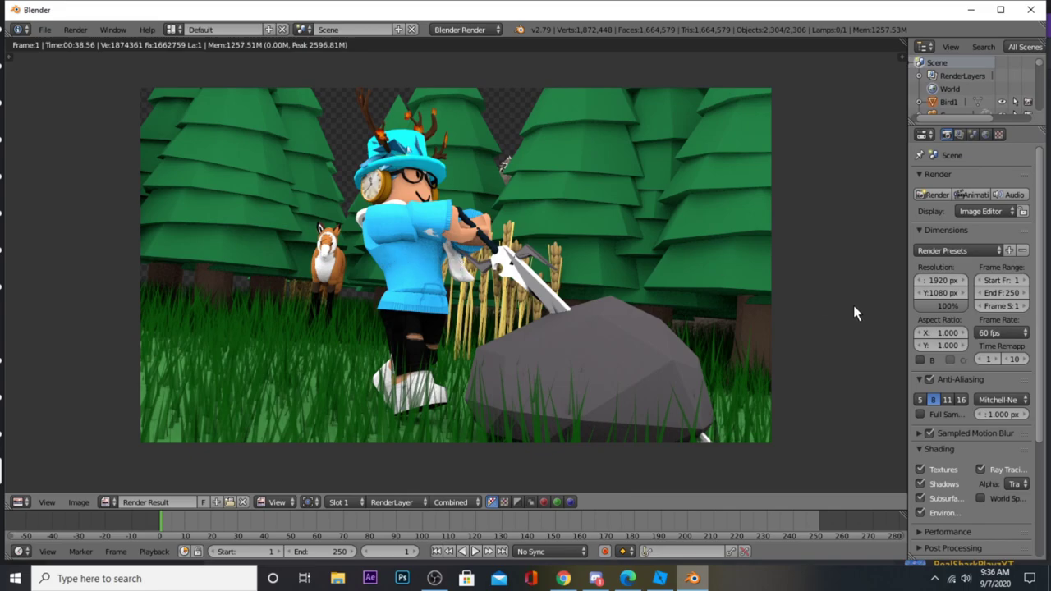
pyautogui.click(79, 502)
pyautogui.click(79, 502)
pyautogui.click(78, 502)
pyautogui.click(107, 421)
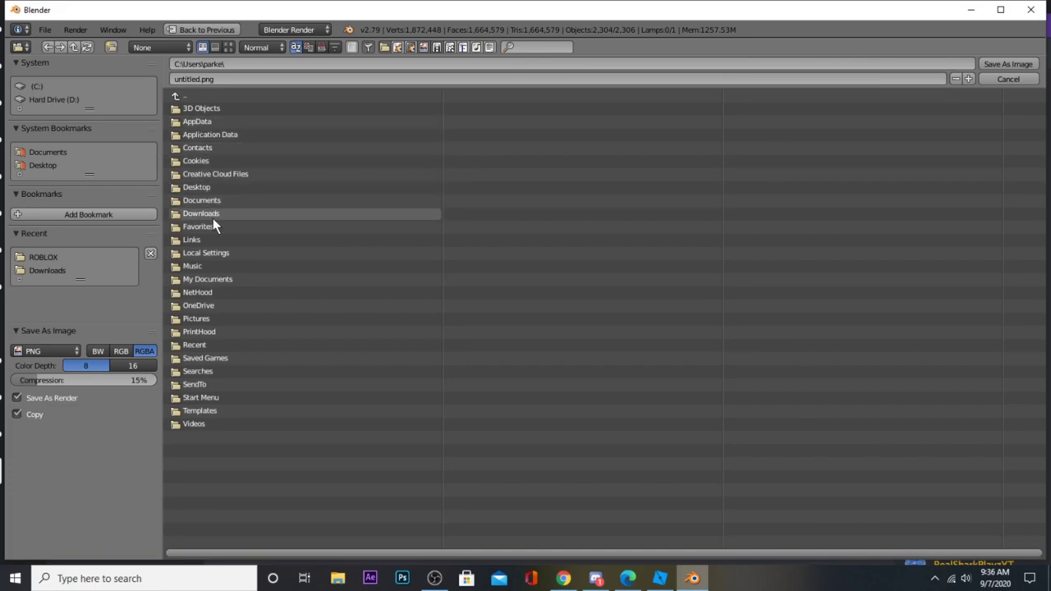
pyautogui.click(213, 219)
pyautogui.click(224, 77)
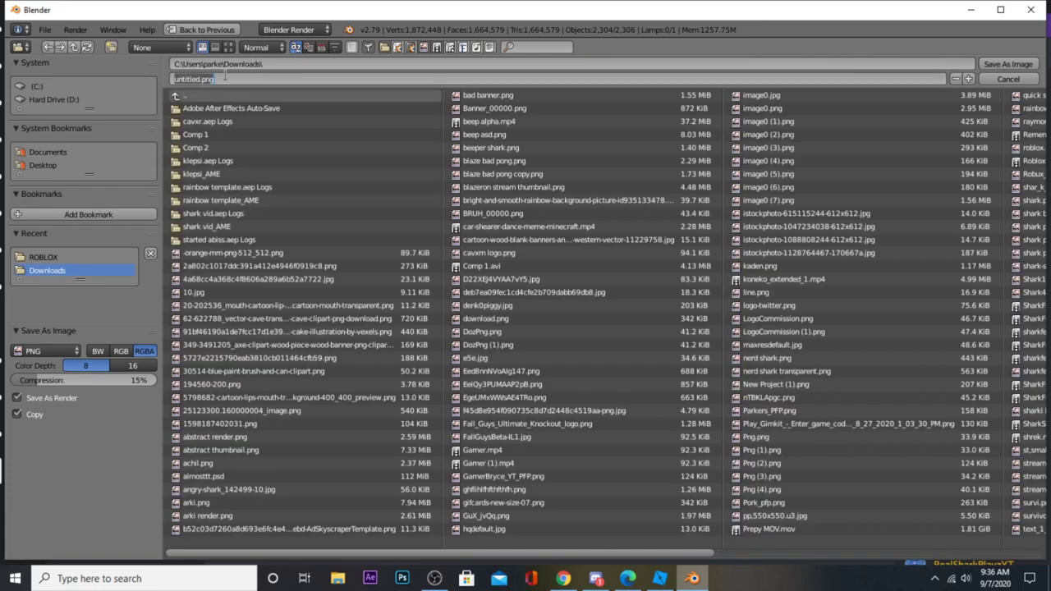
pyautogui.write('sharkfearless tutorial')
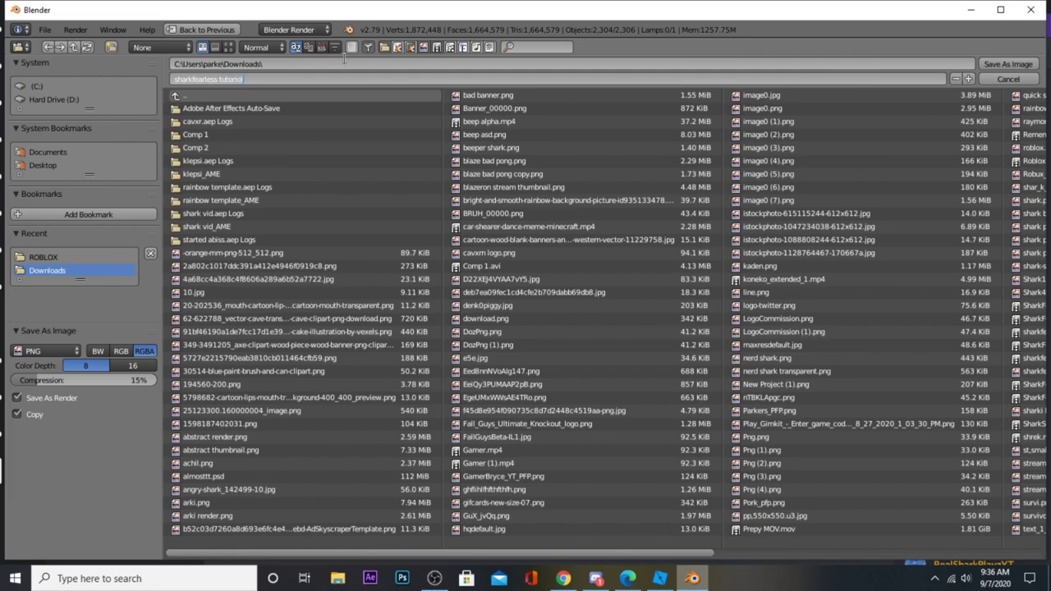
pyautogui.write('render')
pyautogui.press('Return')
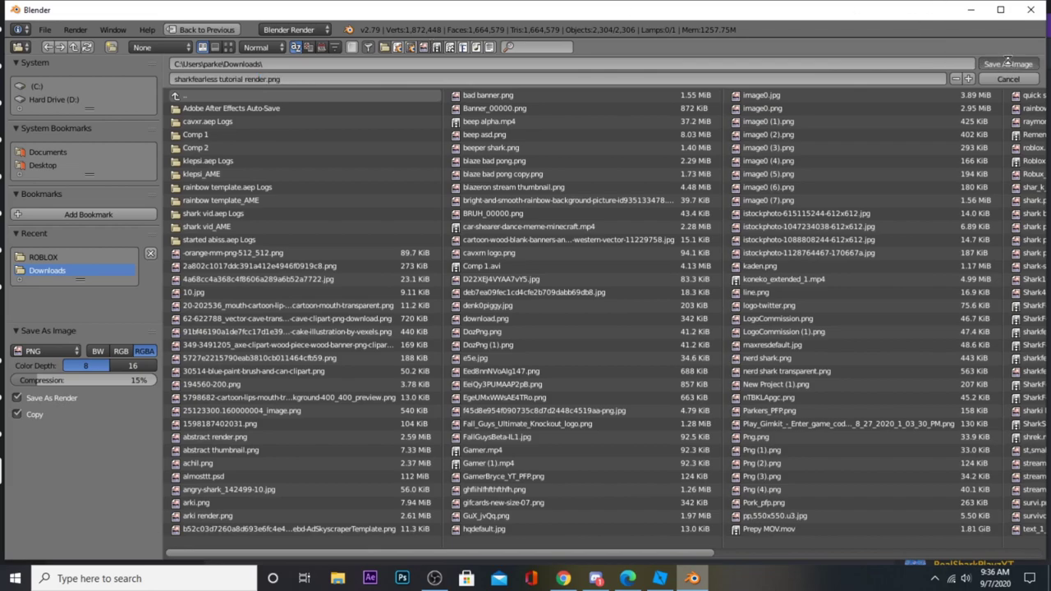
pyautogui.click(1007, 63)
# Step: Close Blender and launch Adobe Photoshop 2020
pyautogui.click(1030, 10)
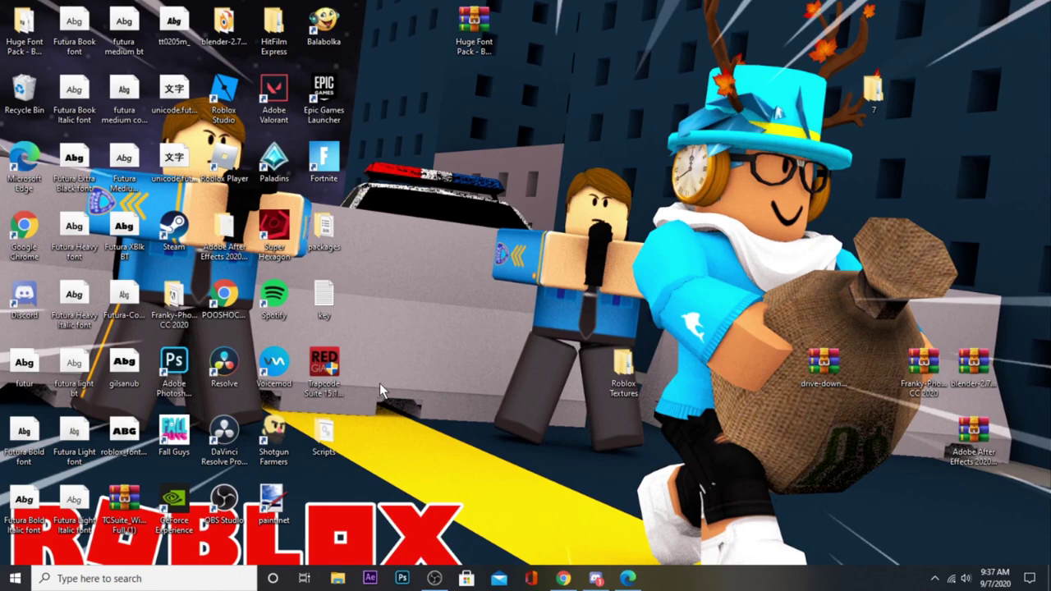
pyautogui.click(149, 579)
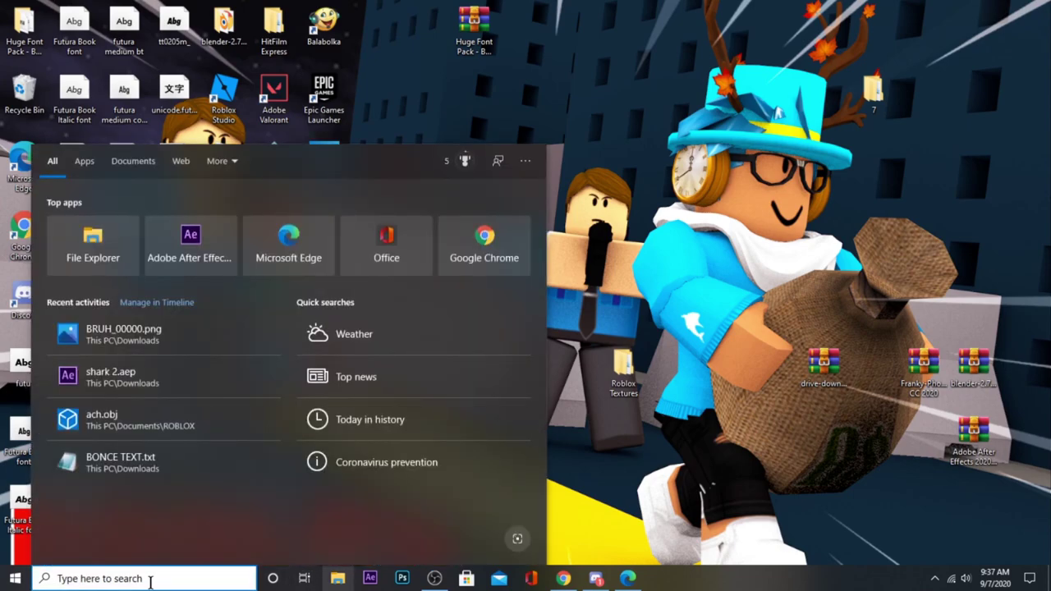
pyautogui.write('pho')
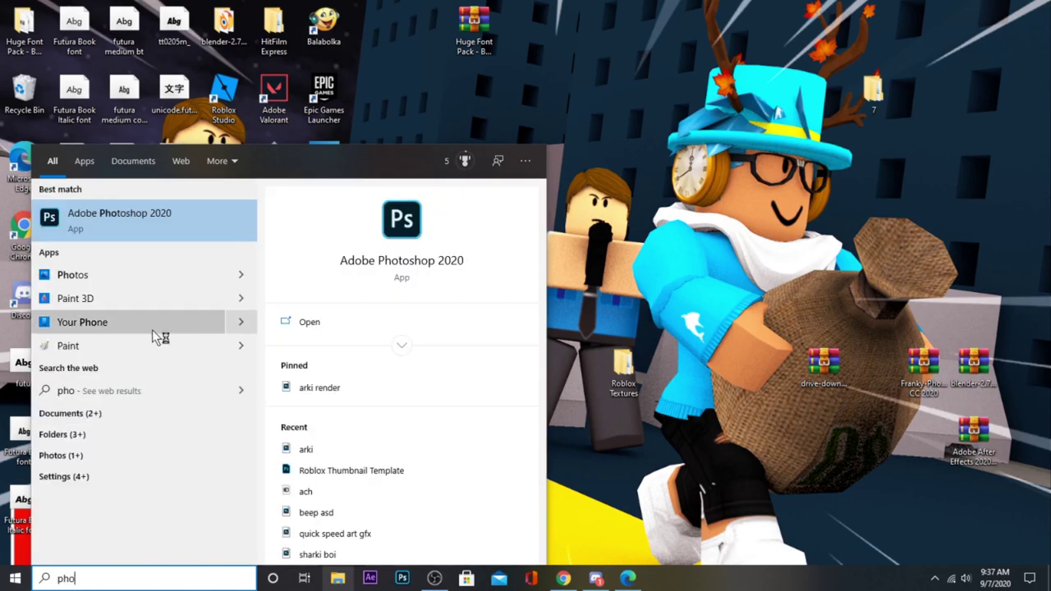
pyautogui.click(153, 225)
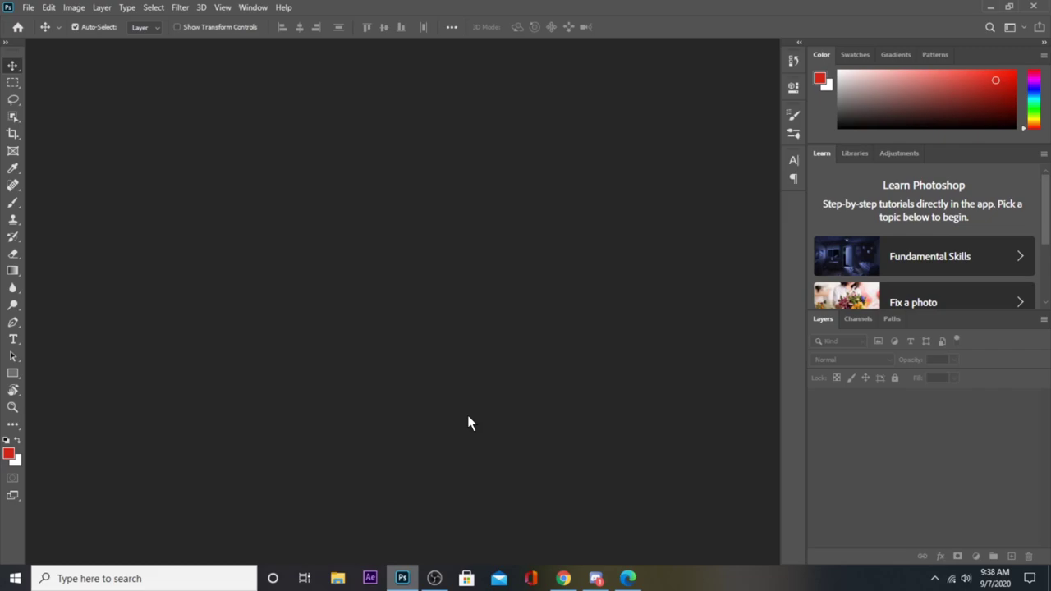
# Step: Open the Roblox Thumbnail Template file from the Downloads folder
pyautogui.click(28, 8)
pyautogui.click(37, 31)
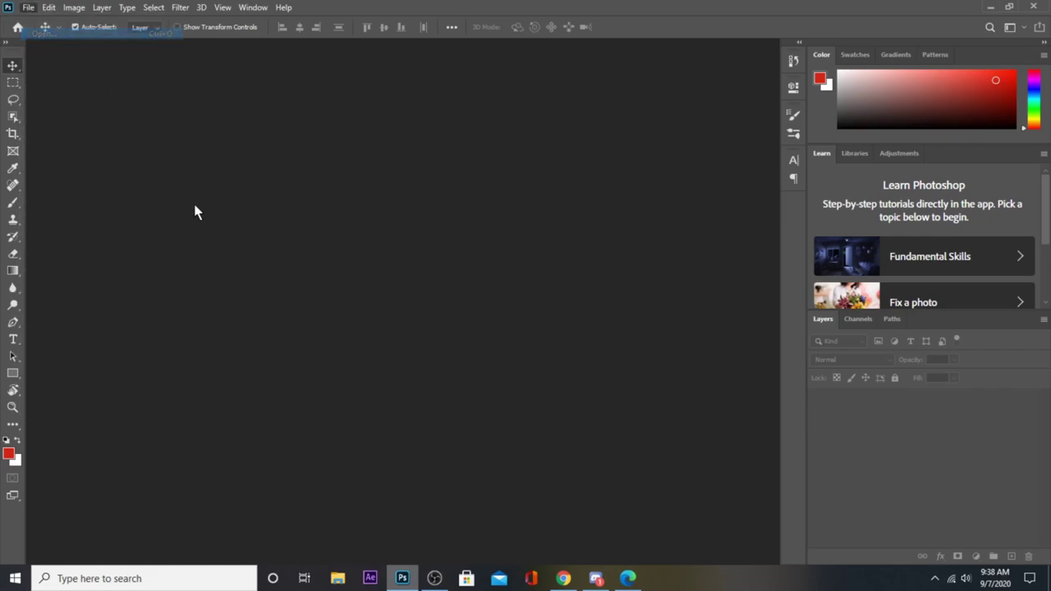
pyautogui.scroll(-15, 204, 177)
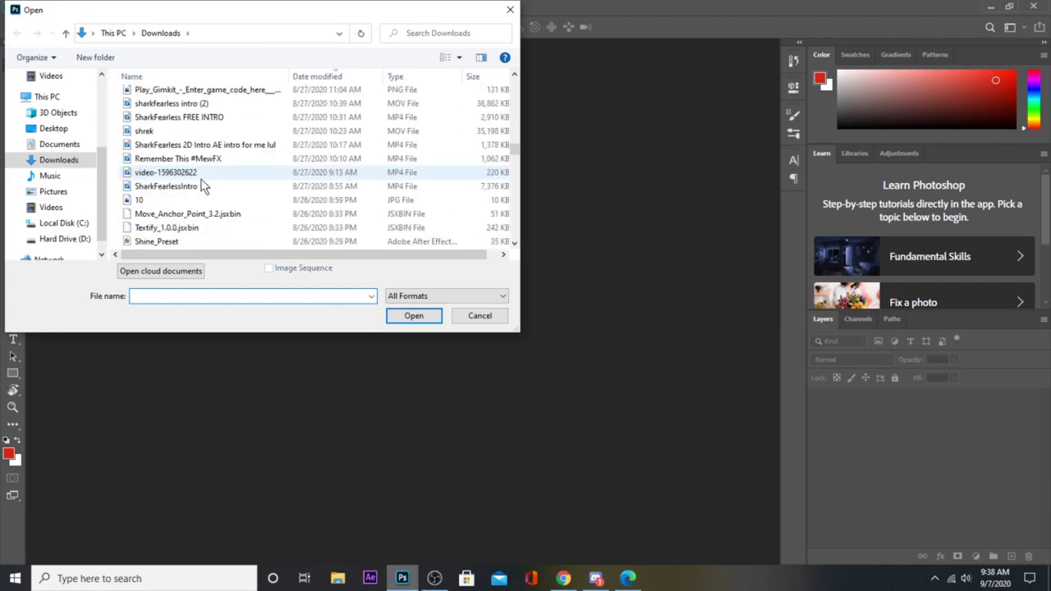
pyautogui.scroll(-15, 202, 187)
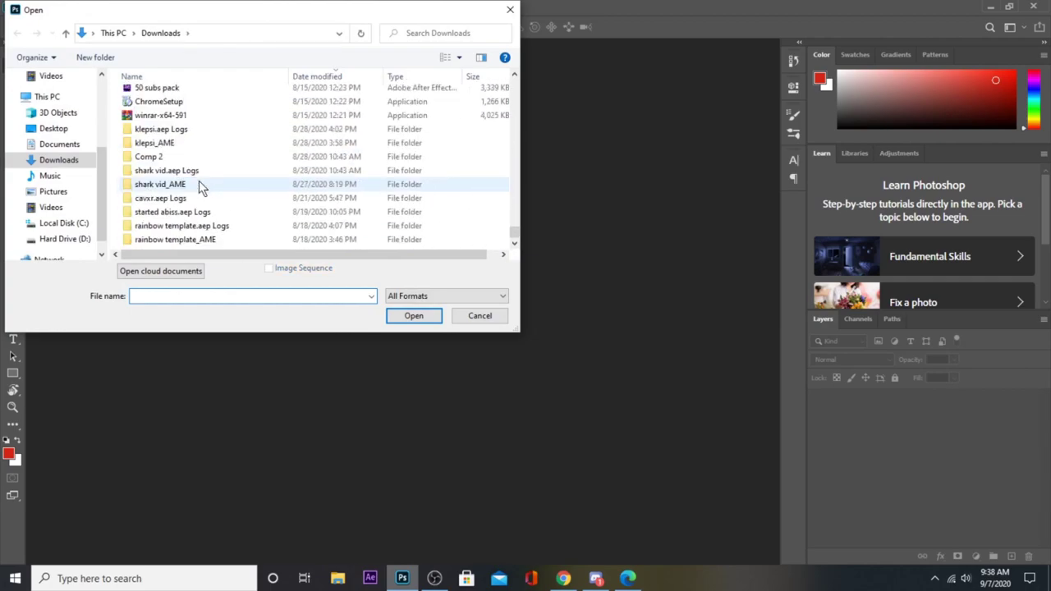
pyautogui.scroll(4, 198, 181)
pyautogui.scroll(-3, 199, 185)
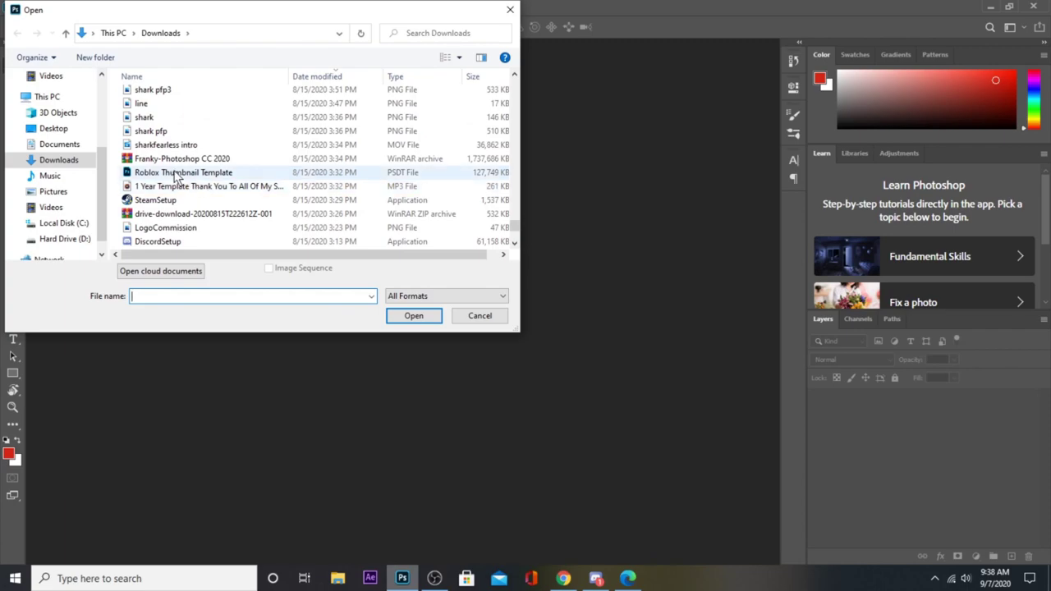
pyautogui.doubleClick(150, 174)
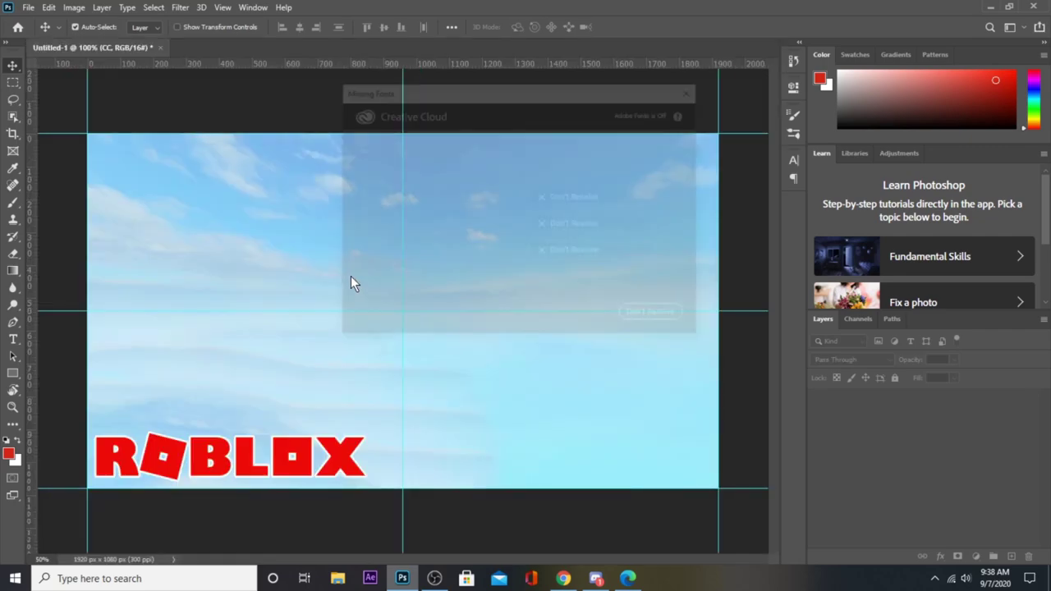
# Step: Replace the template's missing Burbank and Futura fonts with Myriad Pro Regular
pyautogui.moveTo(398, 98); pyautogui.dragTo(392, 125)
pyautogui.click(534, 222)
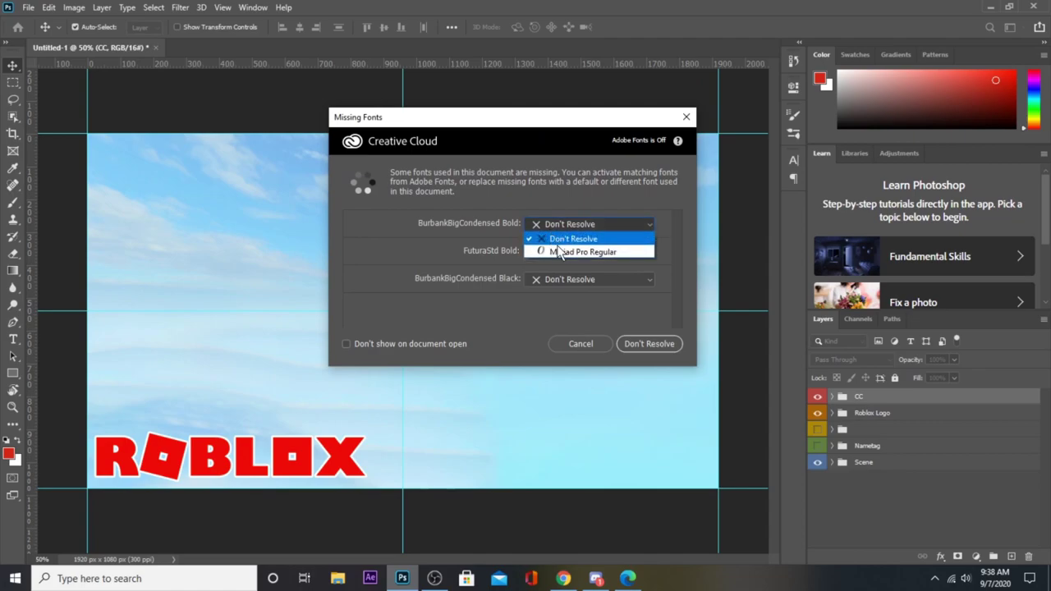
pyautogui.click(560, 252)
pyautogui.click(563, 251)
pyautogui.click(573, 280)
pyautogui.click(580, 306)
pyautogui.click(653, 344)
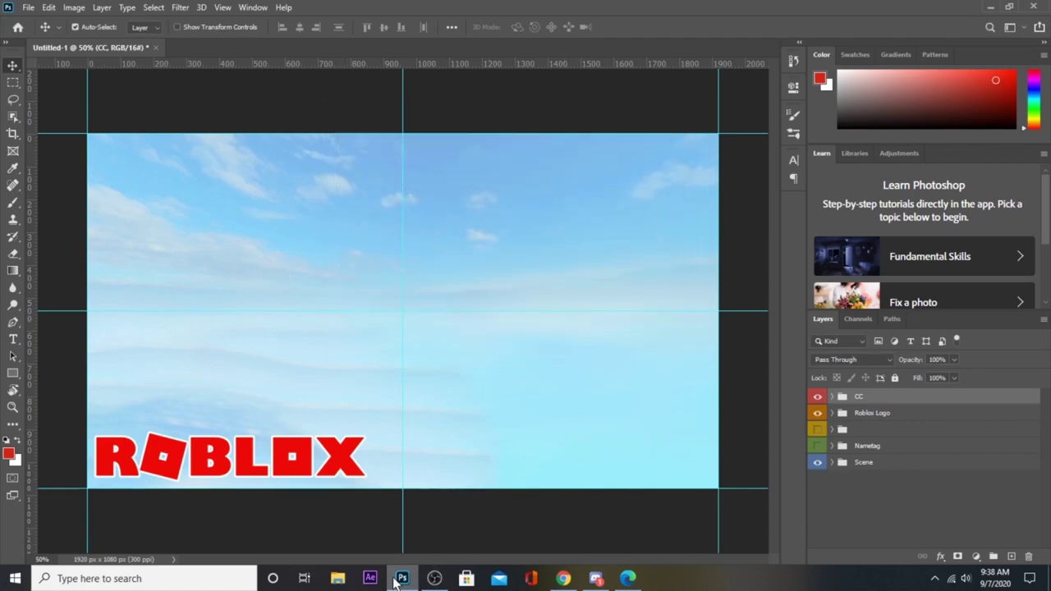
# Step: Place the "sharkfearless tutorial render" image from Downloads into the template and move its layer between the Nametag and Scene groups
pyautogui.click(339, 580)
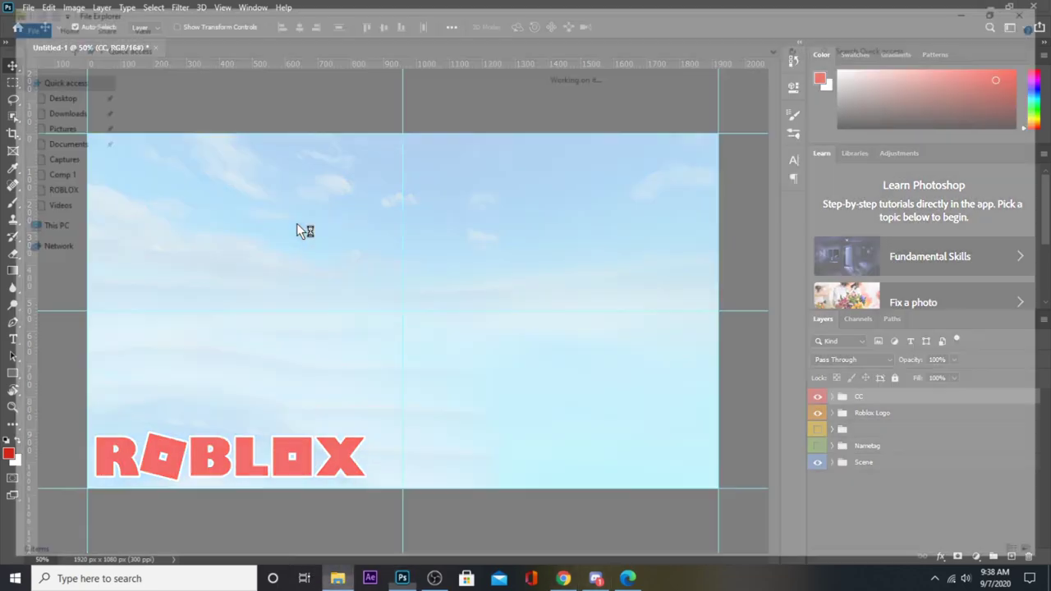
pyautogui.click(50, 108)
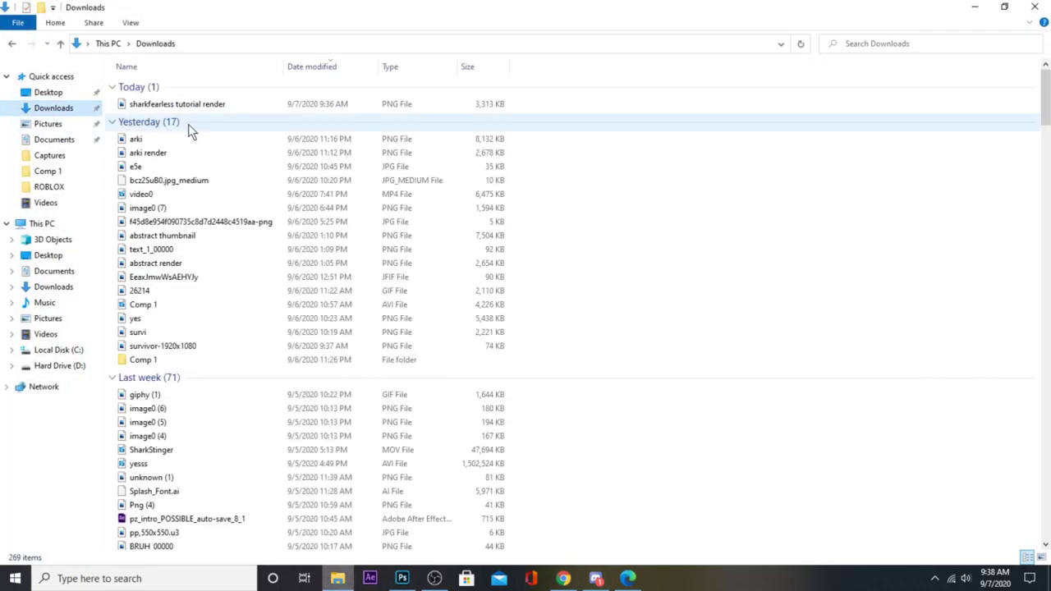
pyautogui.moveTo(185, 104); pyautogui.dragTo(348, 433)
pyautogui.click(12, 64)
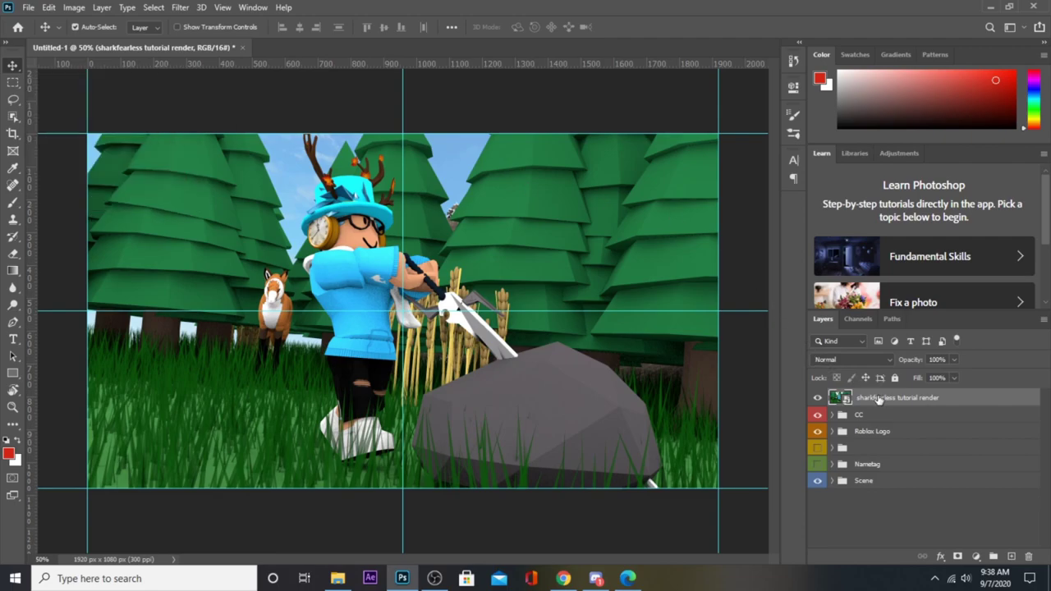
pyautogui.moveTo(871, 404); pyautogui.dragTo(890, 474)
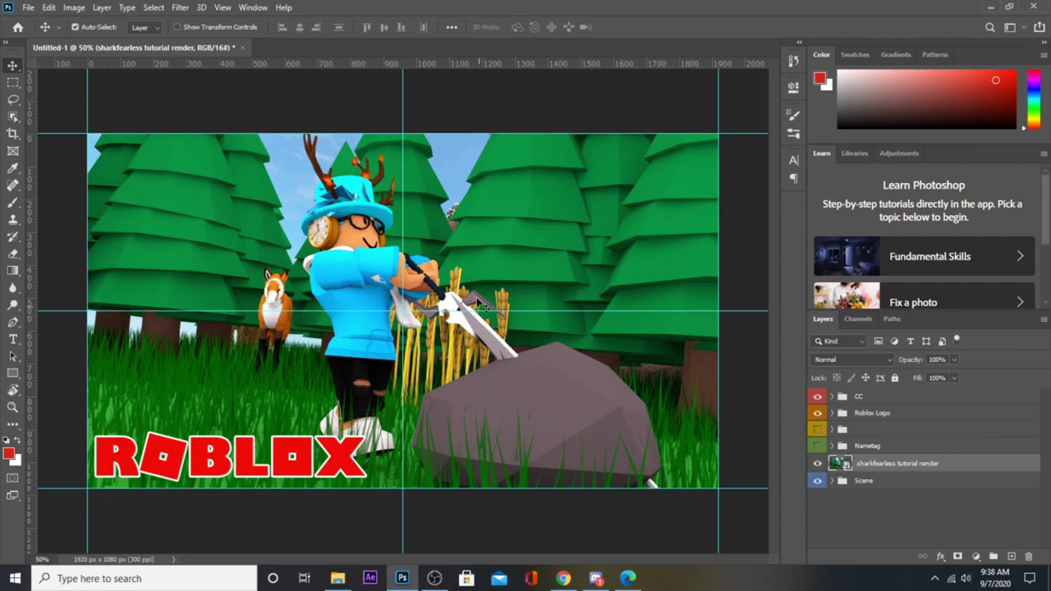
# Step: Inspect the adjustment layers in the CC group and compare the image with the group hidden and shown
pyautogui.click(832, 397)
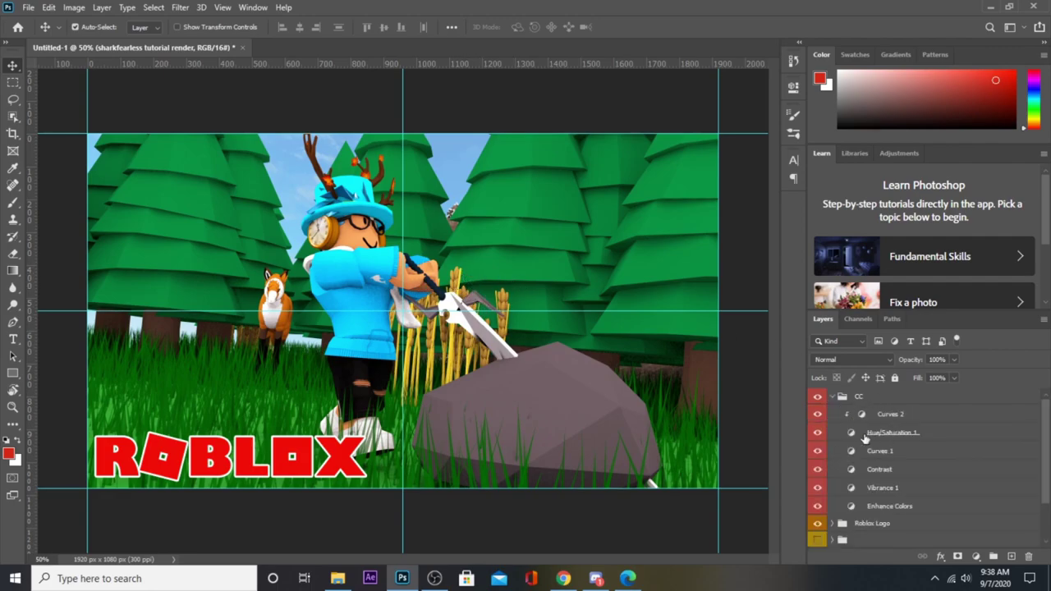
pyautogui.click(831, 399)
pyautogui.click(831, 397)
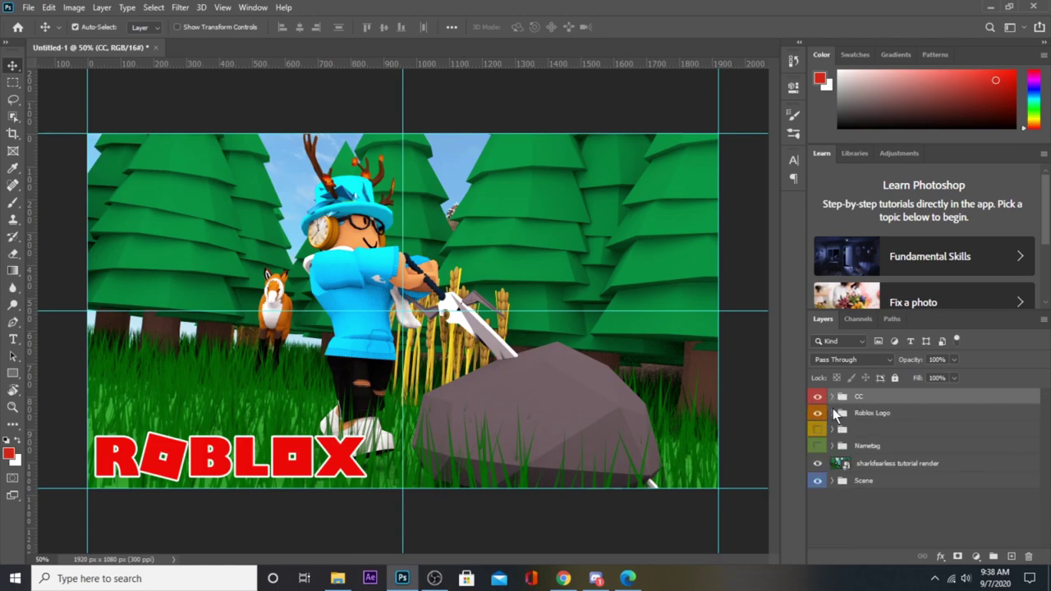
pyautogui.click(817, 398)
pyautogui.click(817, 397)
# Step: Turn on the unnamed effects group above Nametag and its bottom layer to show white speed lines around the image edges
pyautogui.click(832, 428)
pyautogui.scroll(-2, 837, 444)
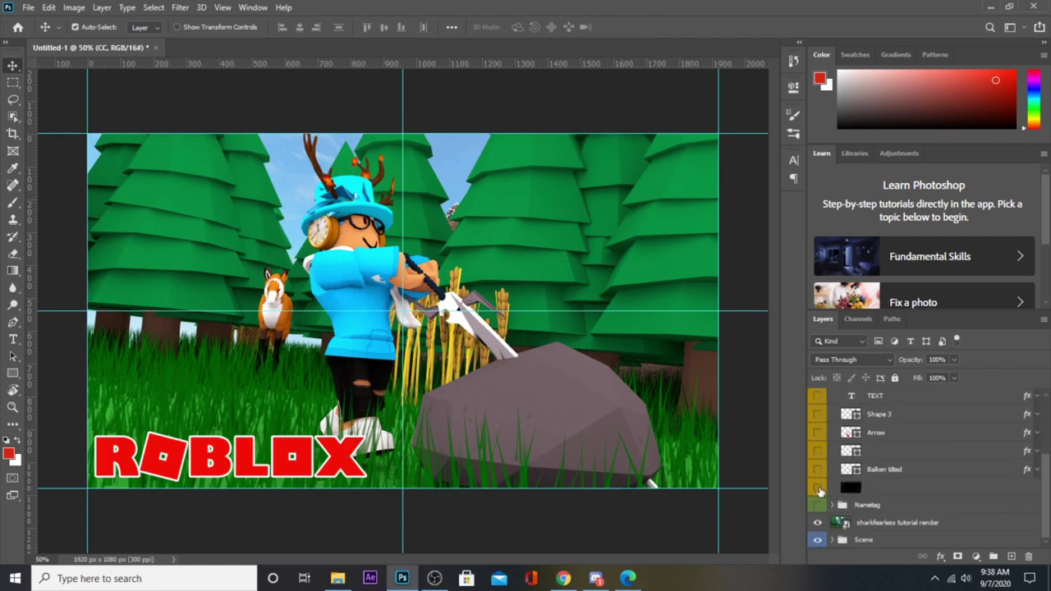
pyautogui.click(819, 488)
pyautogui.scroll(3, 818, 473)
pyautogui.moveTo(819, 458); pyautogui.dragTo(818, 426)
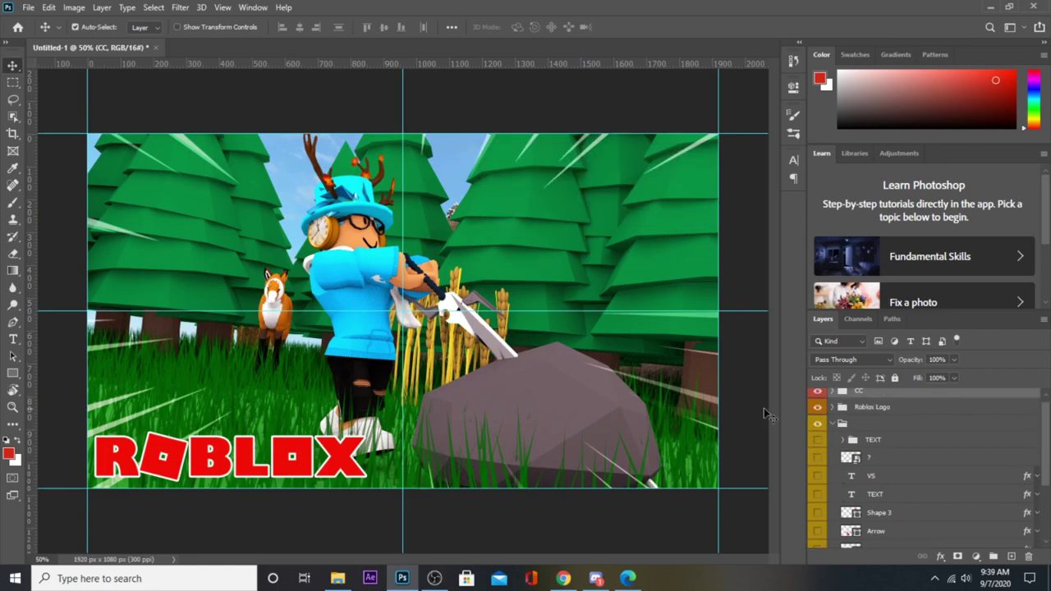
# Step: Move the ROBLOX logo to the image's upper-right corner and compare the picture with the logo and speed lines hidden and shown
pyautogui.scroll(-2, 874, 473)
pyautogui.scroll(-2, 874, 474)
pyautogui.click(818, 488)
pyautogui.moveTo(299, 455); pyautogui.dragTo(653, 159)
pyautogui.click(815, 398)
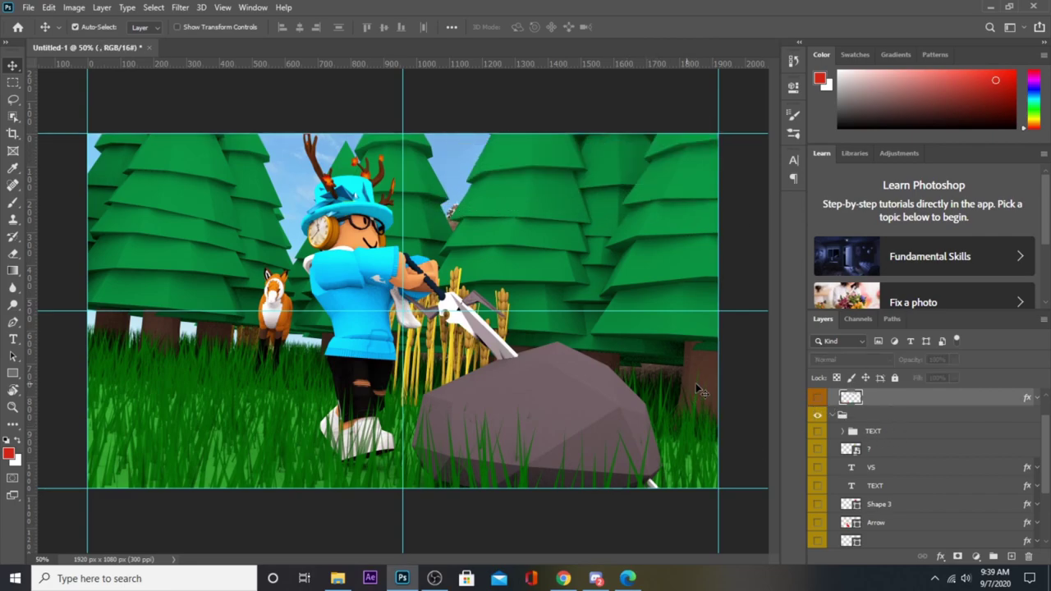
pyautogui.scroll(-4, 814, 490)
pyautogui.click(815, 488)
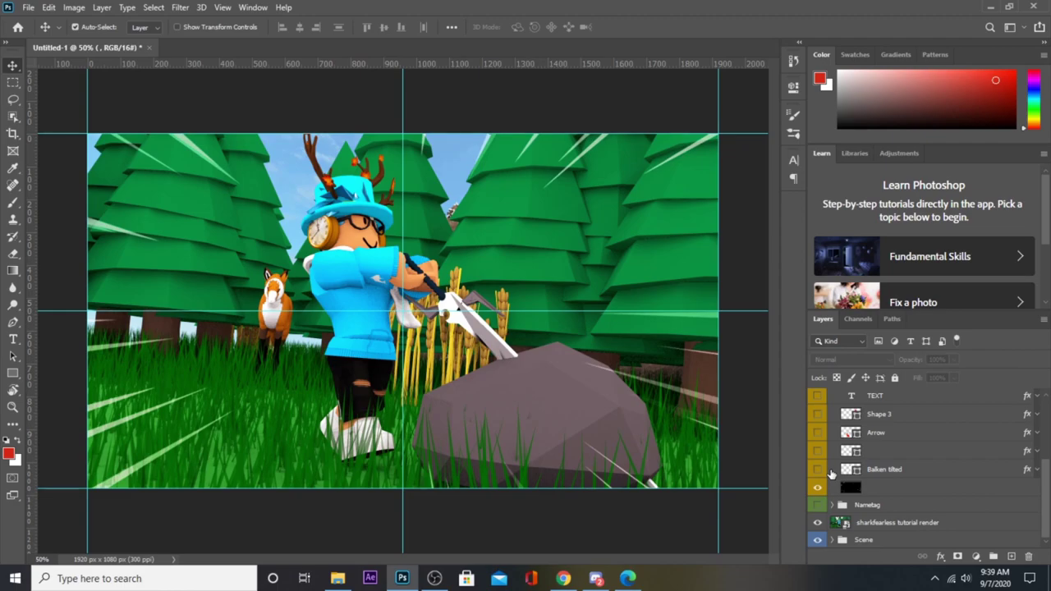
# Step: Show the ROBLOX logo again and try to shift the speed-lines layer down and to the left
pyautogui.scroll(5, 830, 474)
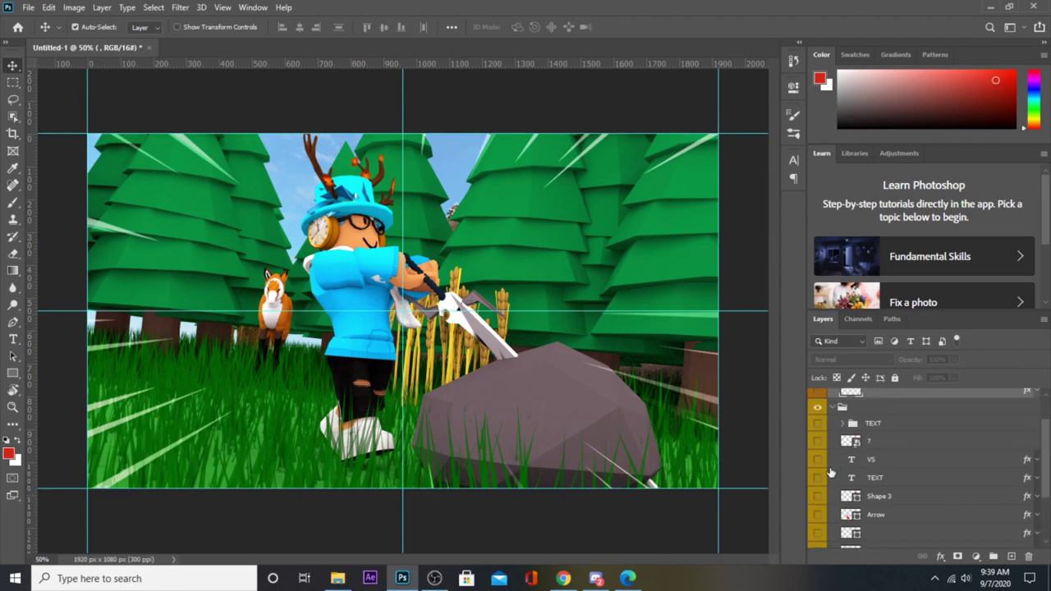
pyautogui.click(818, 423)
pyautogui.moveTo(600, 186); pyautogui.dragTo(537, 259)
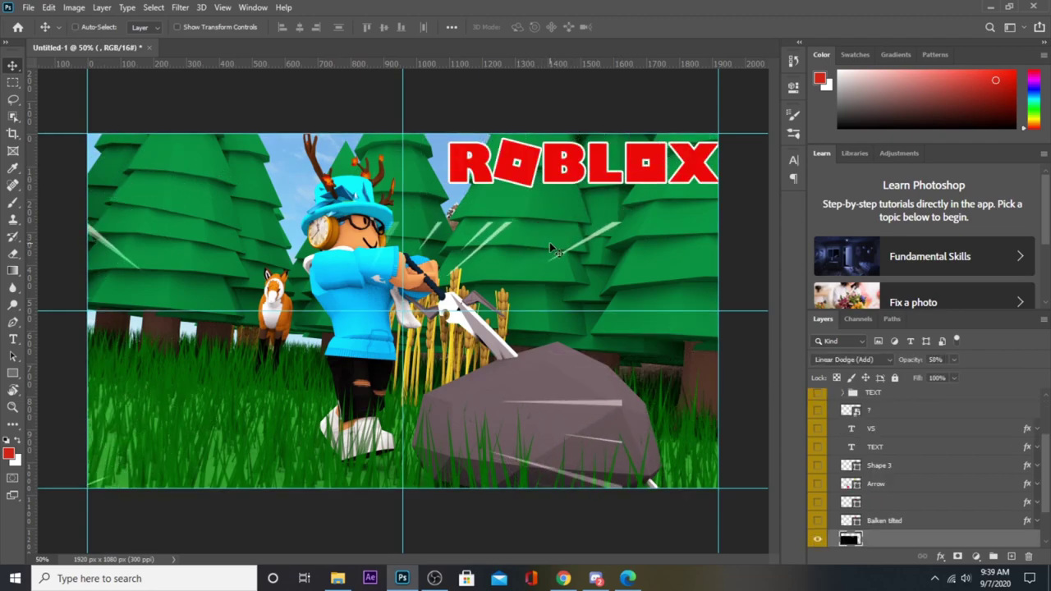
# Step: Place the ROBLOX logo in the image's lower-left corner and scale it down, leaving a small margin to the edges
pyautogui.moveTo(598, 153); pyautogui.dragTo(238, 462)
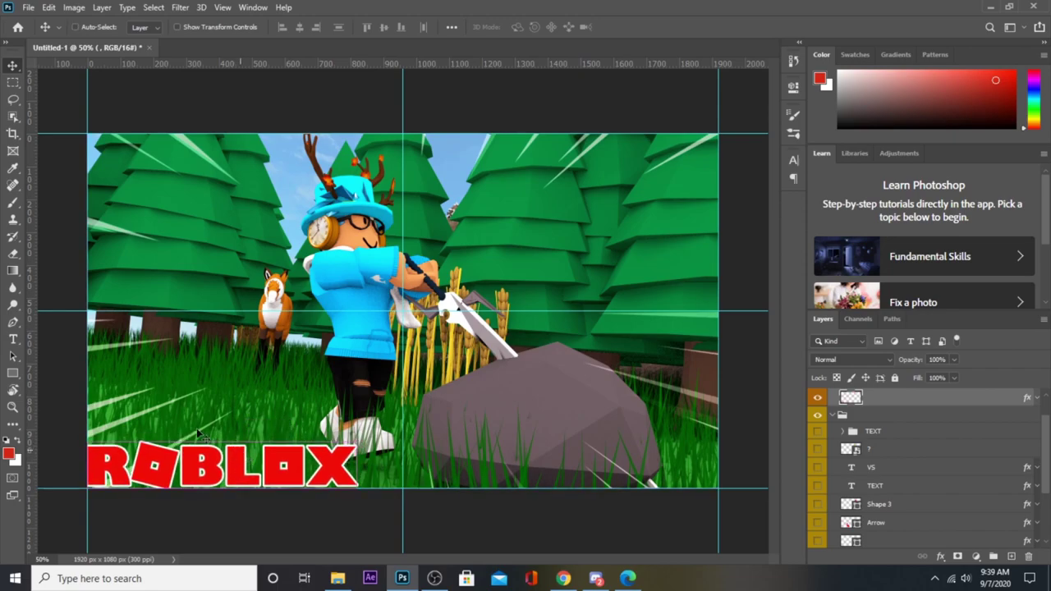
pyautogui.hotkey('ctrl', 't')
pyautogui.moveTo(87, 444); pyautogui.dragTo(137, 452)
pyautogui.moveTo(198, 471); pyautogui.dragTo(160, 471)
pyautogui.press('Return')
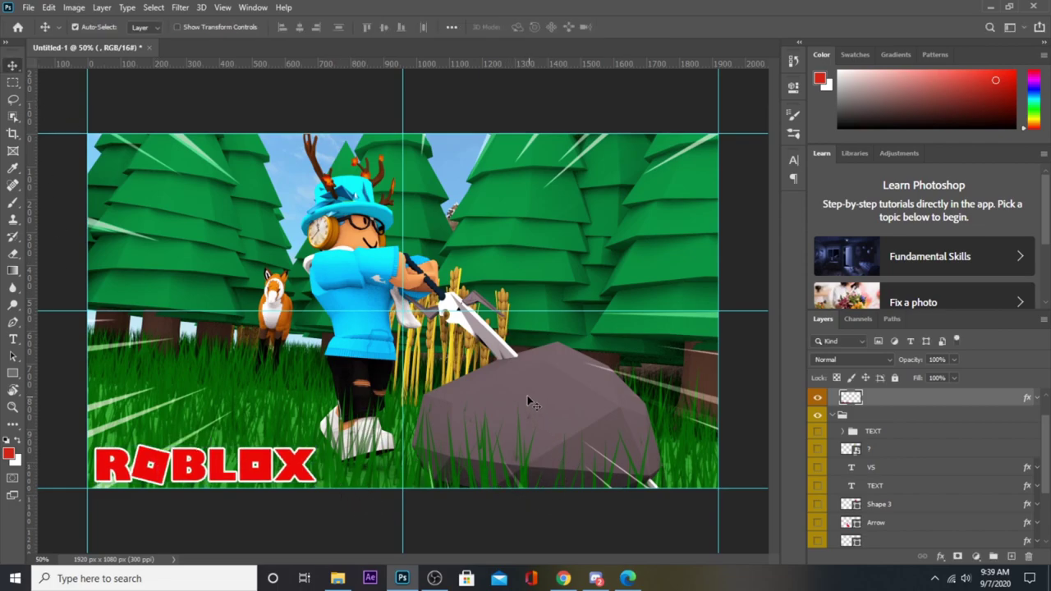
# Step: Preview the template's Arrow, Shape 3 and TEXT layers by showing and hiding each one
pyautogui.scroll(-5, 945, 496)
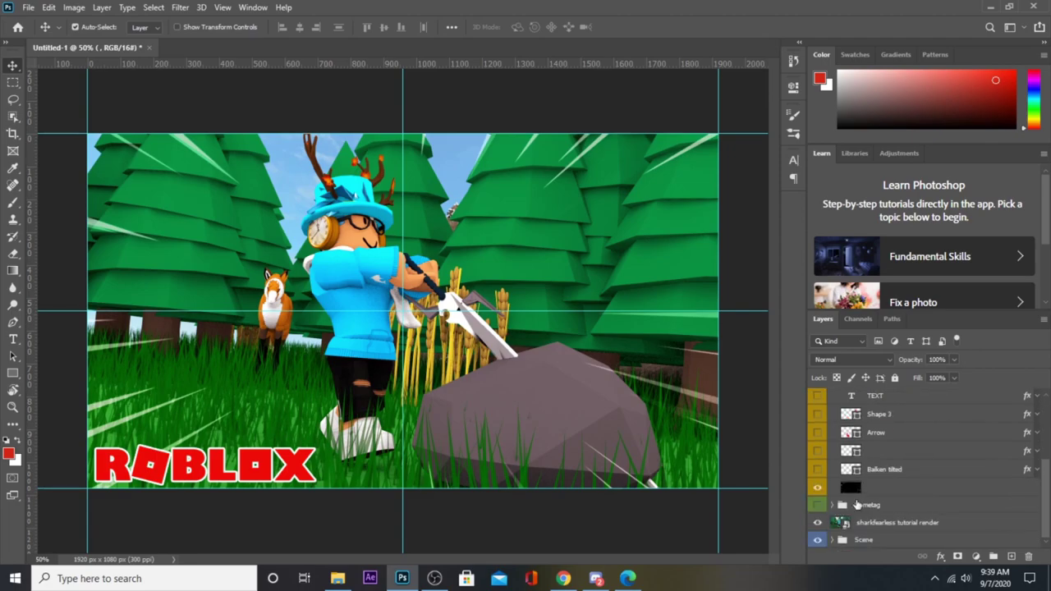
pyautogui.scroll(2, 846, 522)
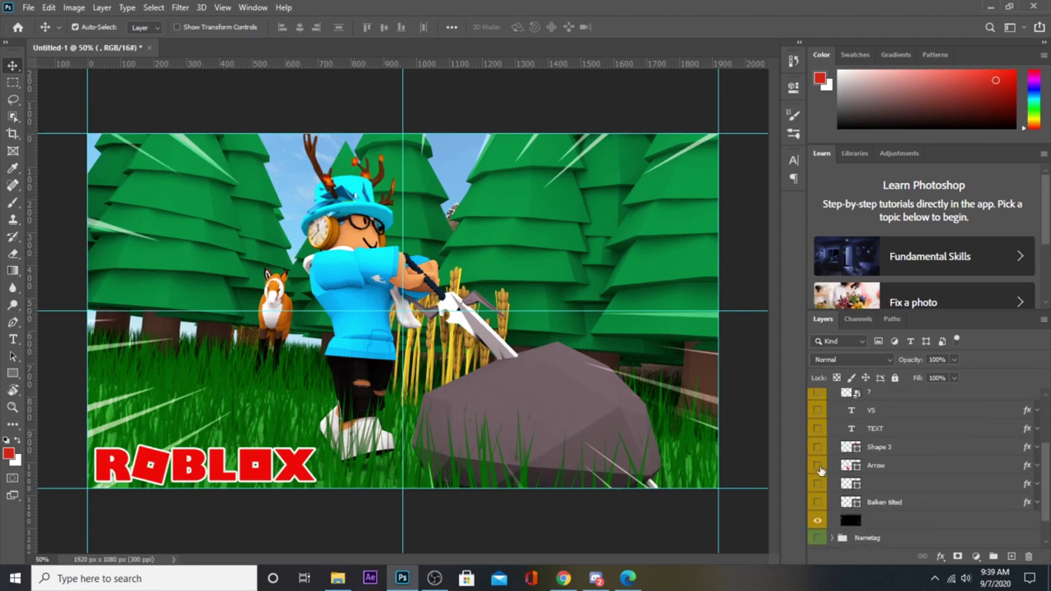
pyautogui.click(820, 468)
pyautogui.click(820, 466)
pyautogui.click(819, 448)
pyautogui.click(819, 448)
pyautogui.scroll(1, 854, 458)
pyautogui.click(818, 444)
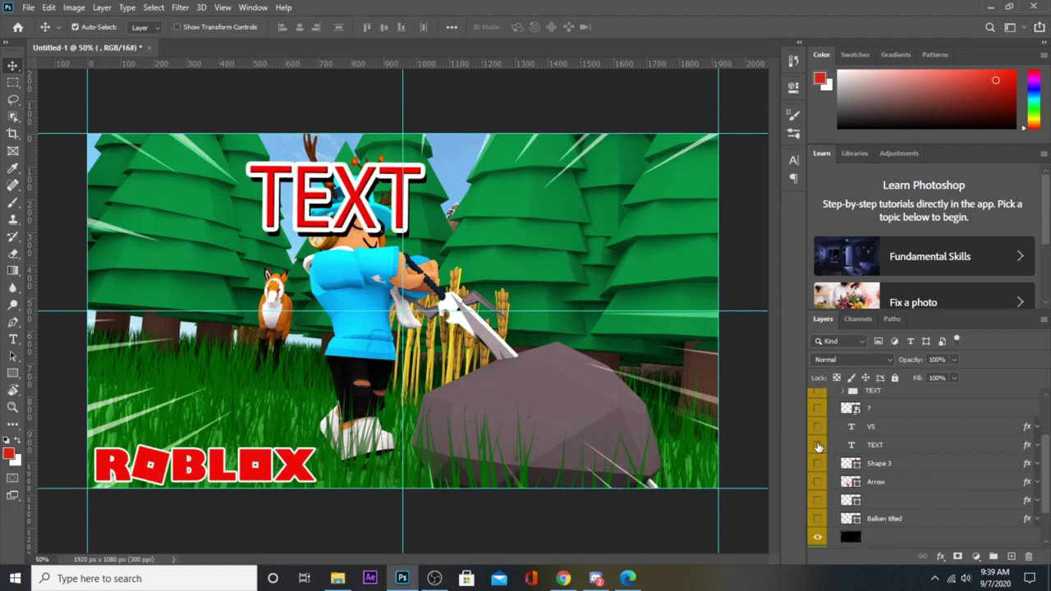
pyautogui.click(818, 445)
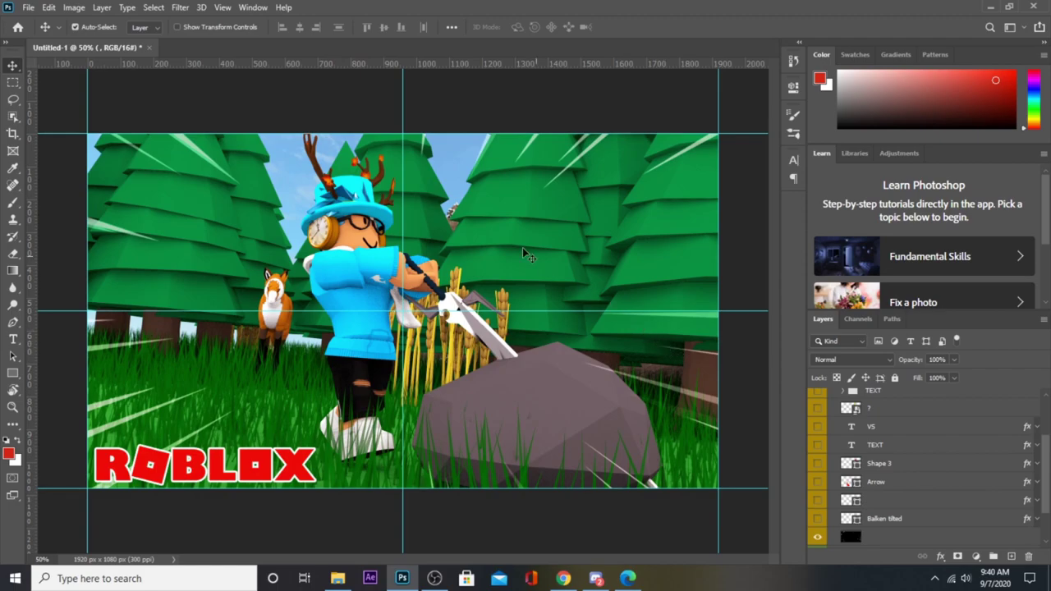
# Step: Begin saving the thumbnail on the computer in the Downloads folder, with PNG as the file type
pyautogui.click(48, 8)
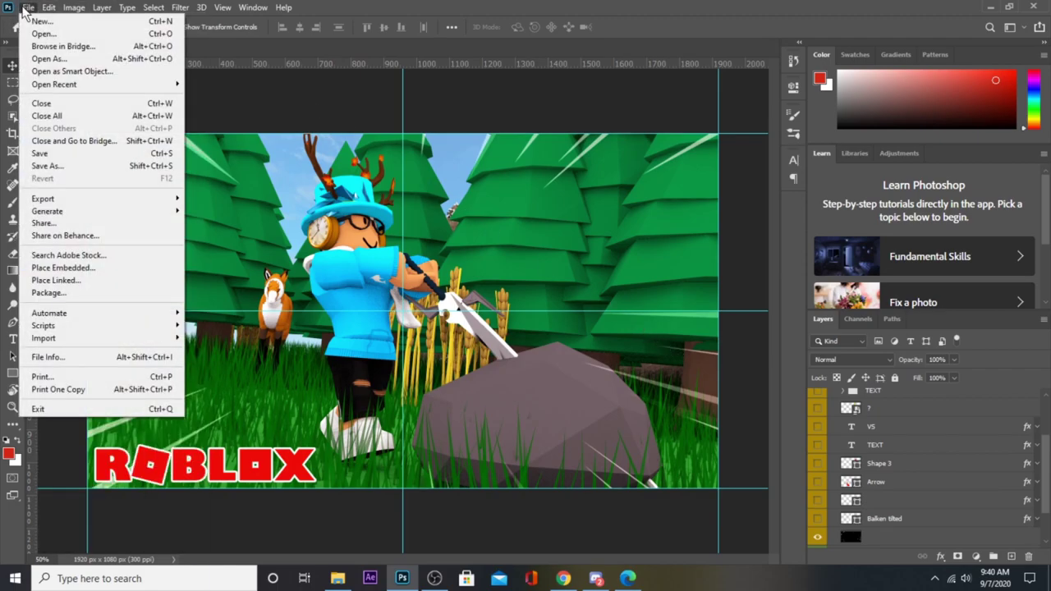
pyautogui.click(70, 165)
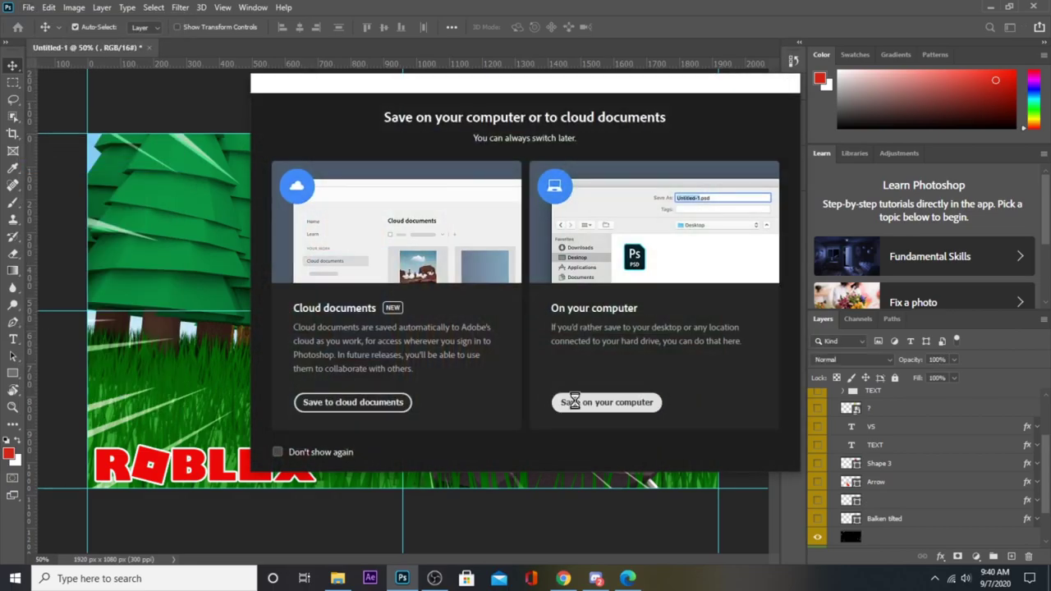
pyautogui.click(599, 399)
pyautogui.click(205, 264)
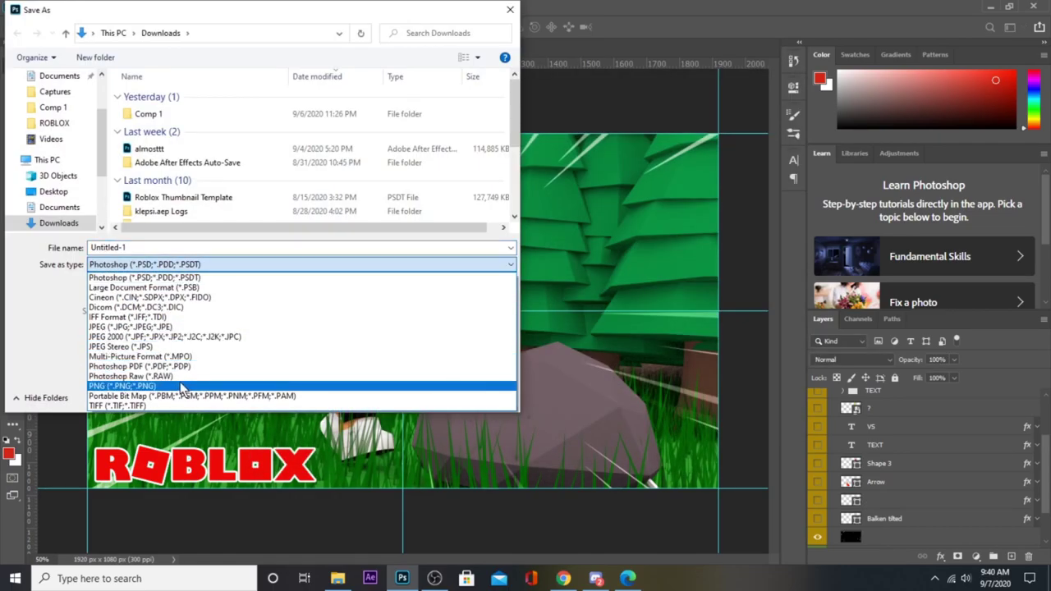
pyautogui.click(188, 386)
# Step: Name the file "sharkfearless thumbnail tutorial 2020" and save it with the Large file size (Fastest saving) option
pyautogui.doubleClick(145, 247)
pyautogui.press('BackSpace')
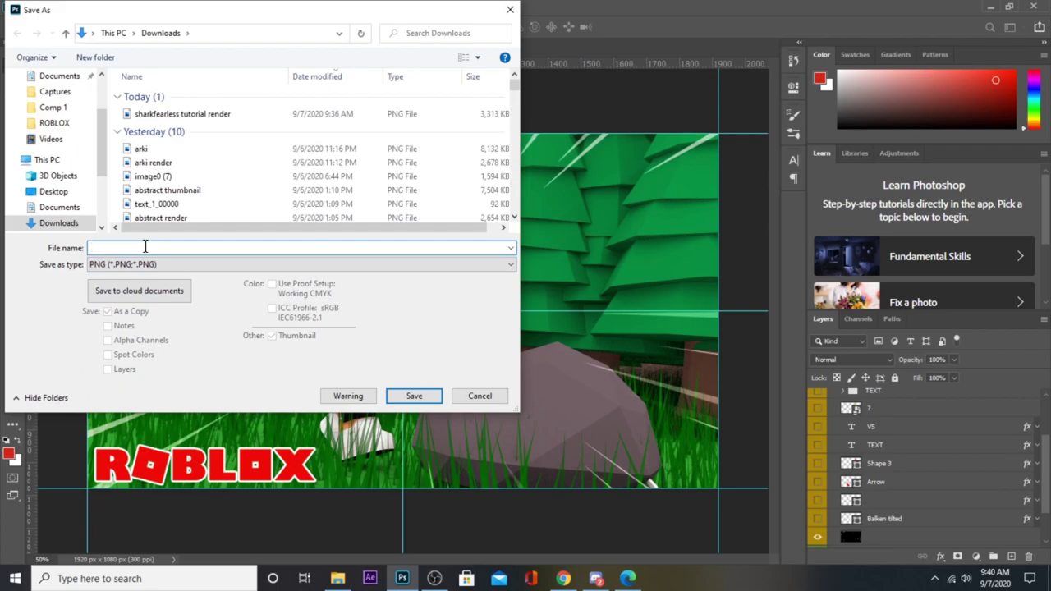
pyautogui.write('sharkfearles')
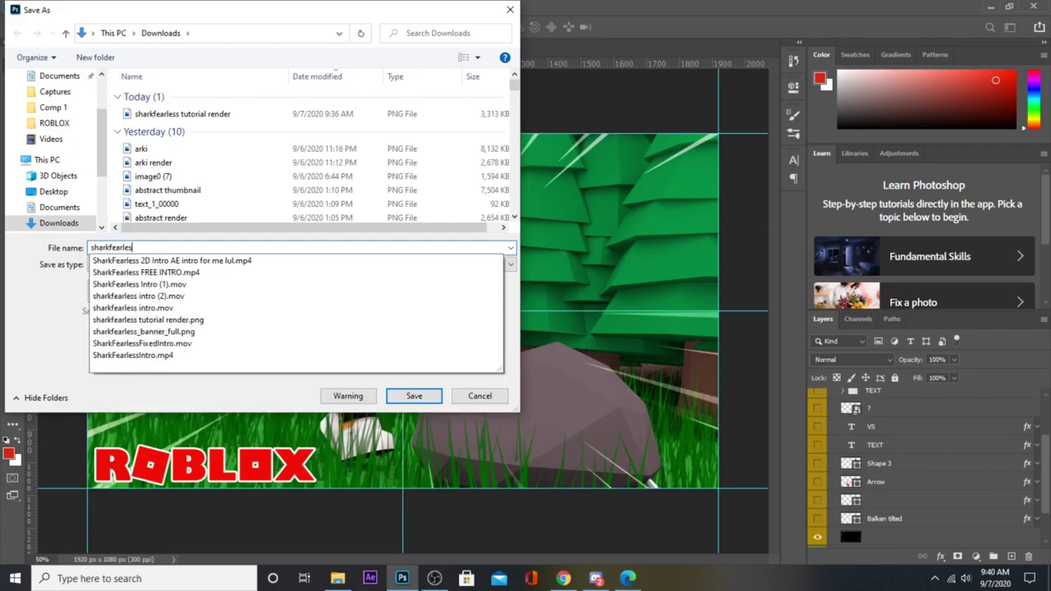
pyautogui.write('s thumbn')
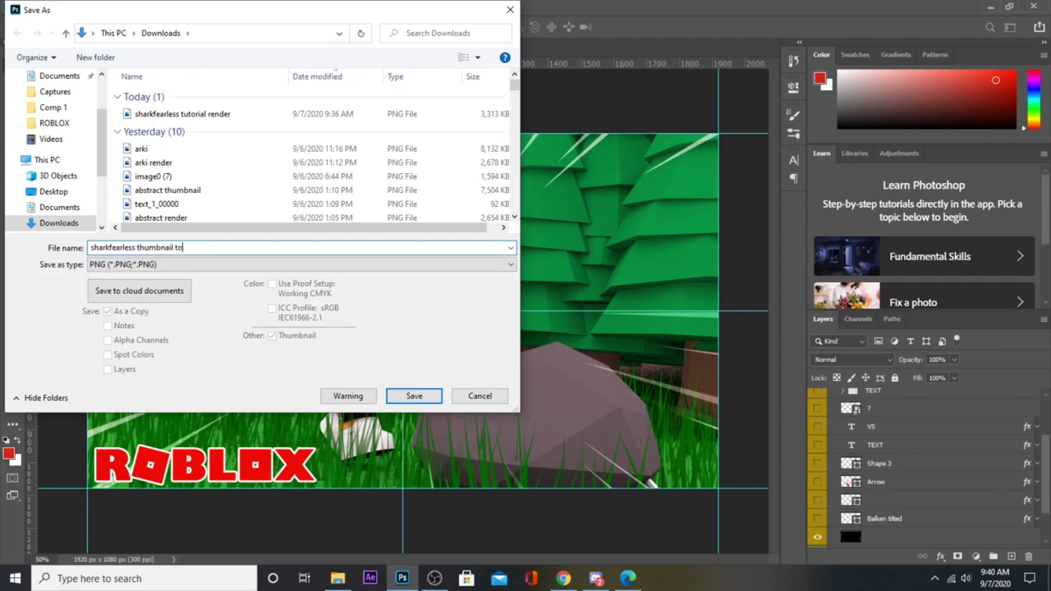
pyautogui.write('ail tutorial 2020')
pyautogui.click(413, 396)
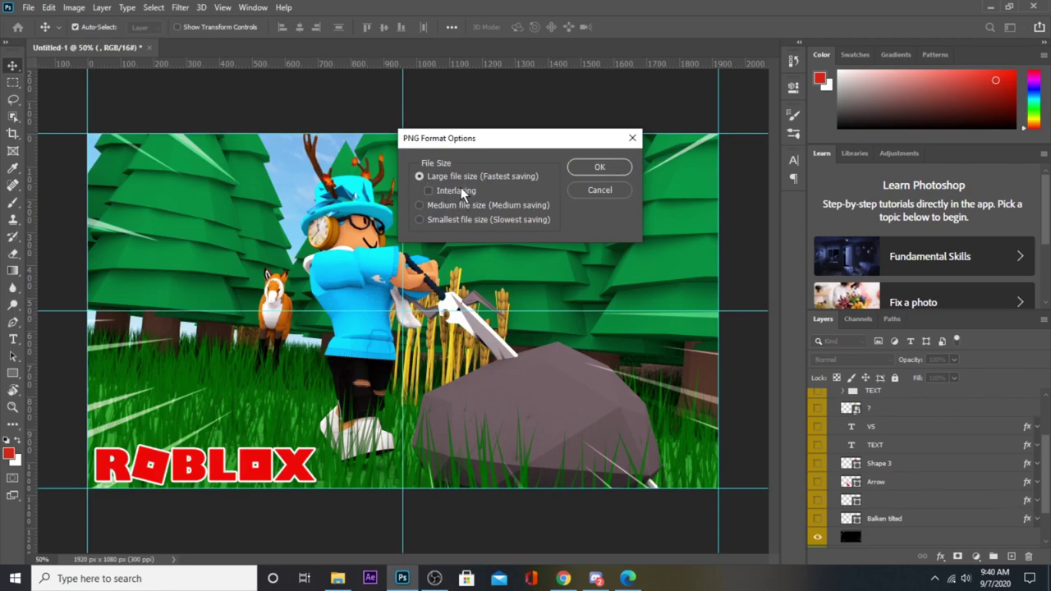
pyautogui.click(525, 220)
pyautogui.click(420, 177)
pyautogui.click(596, 167)
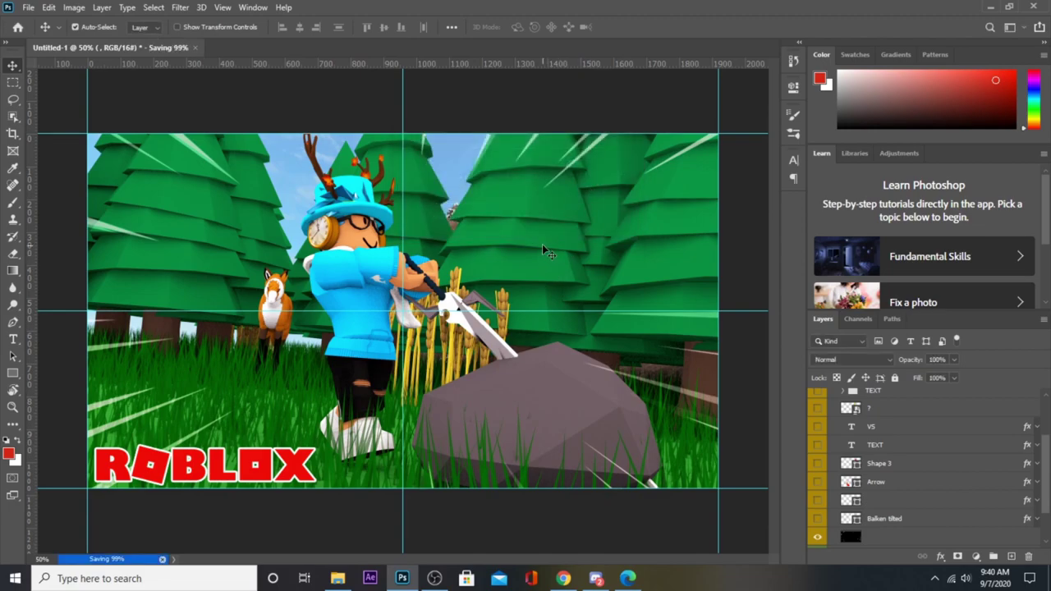